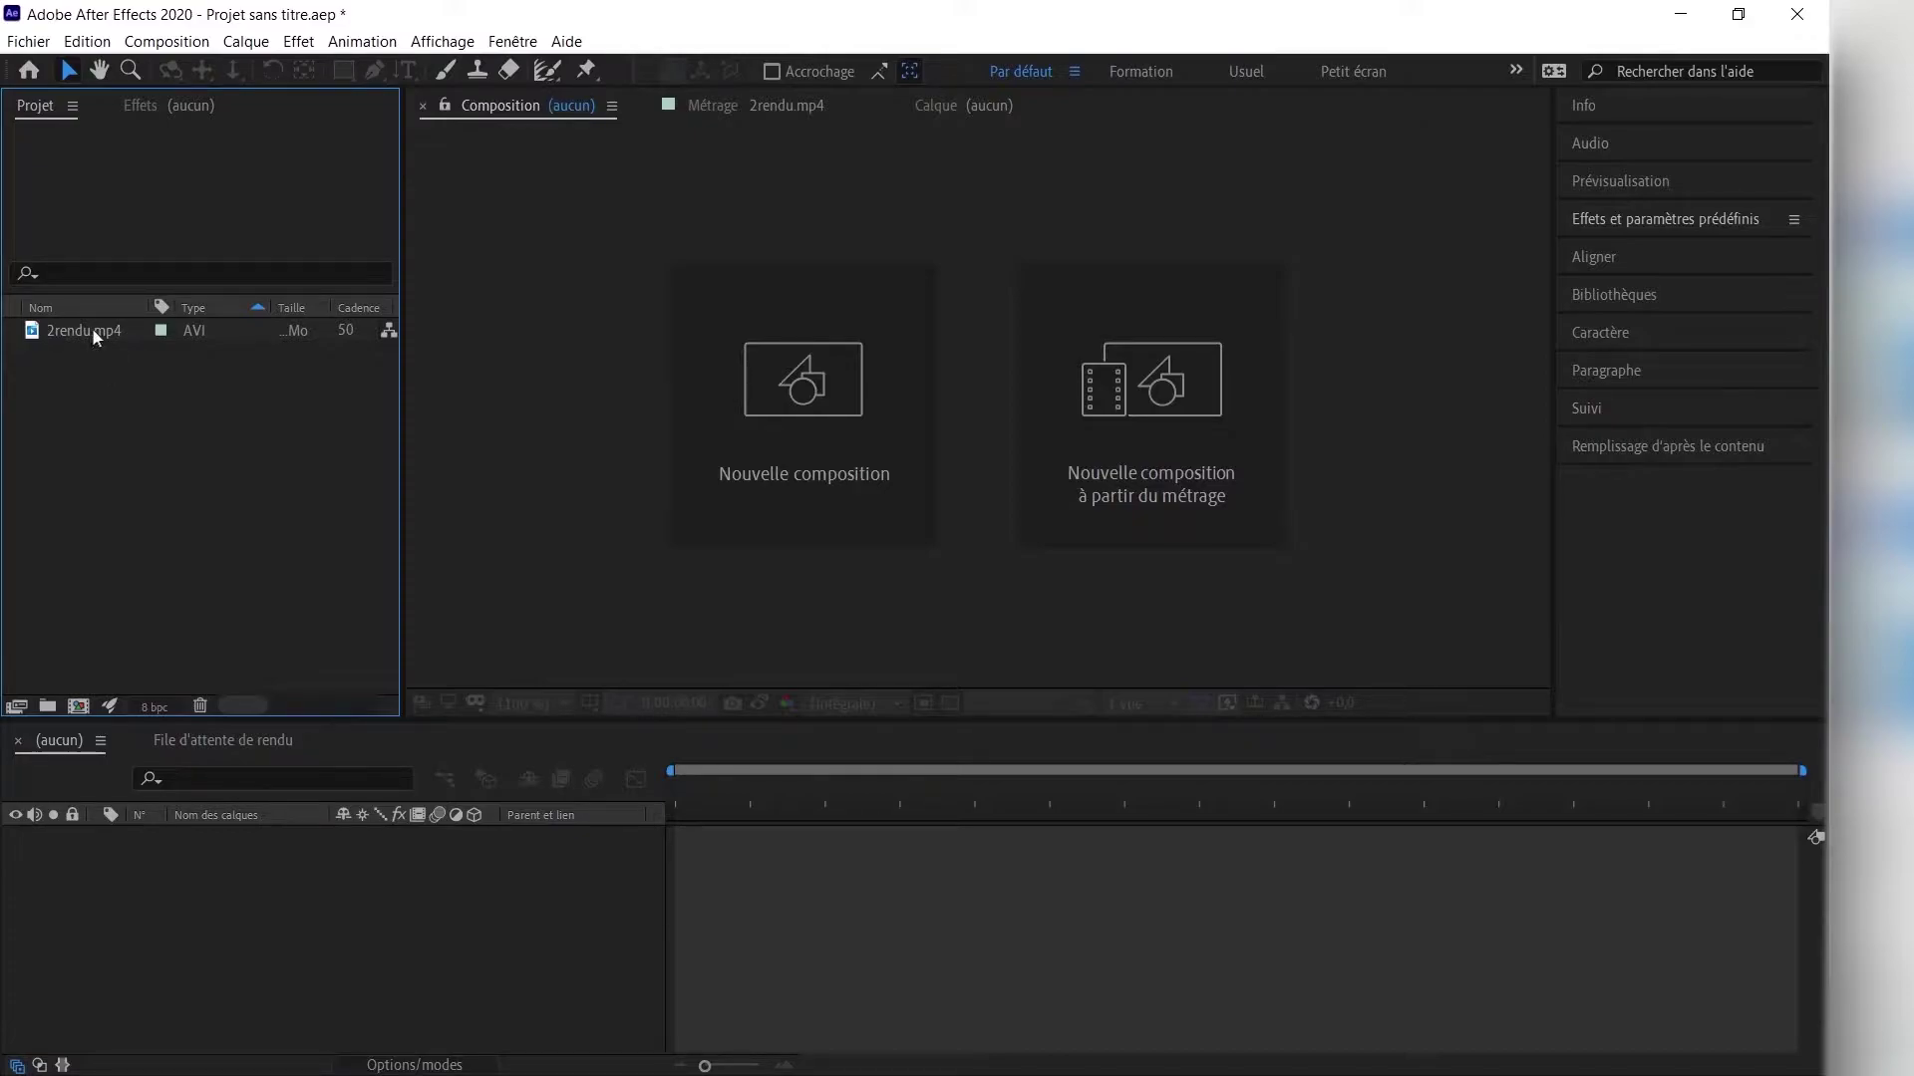
# Create a new 1920 x 1080 composition with the HDTV 1080 29,97 preset and a 30-second duration.
pyautogui.click(93, 329)
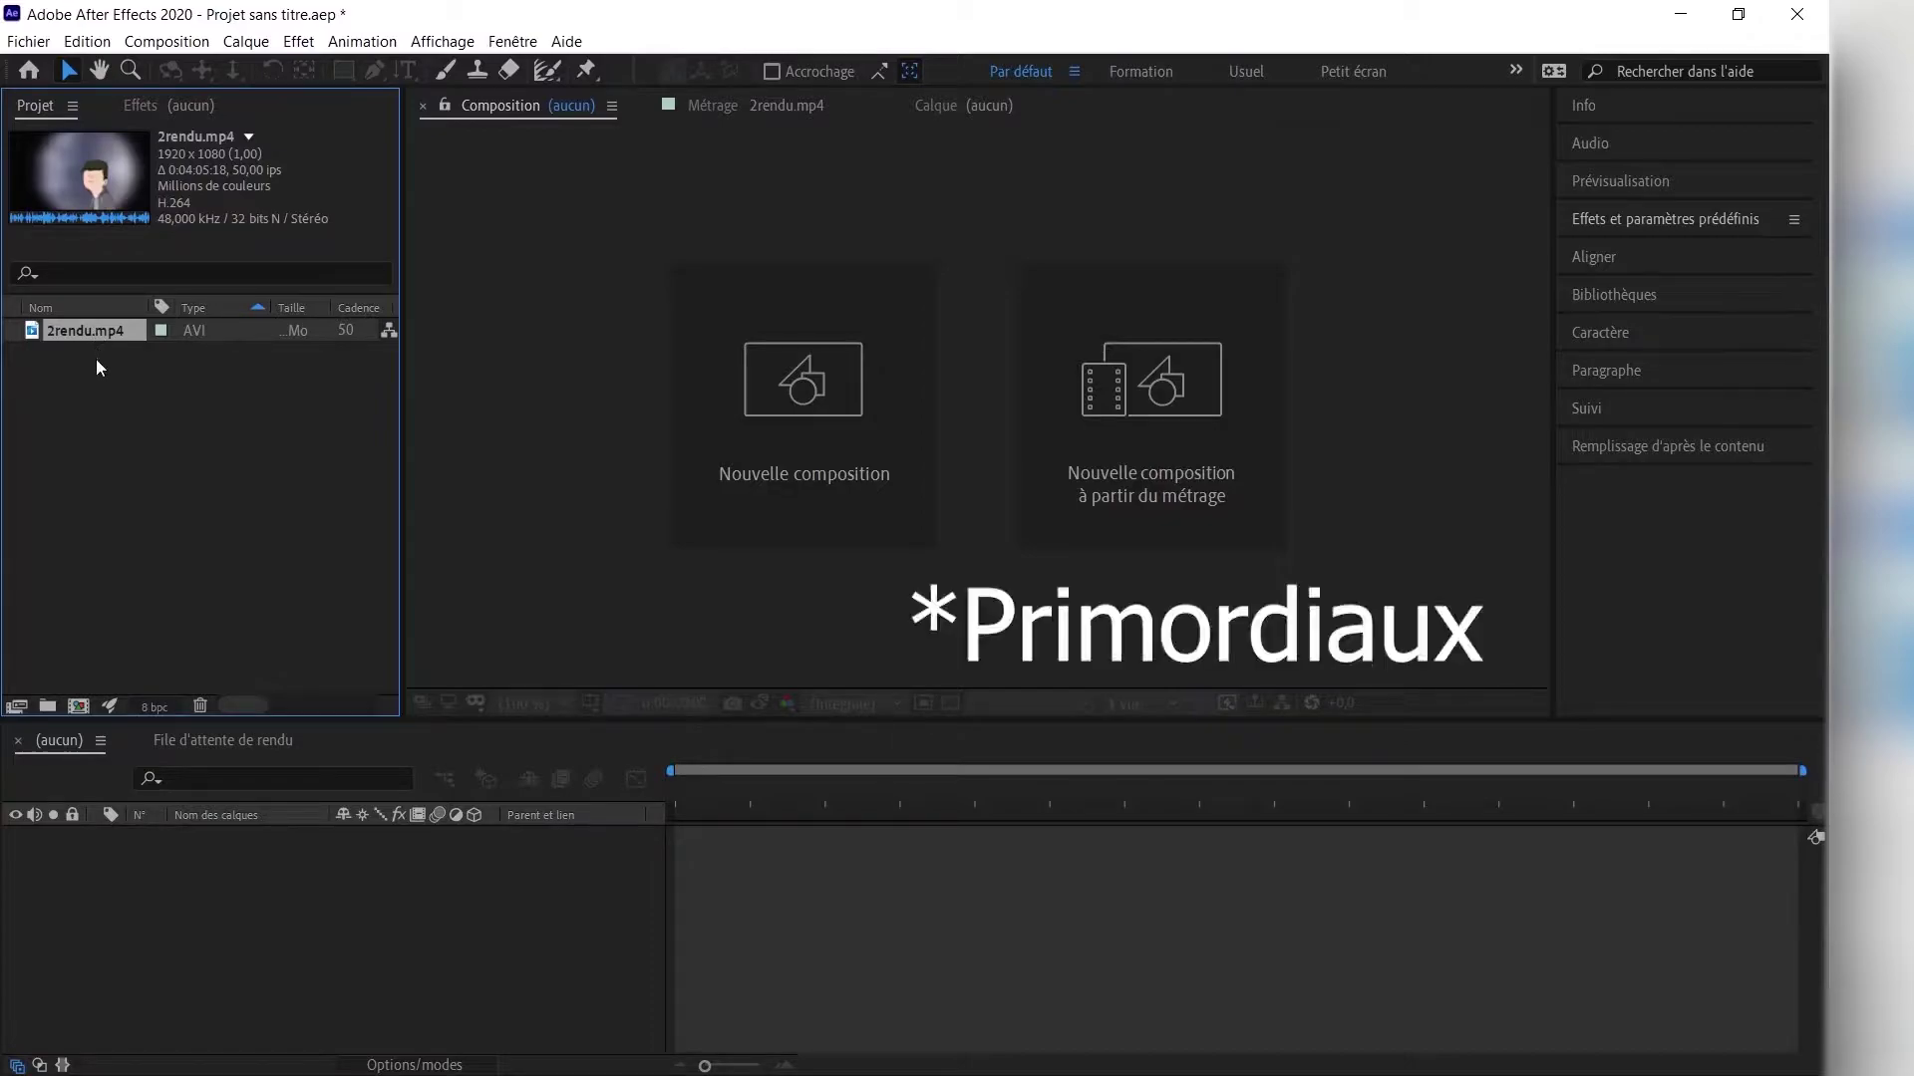
pyautogui.click(115, 442)
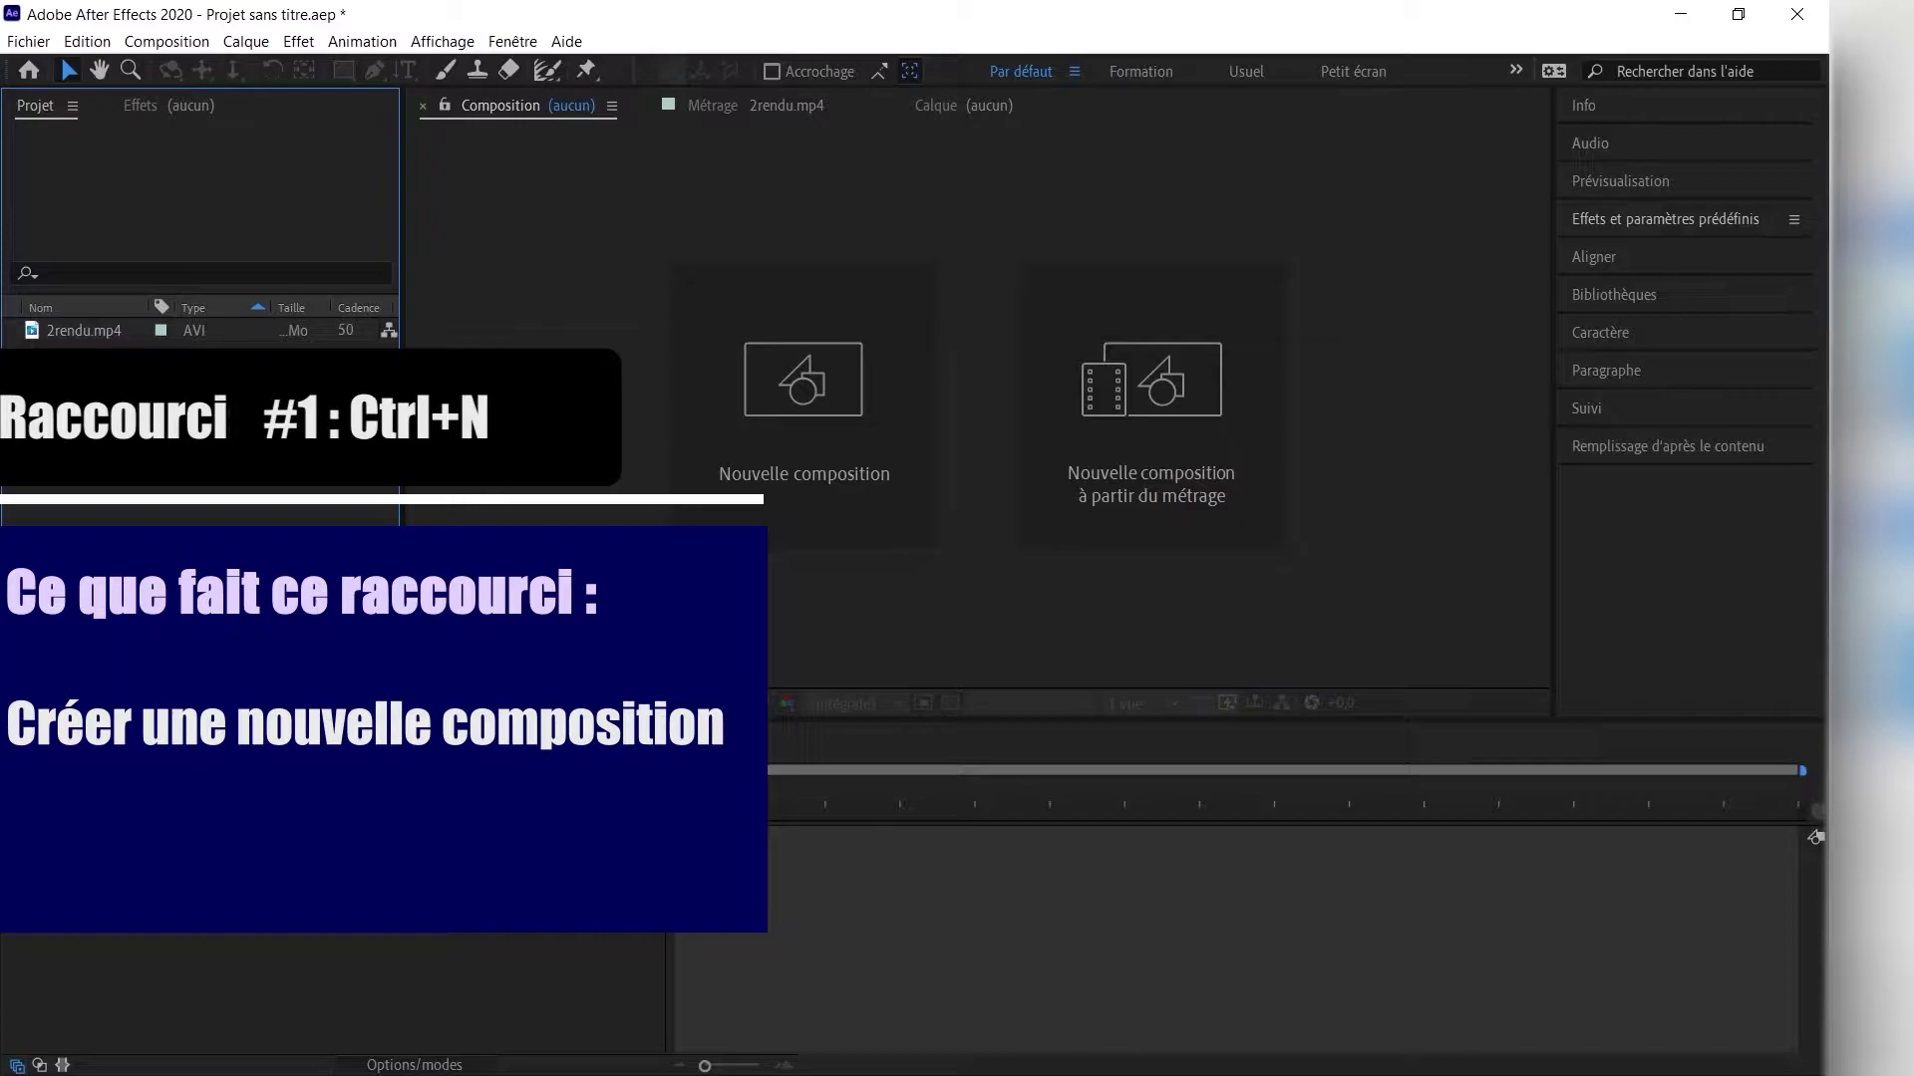
pyautogui.hotkey('ctrl', 'n')
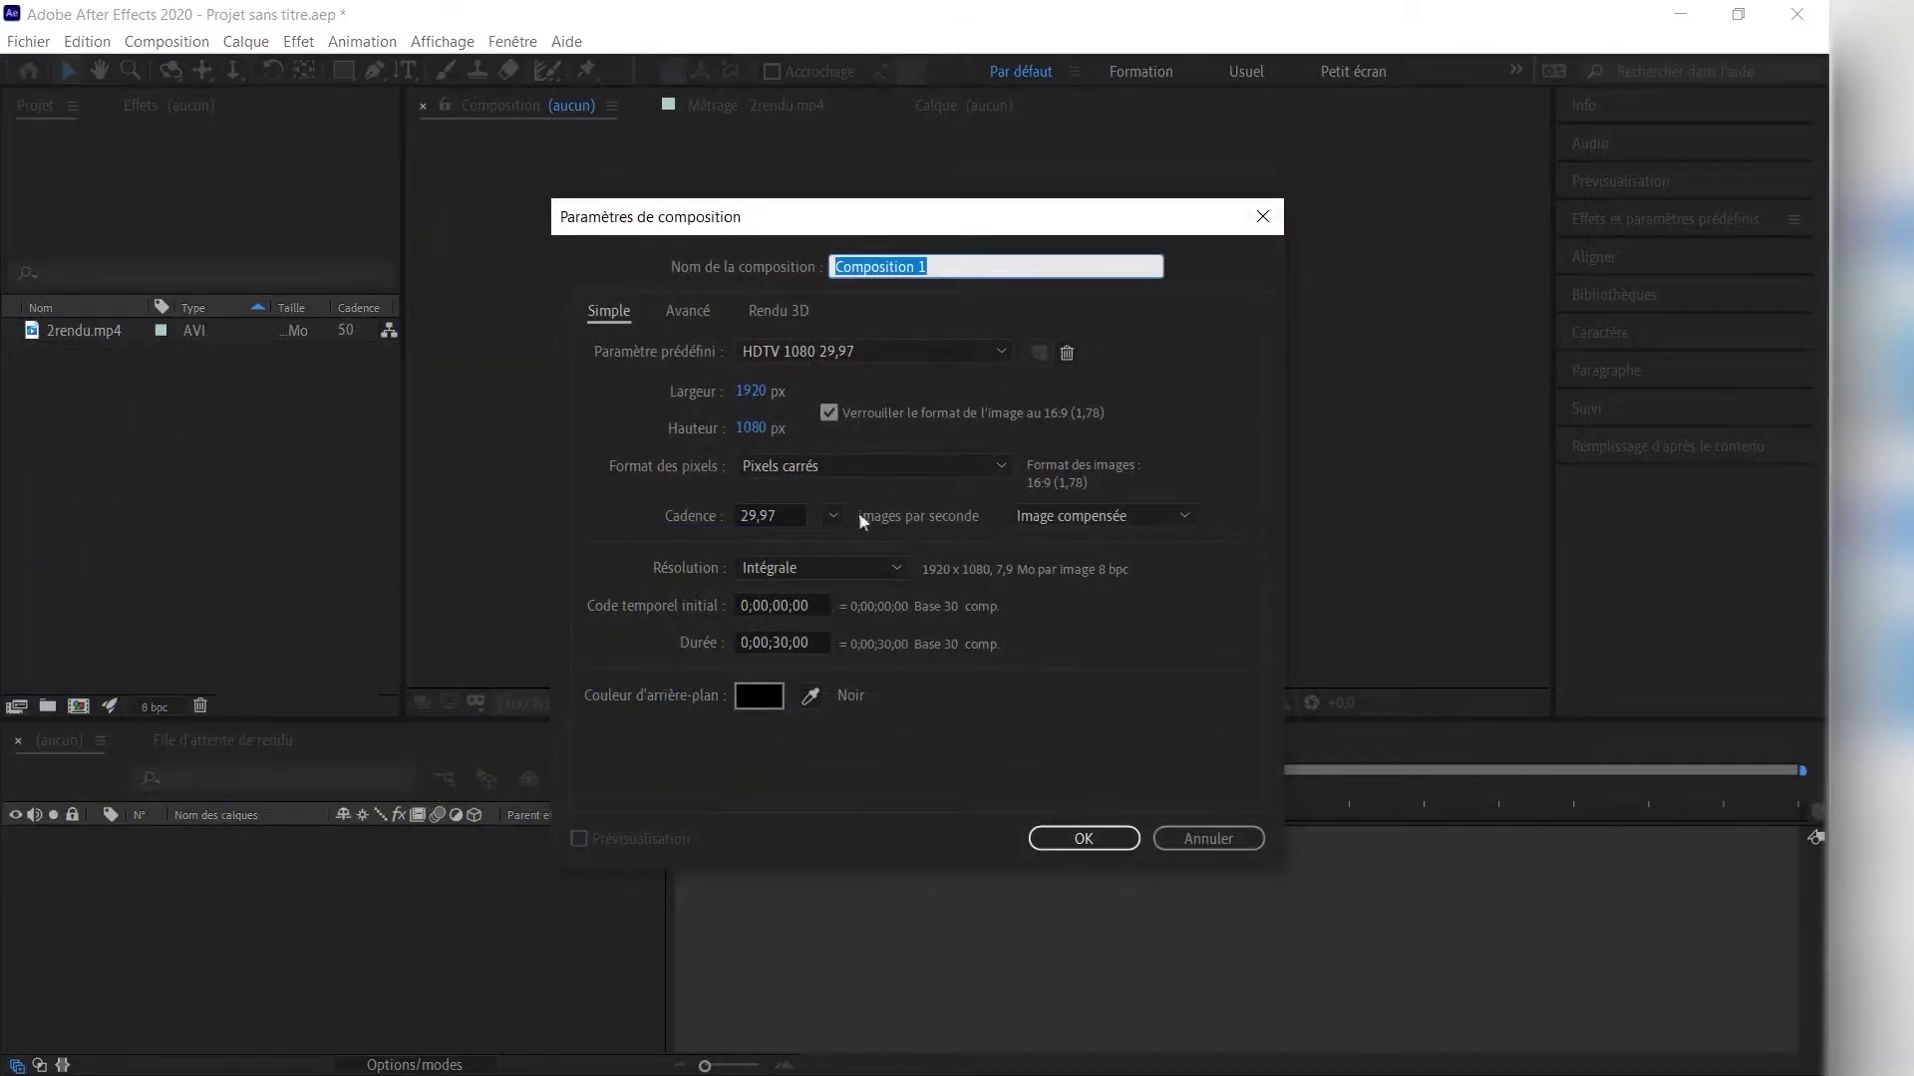
pyautogui.click(1085, 836)
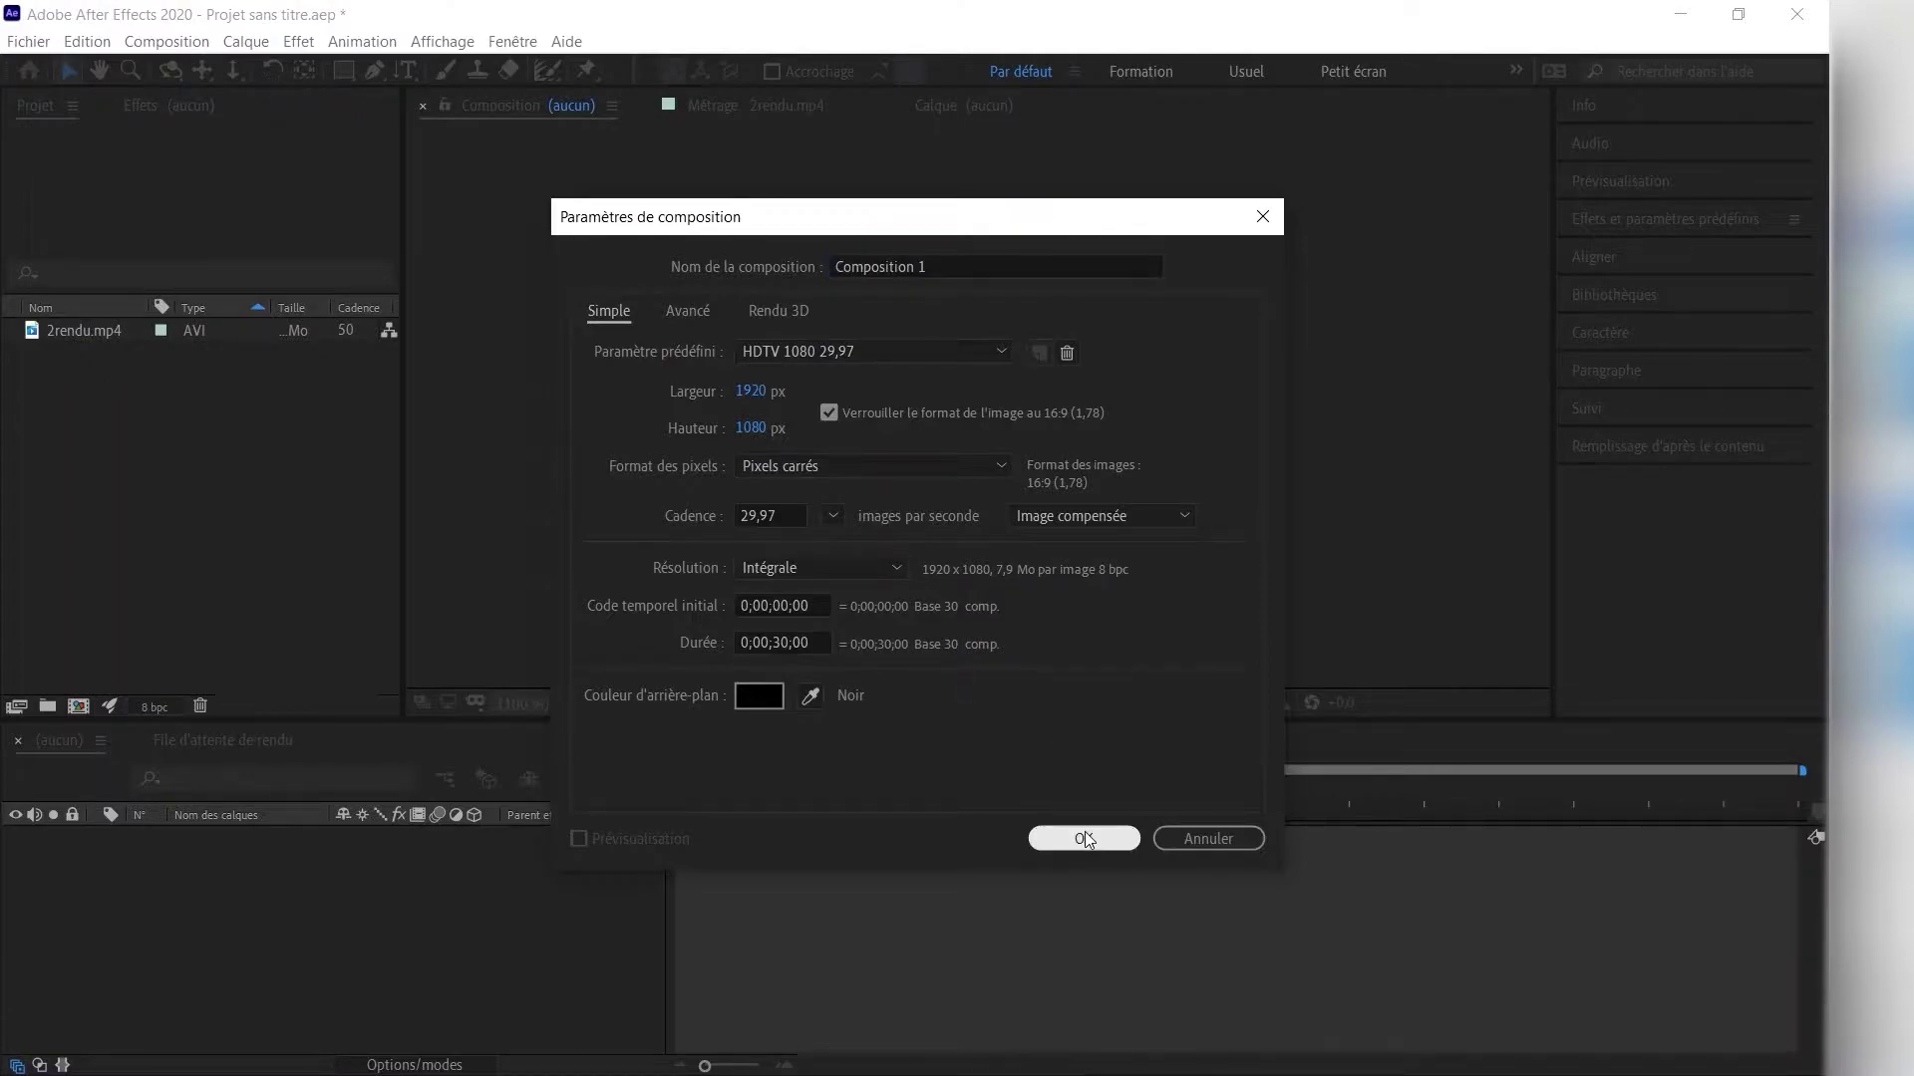
pyautogui.click(1084, 838)
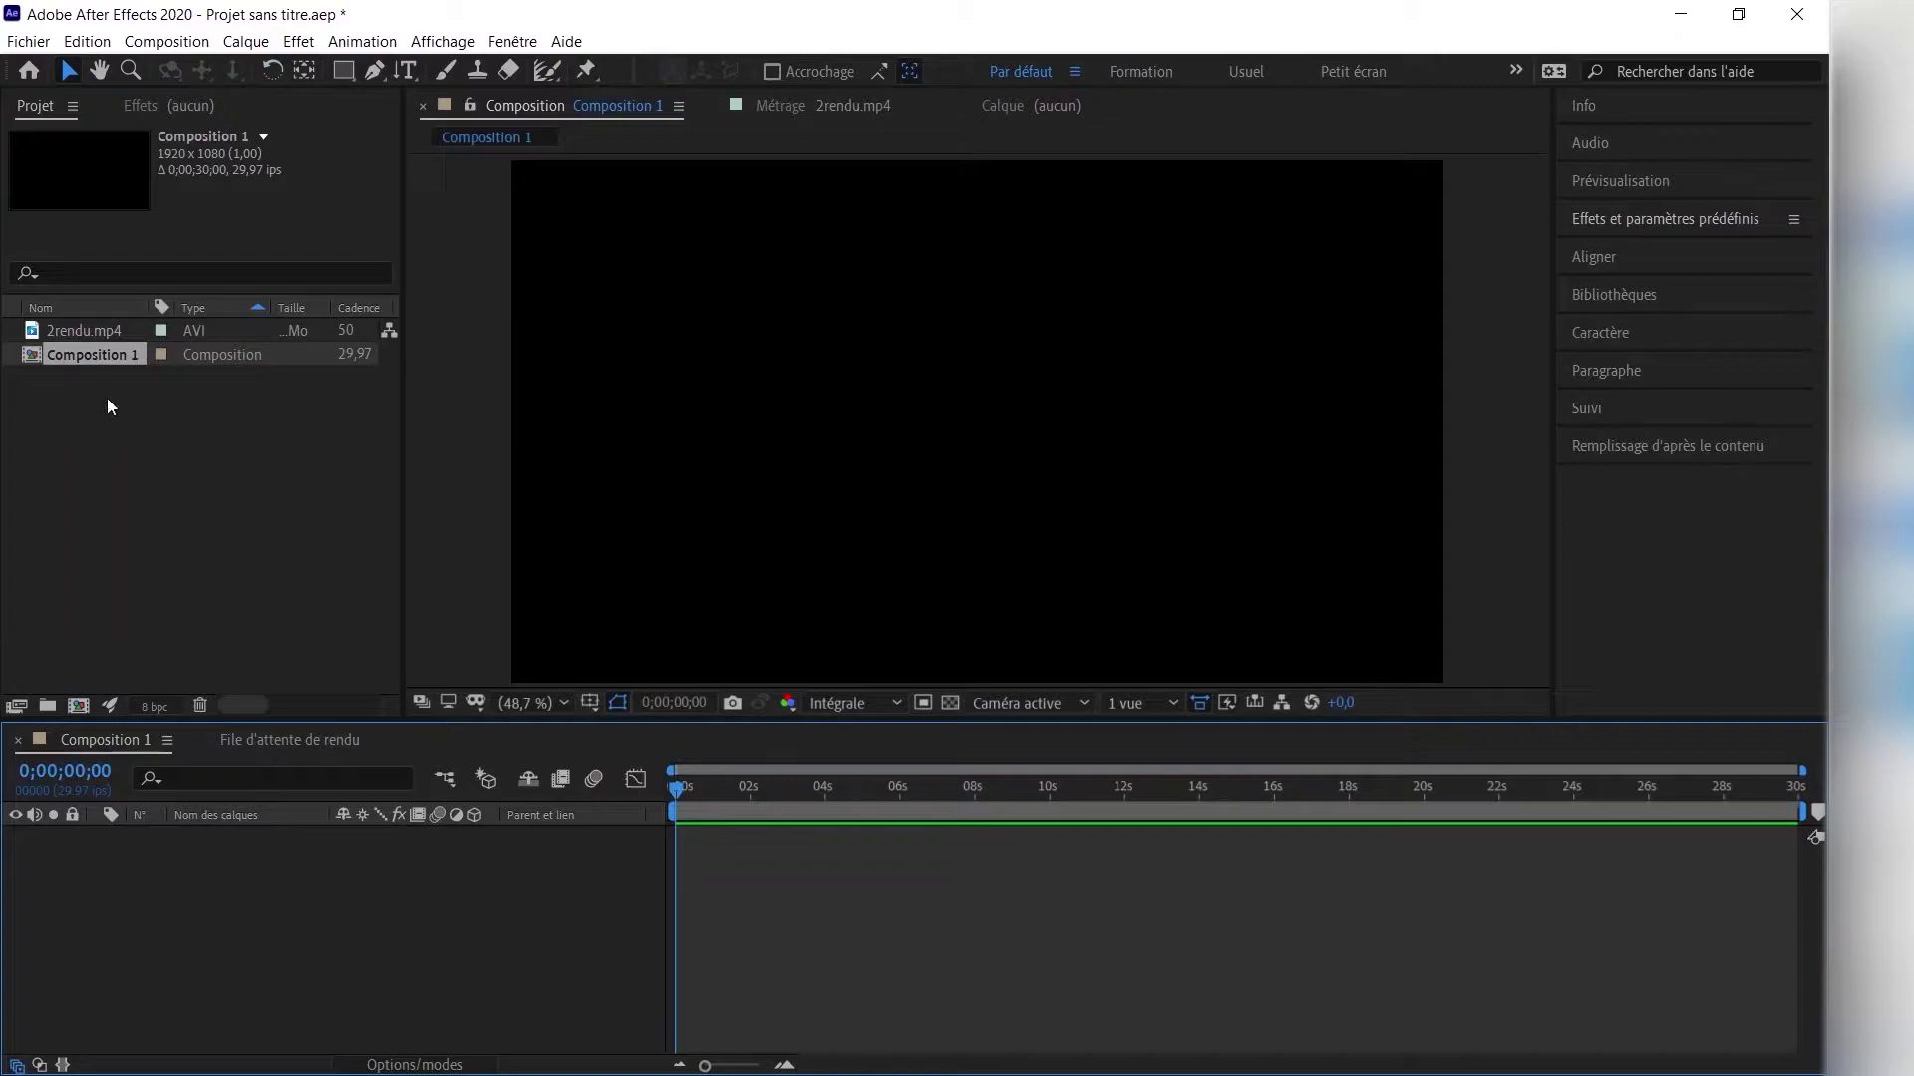
# Add the 2rendu.mp4 footage as a layer in the Composition 1 timeline.
pyautogui.click(134, 416)
pyautogui.moveTo(116, 331); pyautogui.dragTo(167, 675)
pyautogui.moveTo(176, 950); pyautogui.dragTo(175, 951)
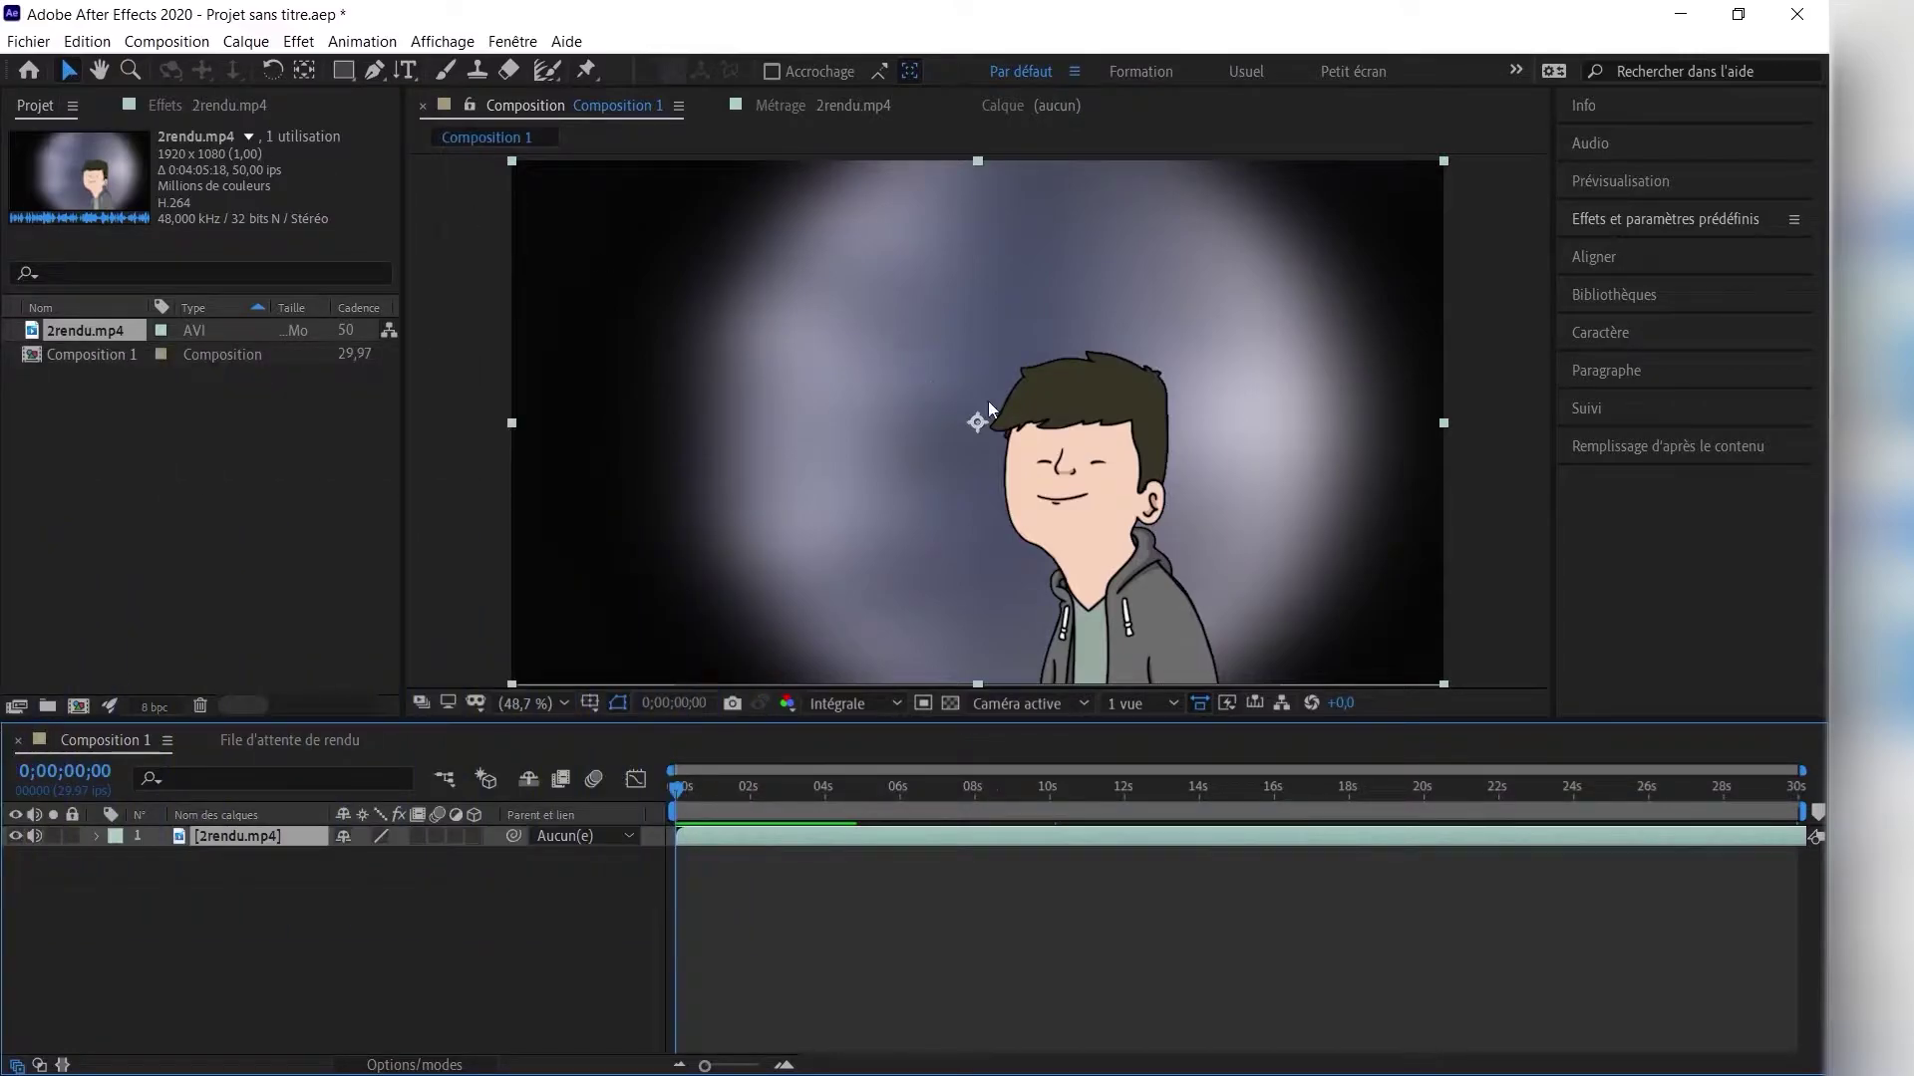
# Try moving the 2rendu.mp4 layer upward in the composition, and undo the move.
pyautogui.moveTo(979, 433); pyautogui.dragTo(991, 350)
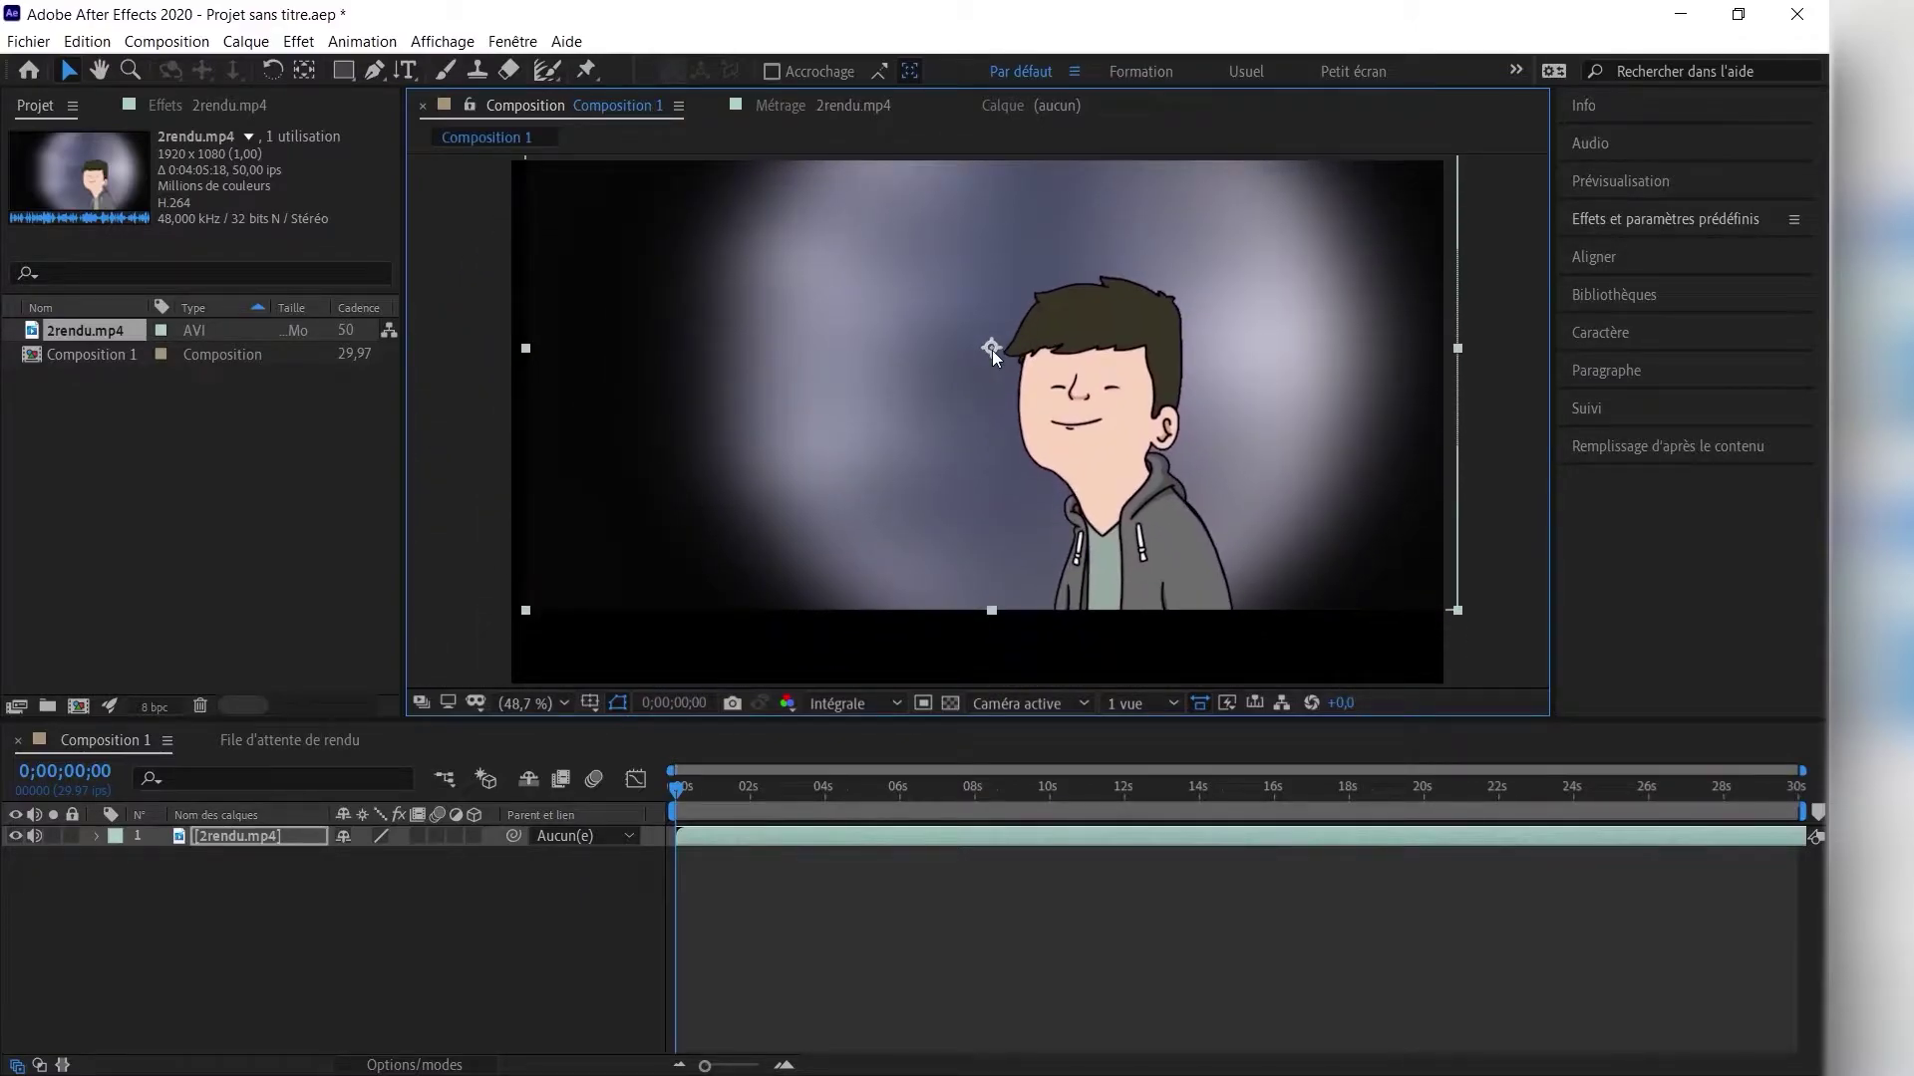
pyautogui.hotkey('ctrl', 'z')
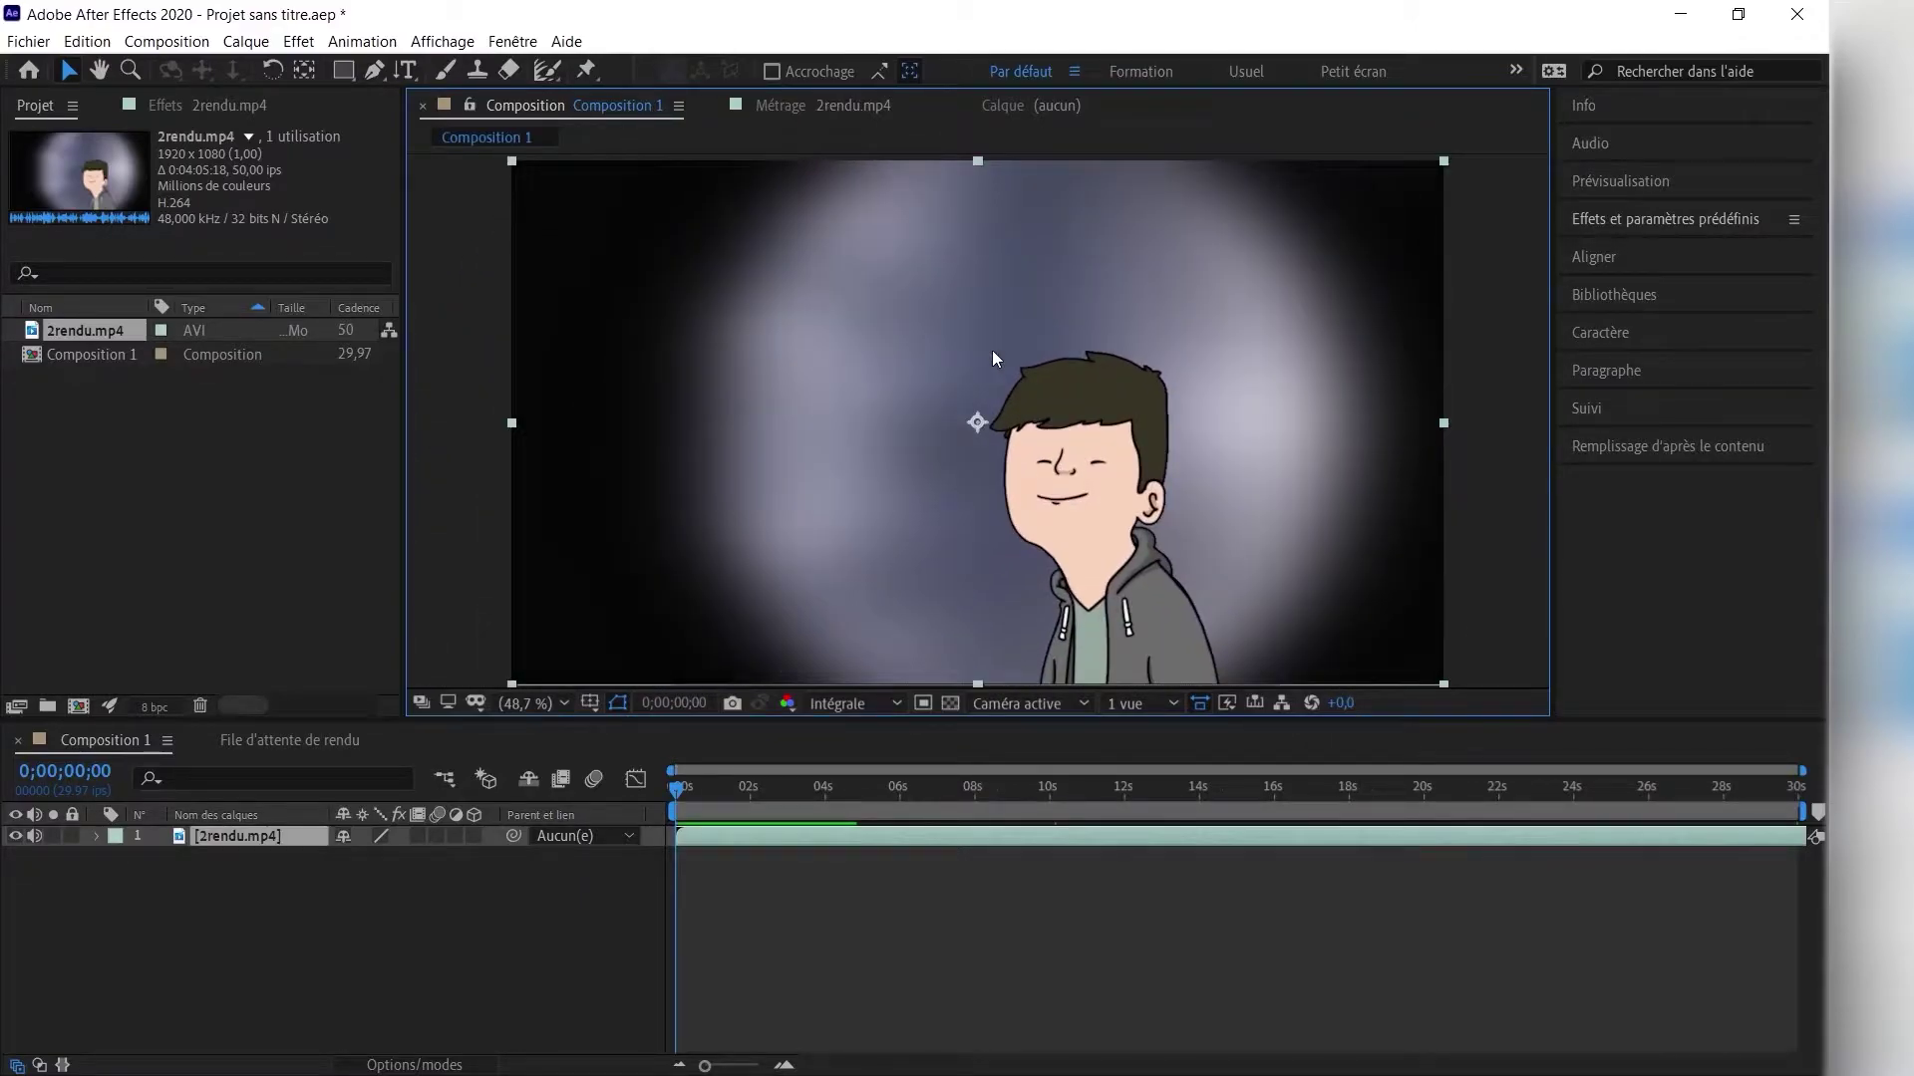
# Pan around the composition view with the Hand tool.
pyautogui.press('h')
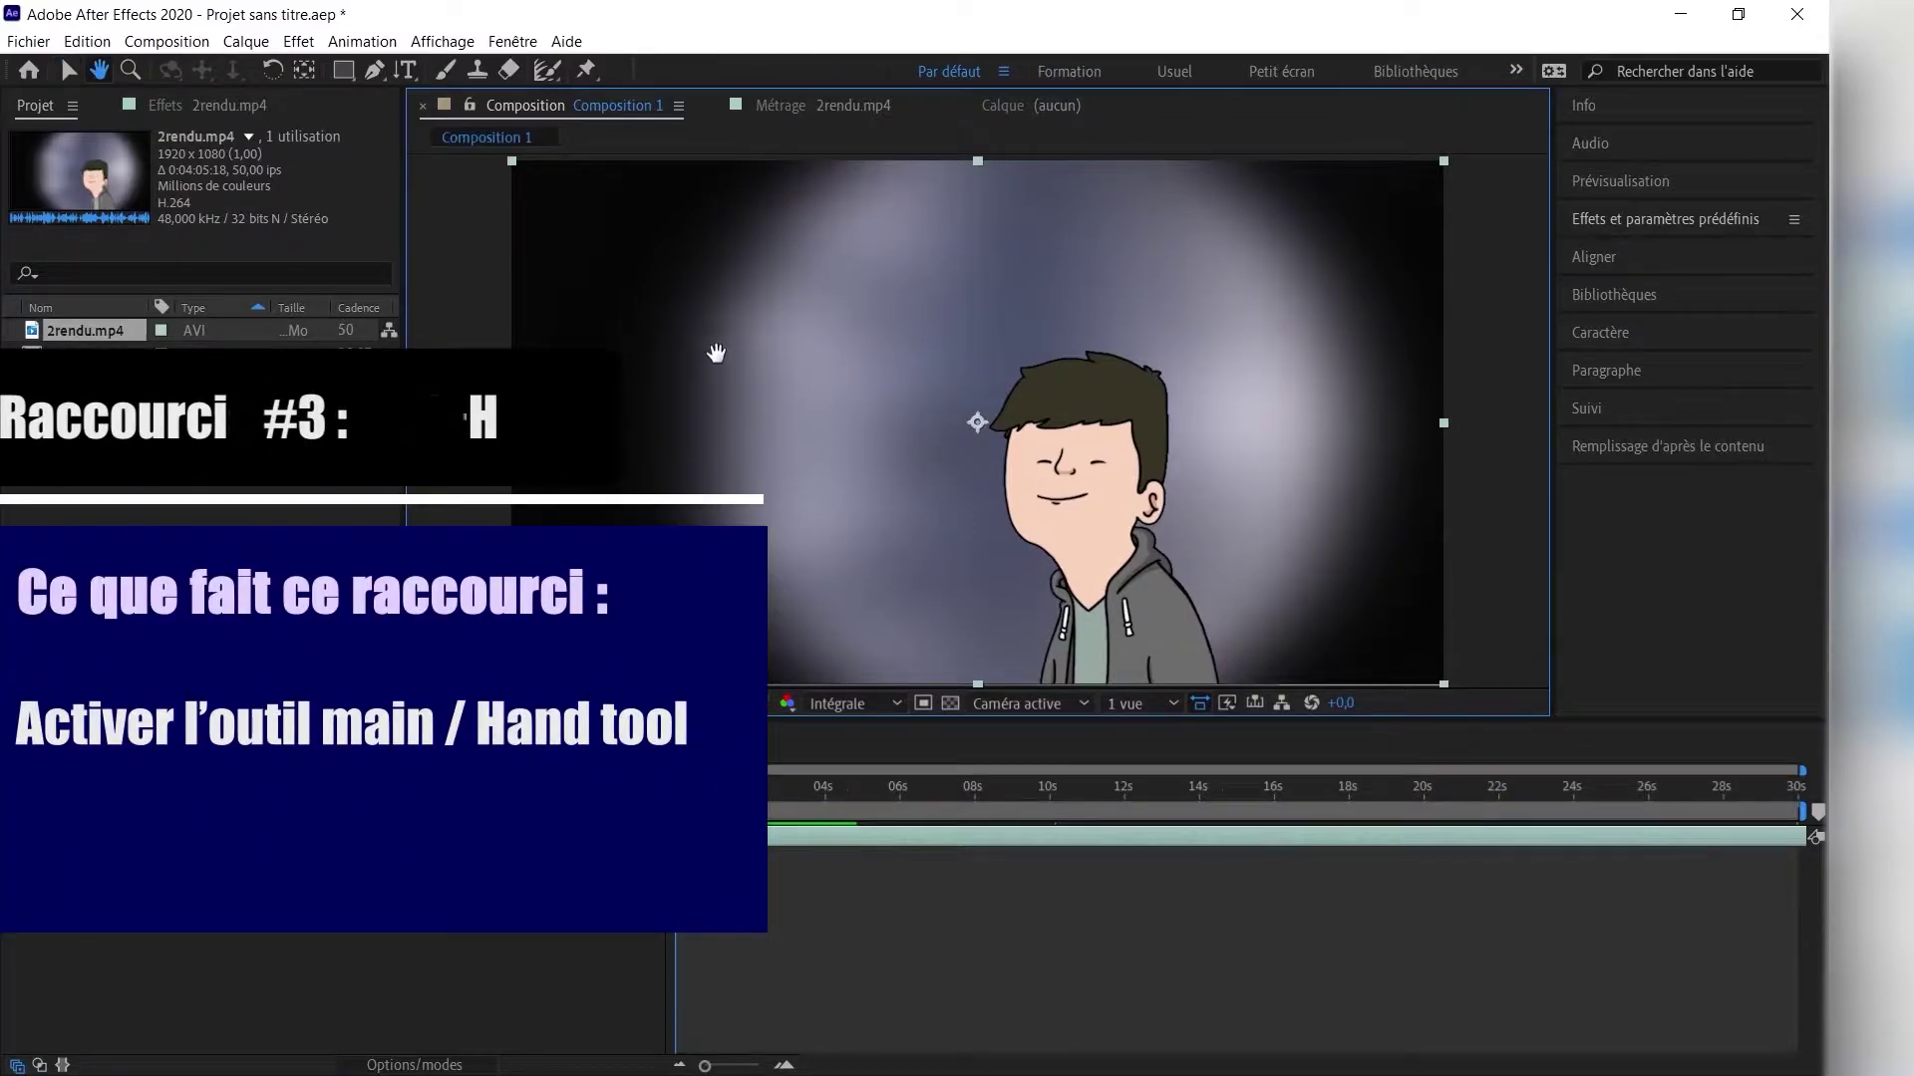
pyautogui.moveTo(716, 353); pyautogui.dragTo(750, 422)
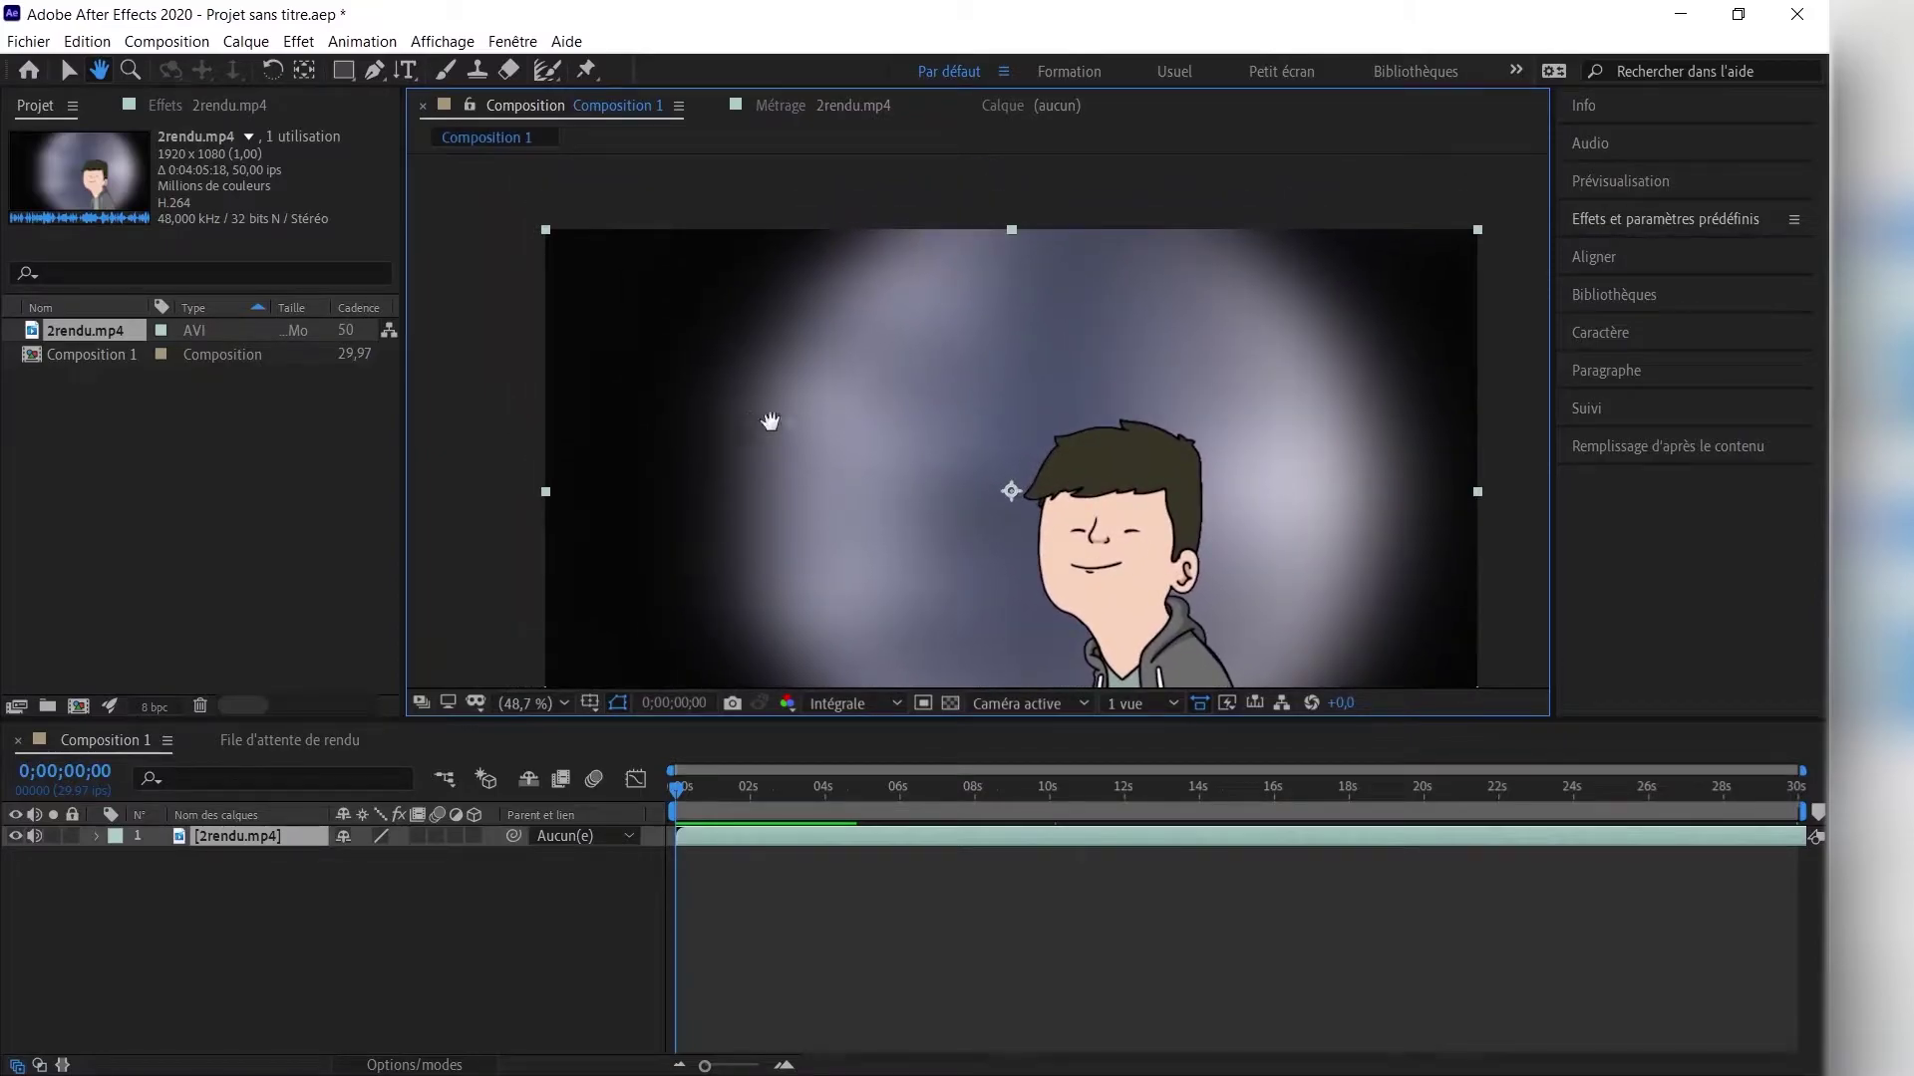
pyautogui.moveTo(915, 468); pyautogui.dragTo(905, 424)
# Draw a closed six-point Pen mask around the character's head on the 2rendu.mp4 layer, and delete it.
pyautogui.press('g')
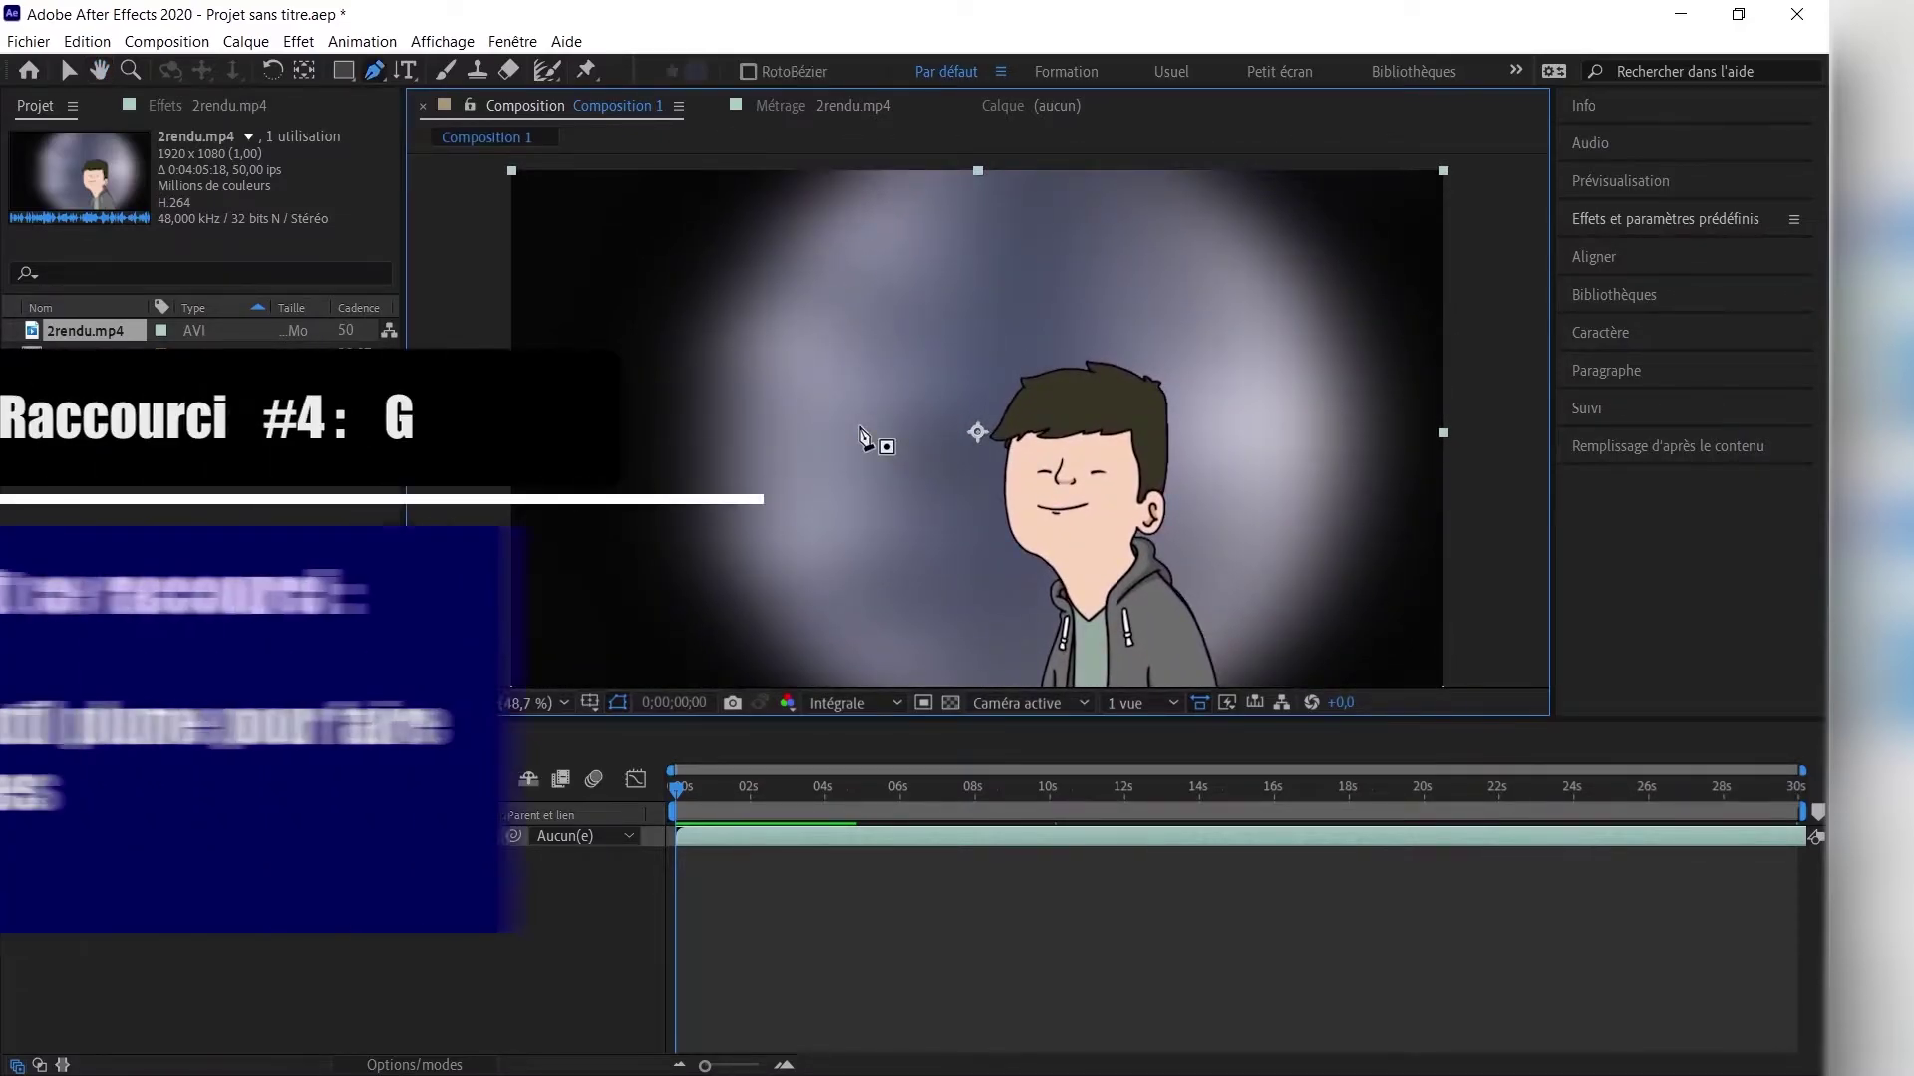
pyautogui.click(953, 494)
pyautogui.click(1004, 366)
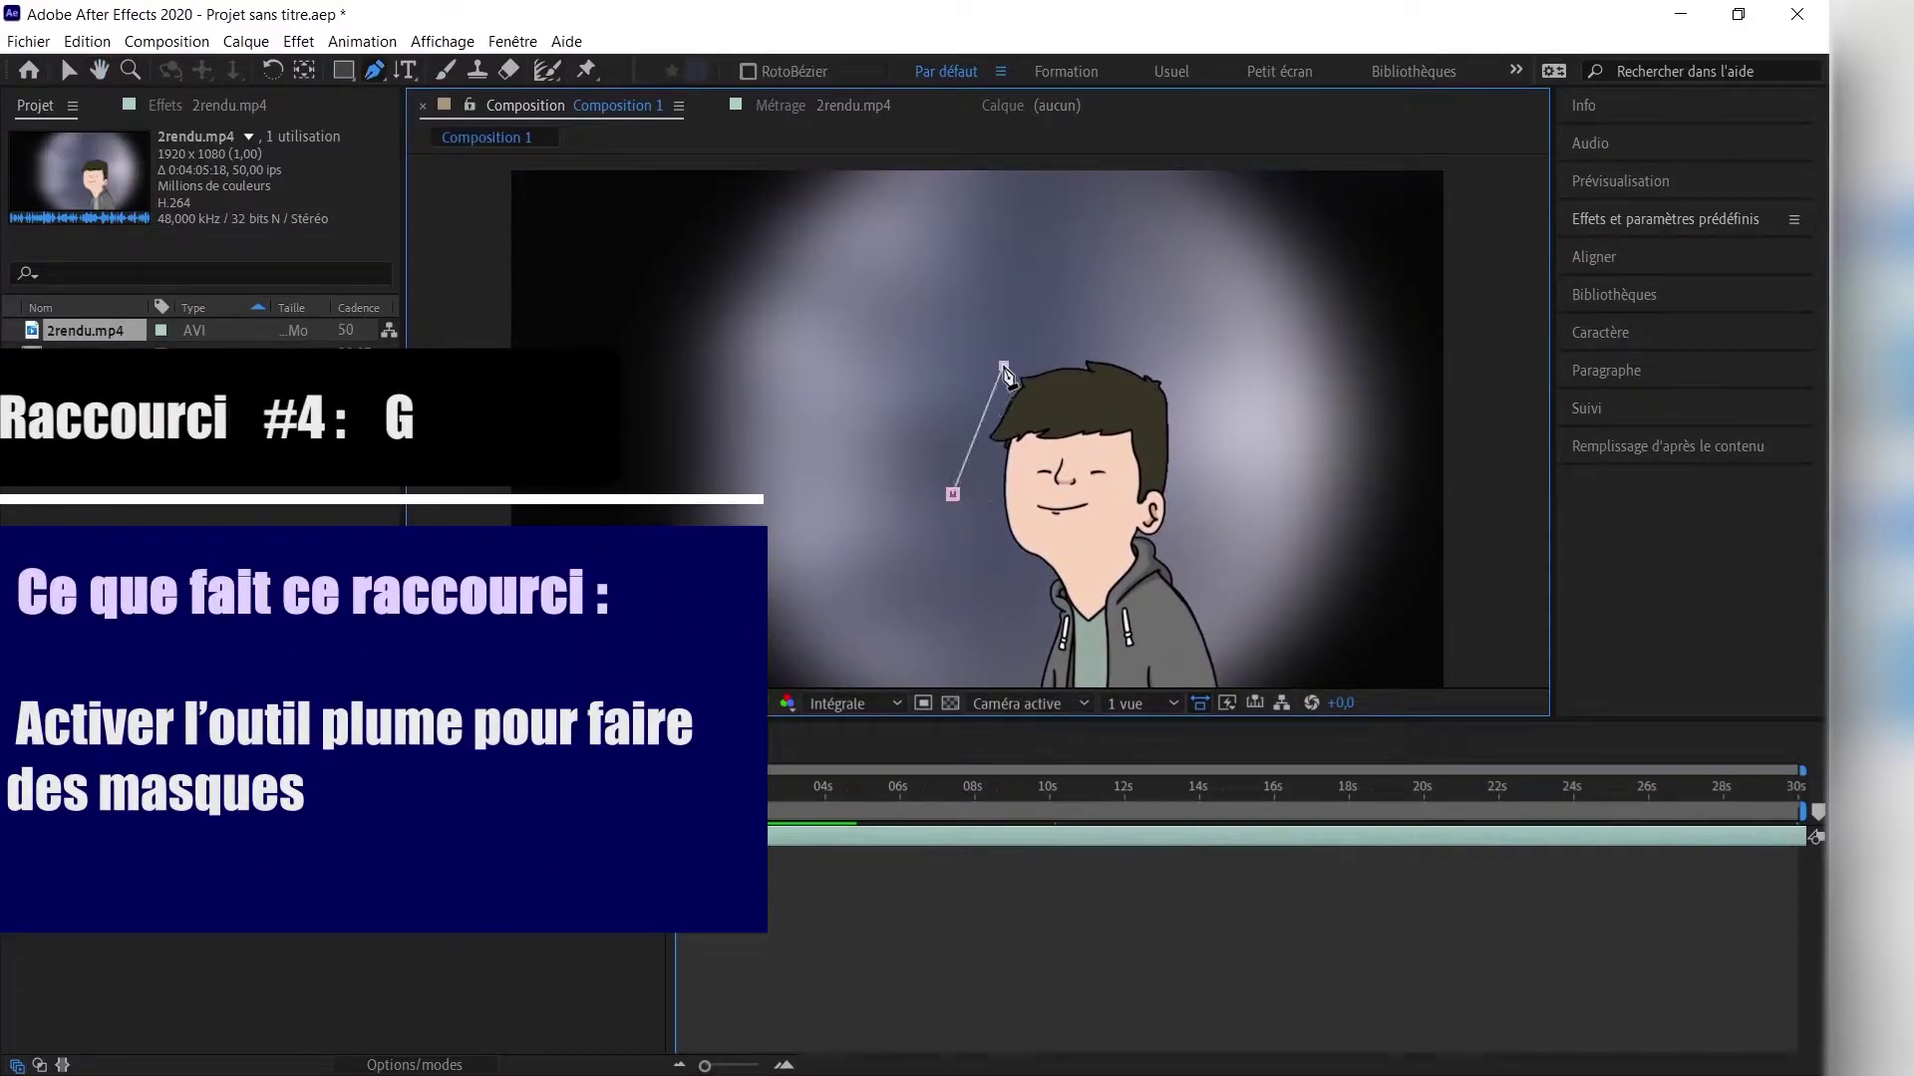
pyautogui.click(1188, 366)
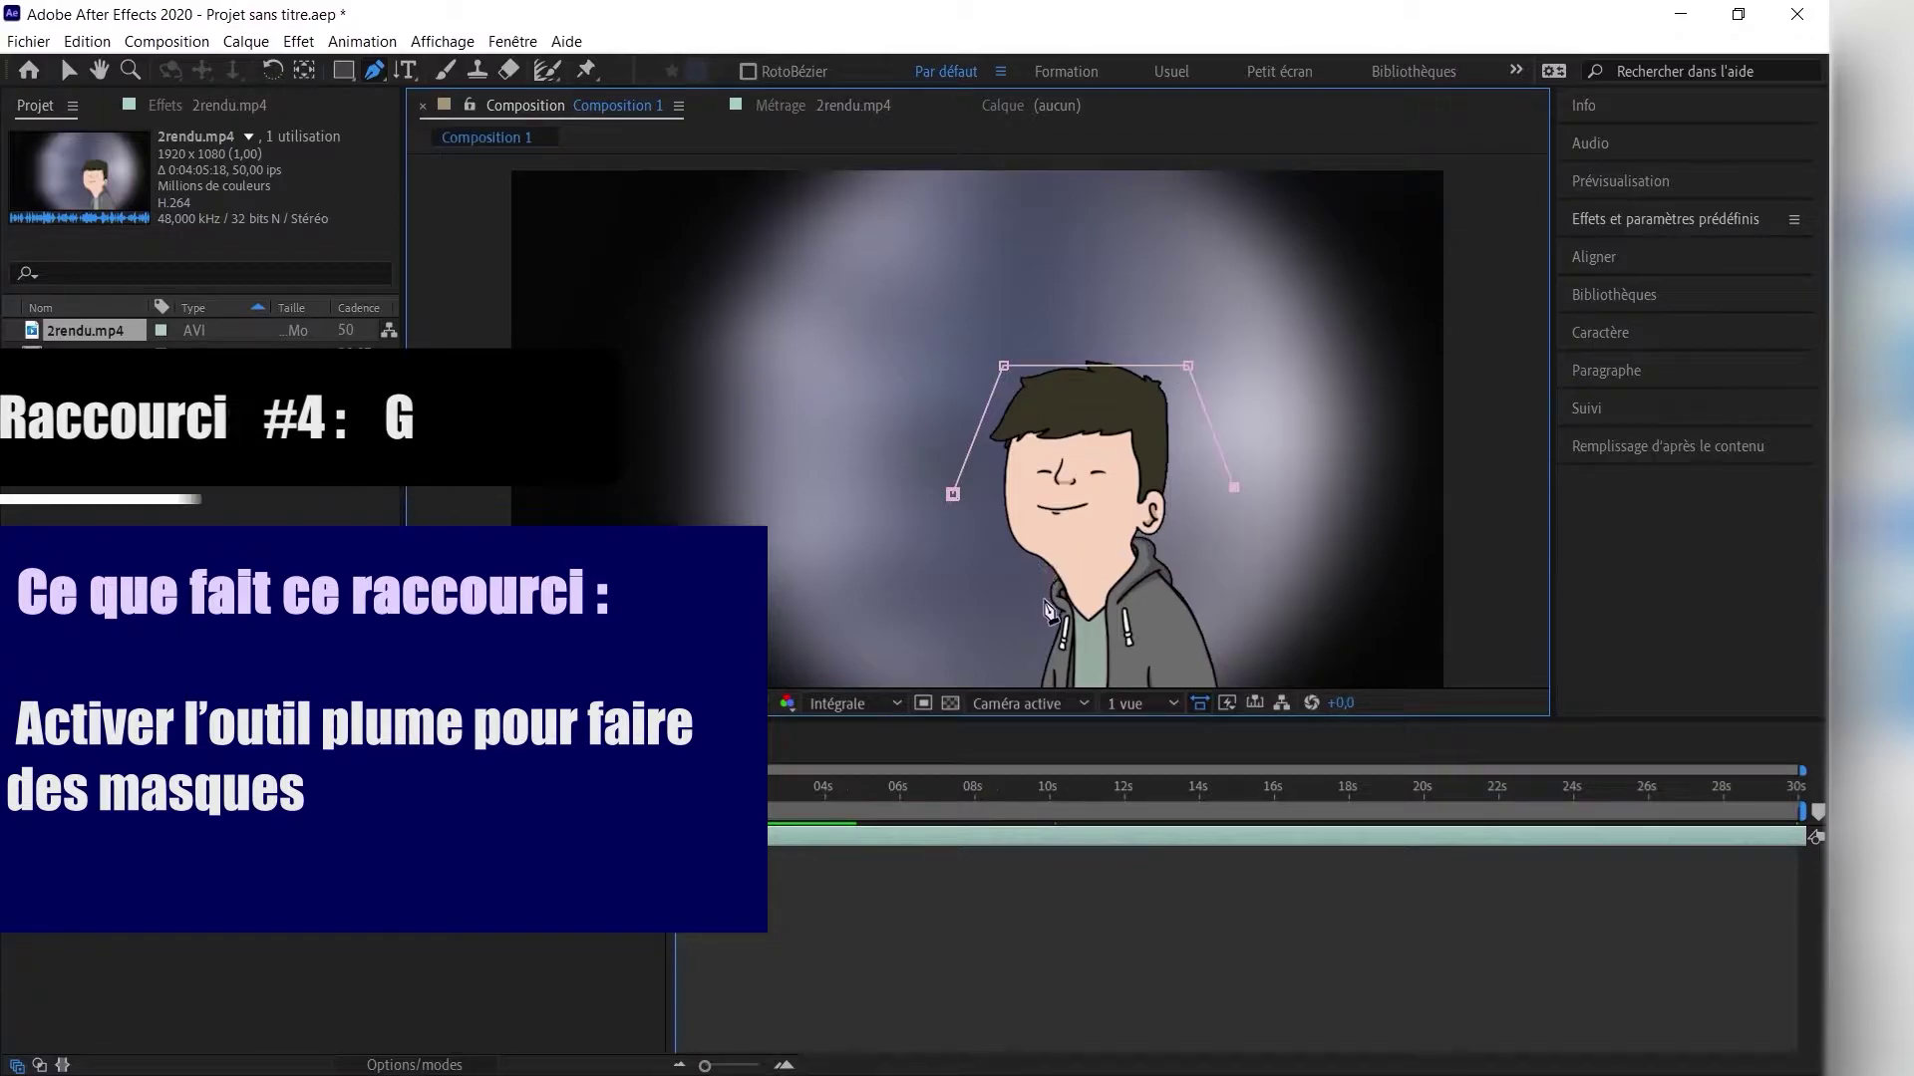
pyautogui.click(1088, 625)
pyautogui.click(983, 547)
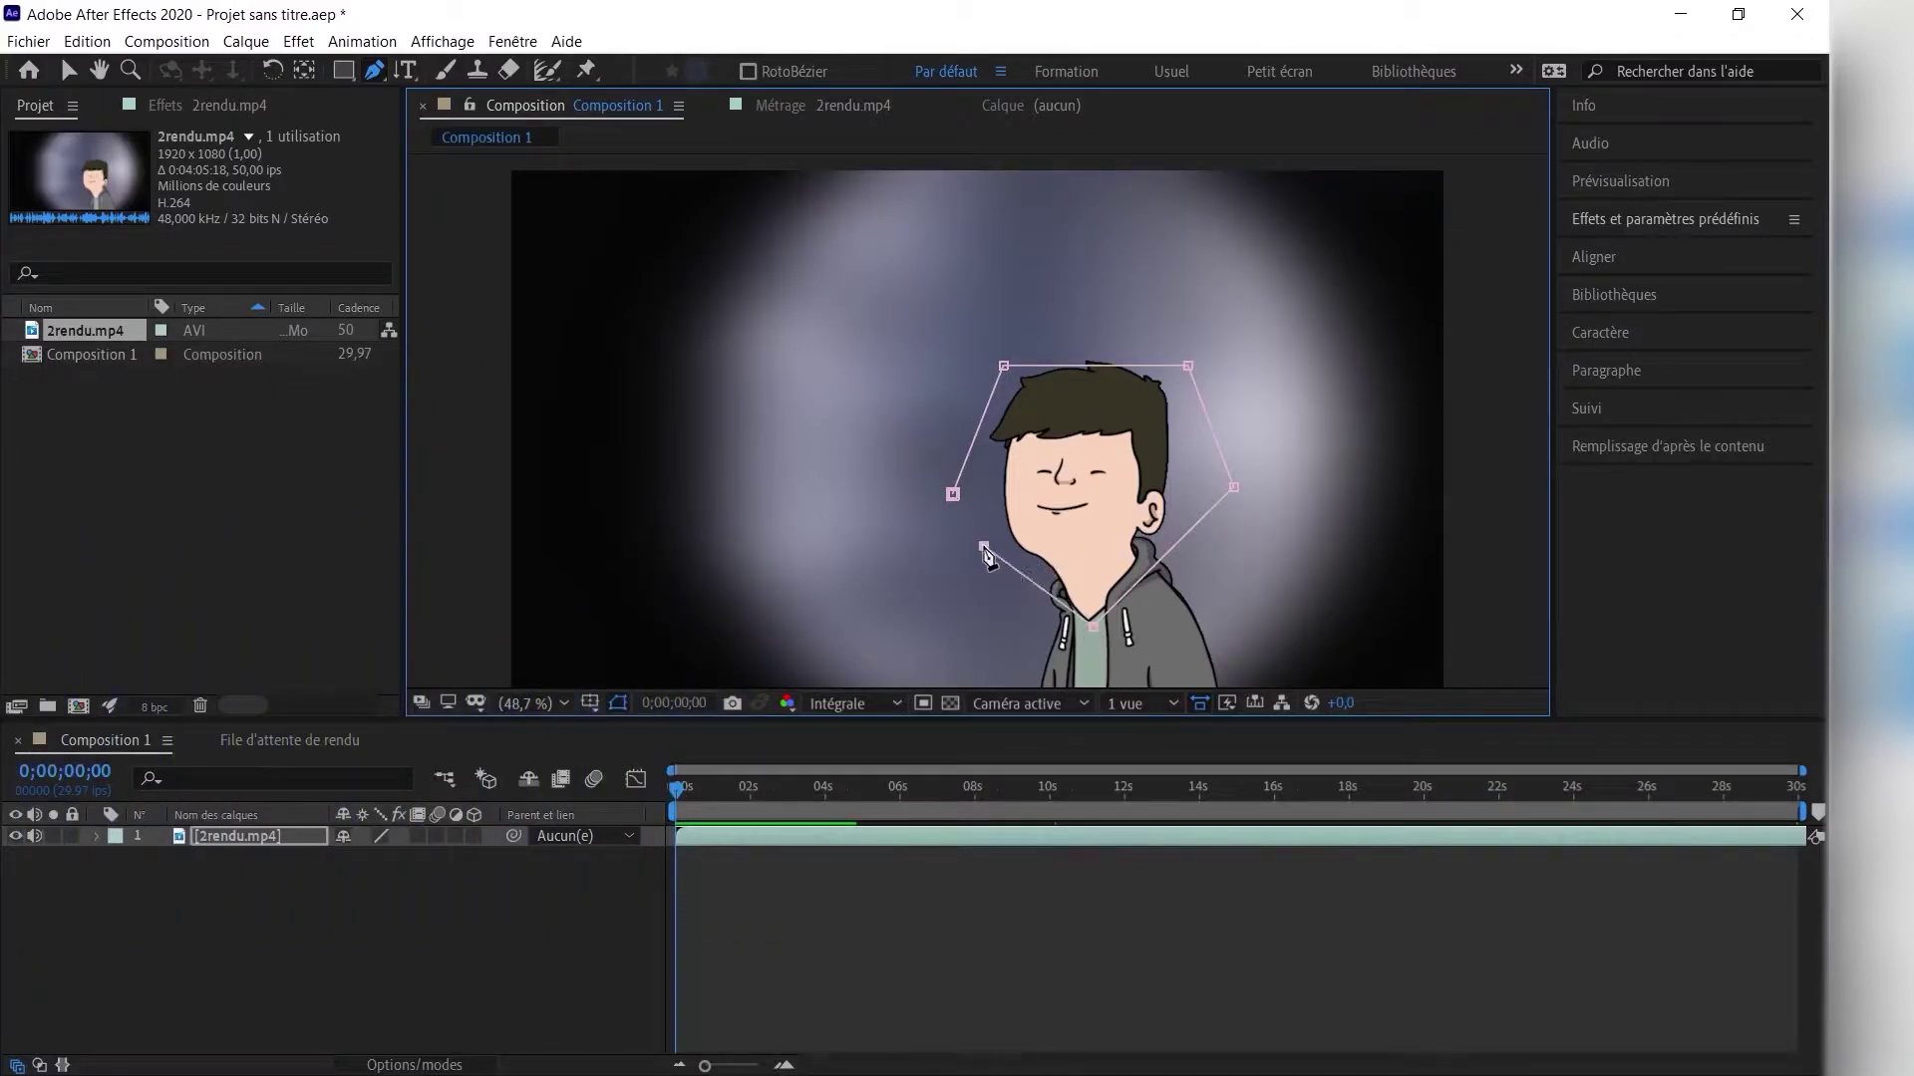
pyautogui.click(953, 493)
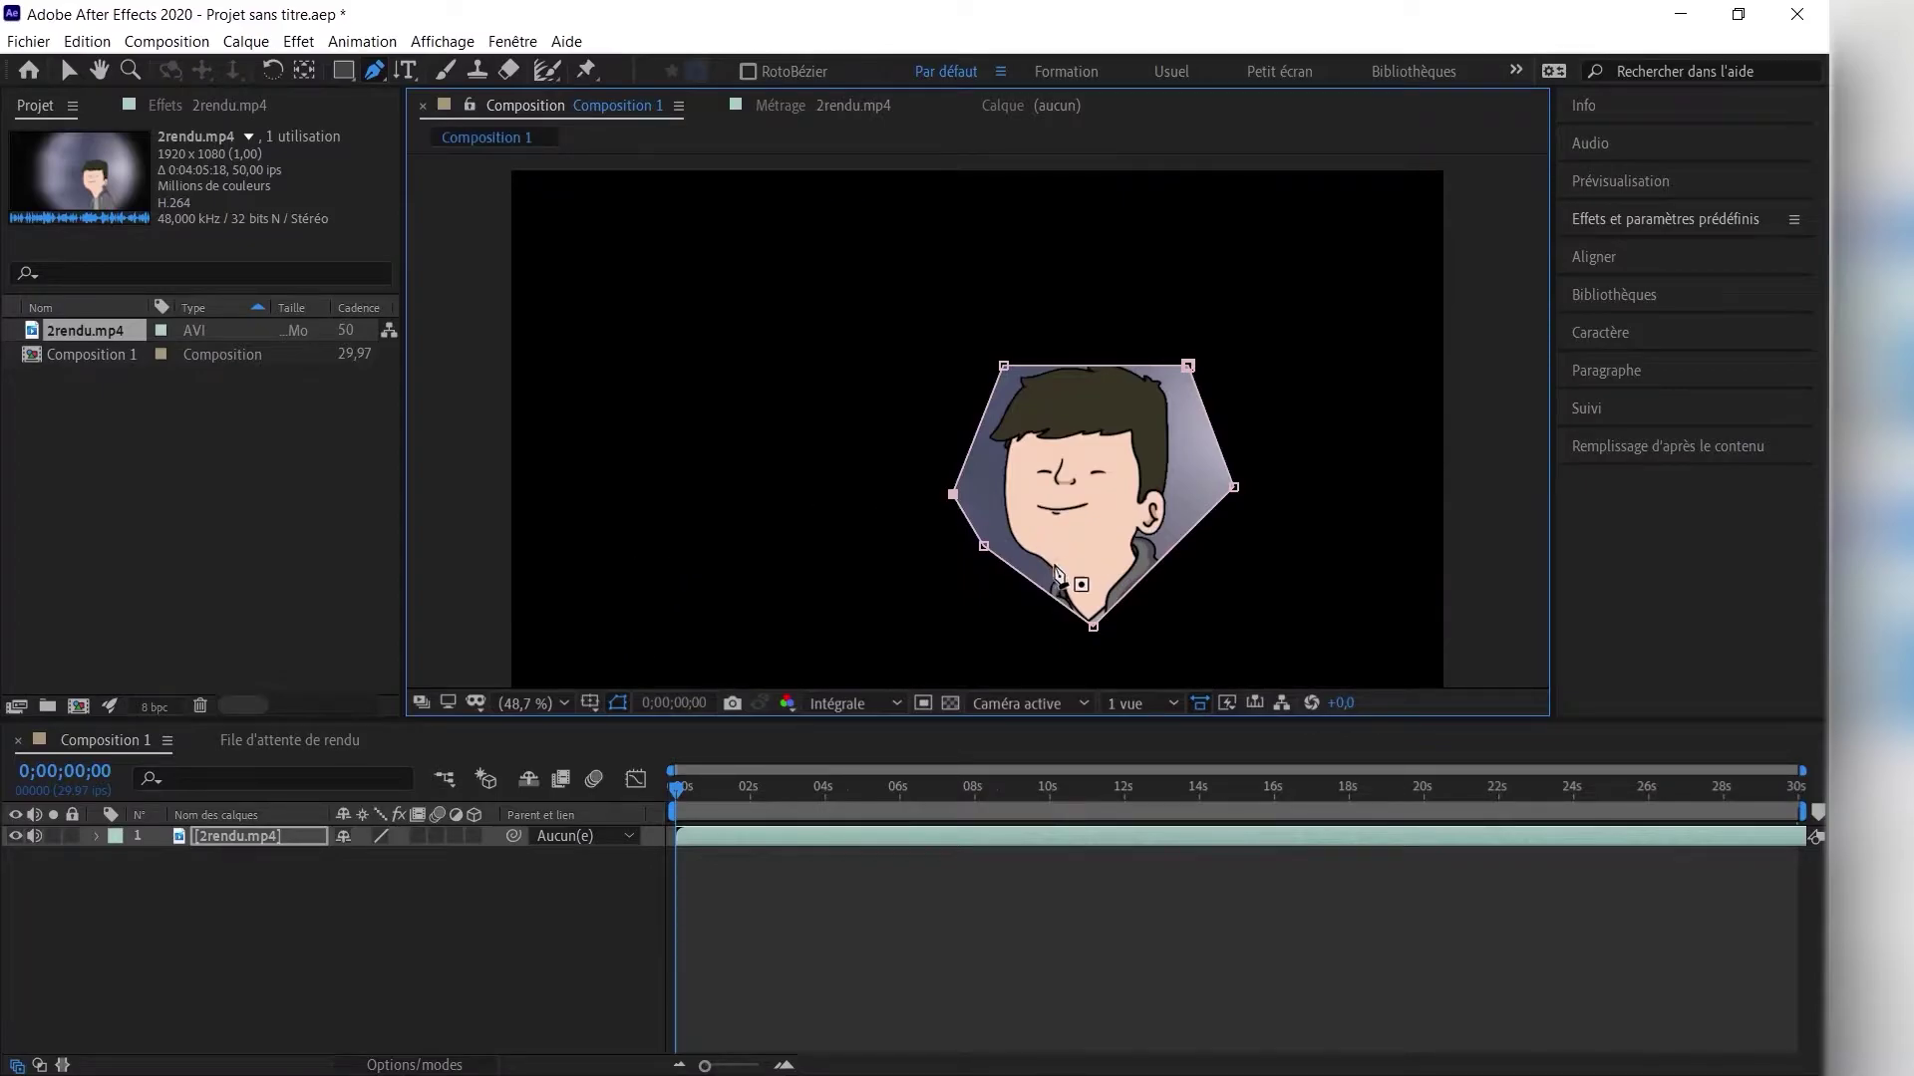
pyautogui.press('Delete')
# Pan the composition view sideways and set the viewer magnification to Ajuster.
pyautogui.press('h')
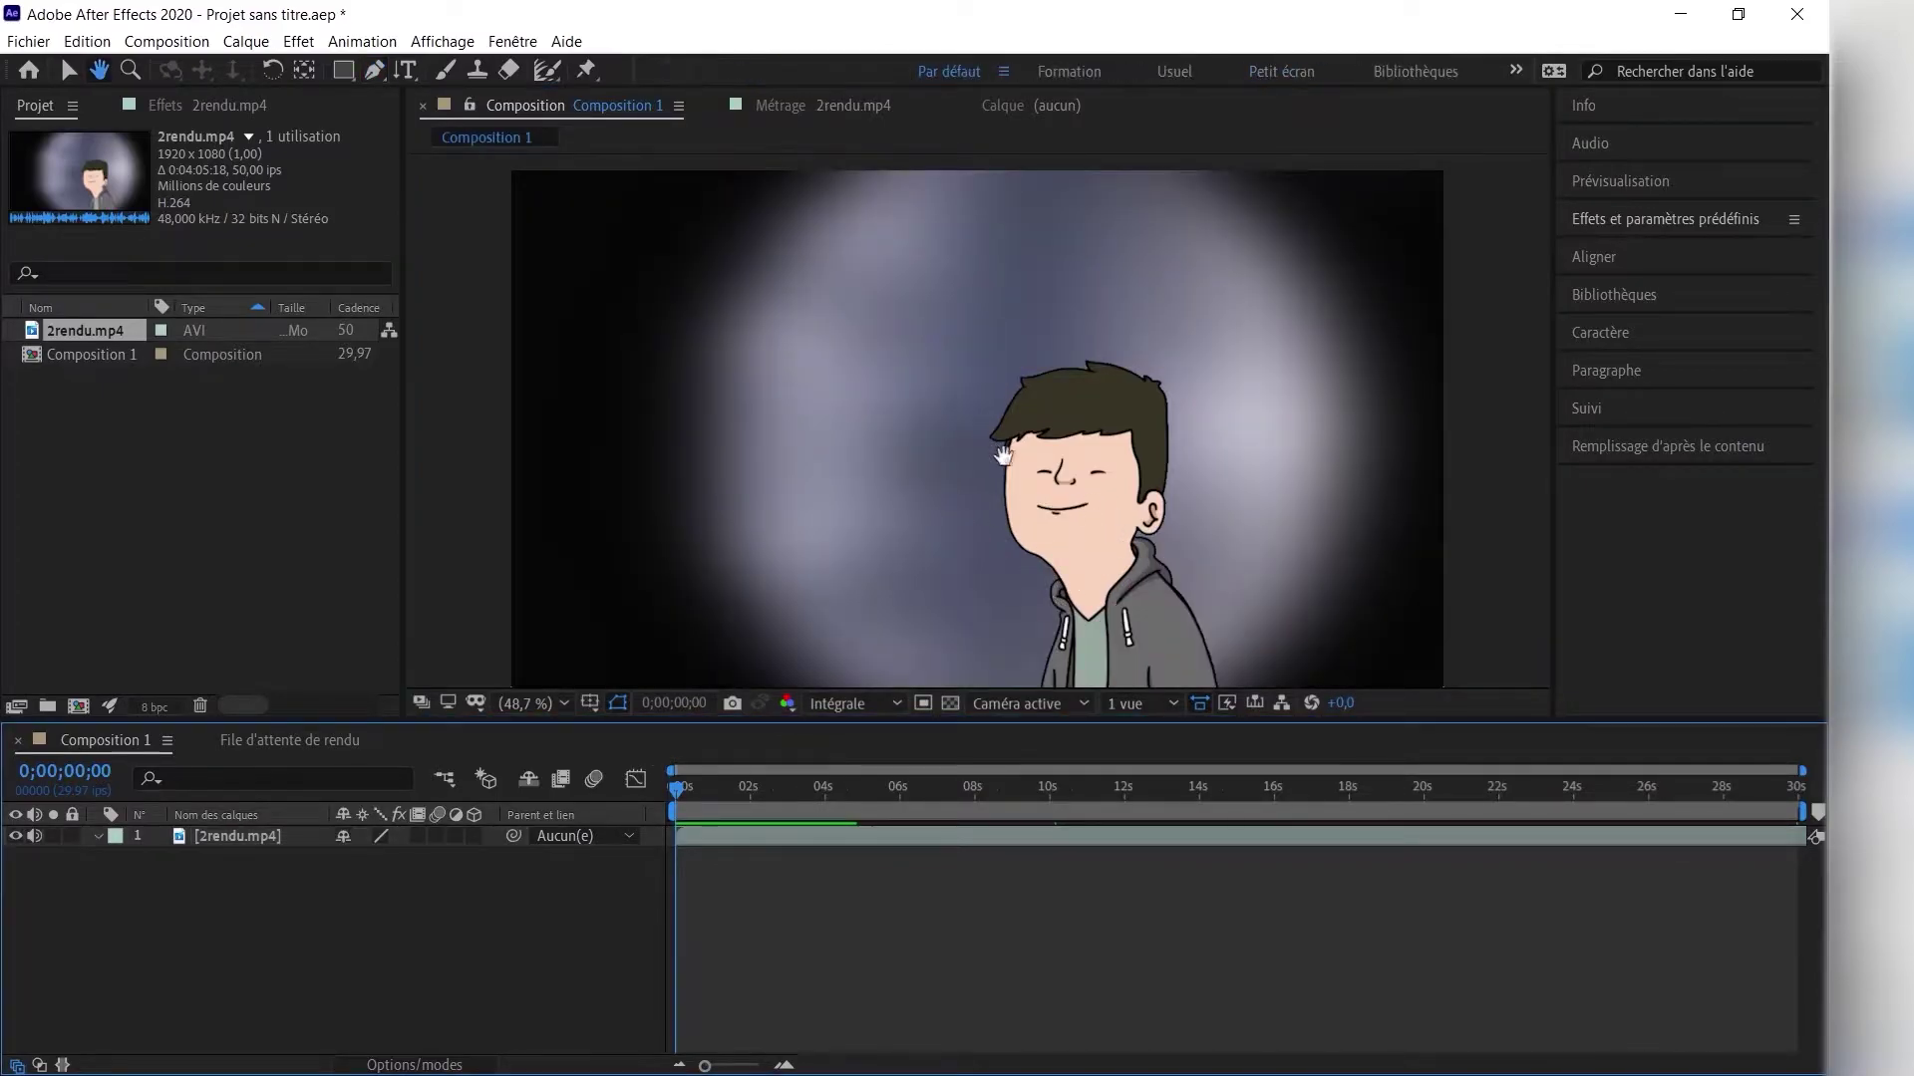
pyautogui.moveTo(1040, 469); pyautogui.dragTo(1116, 441)
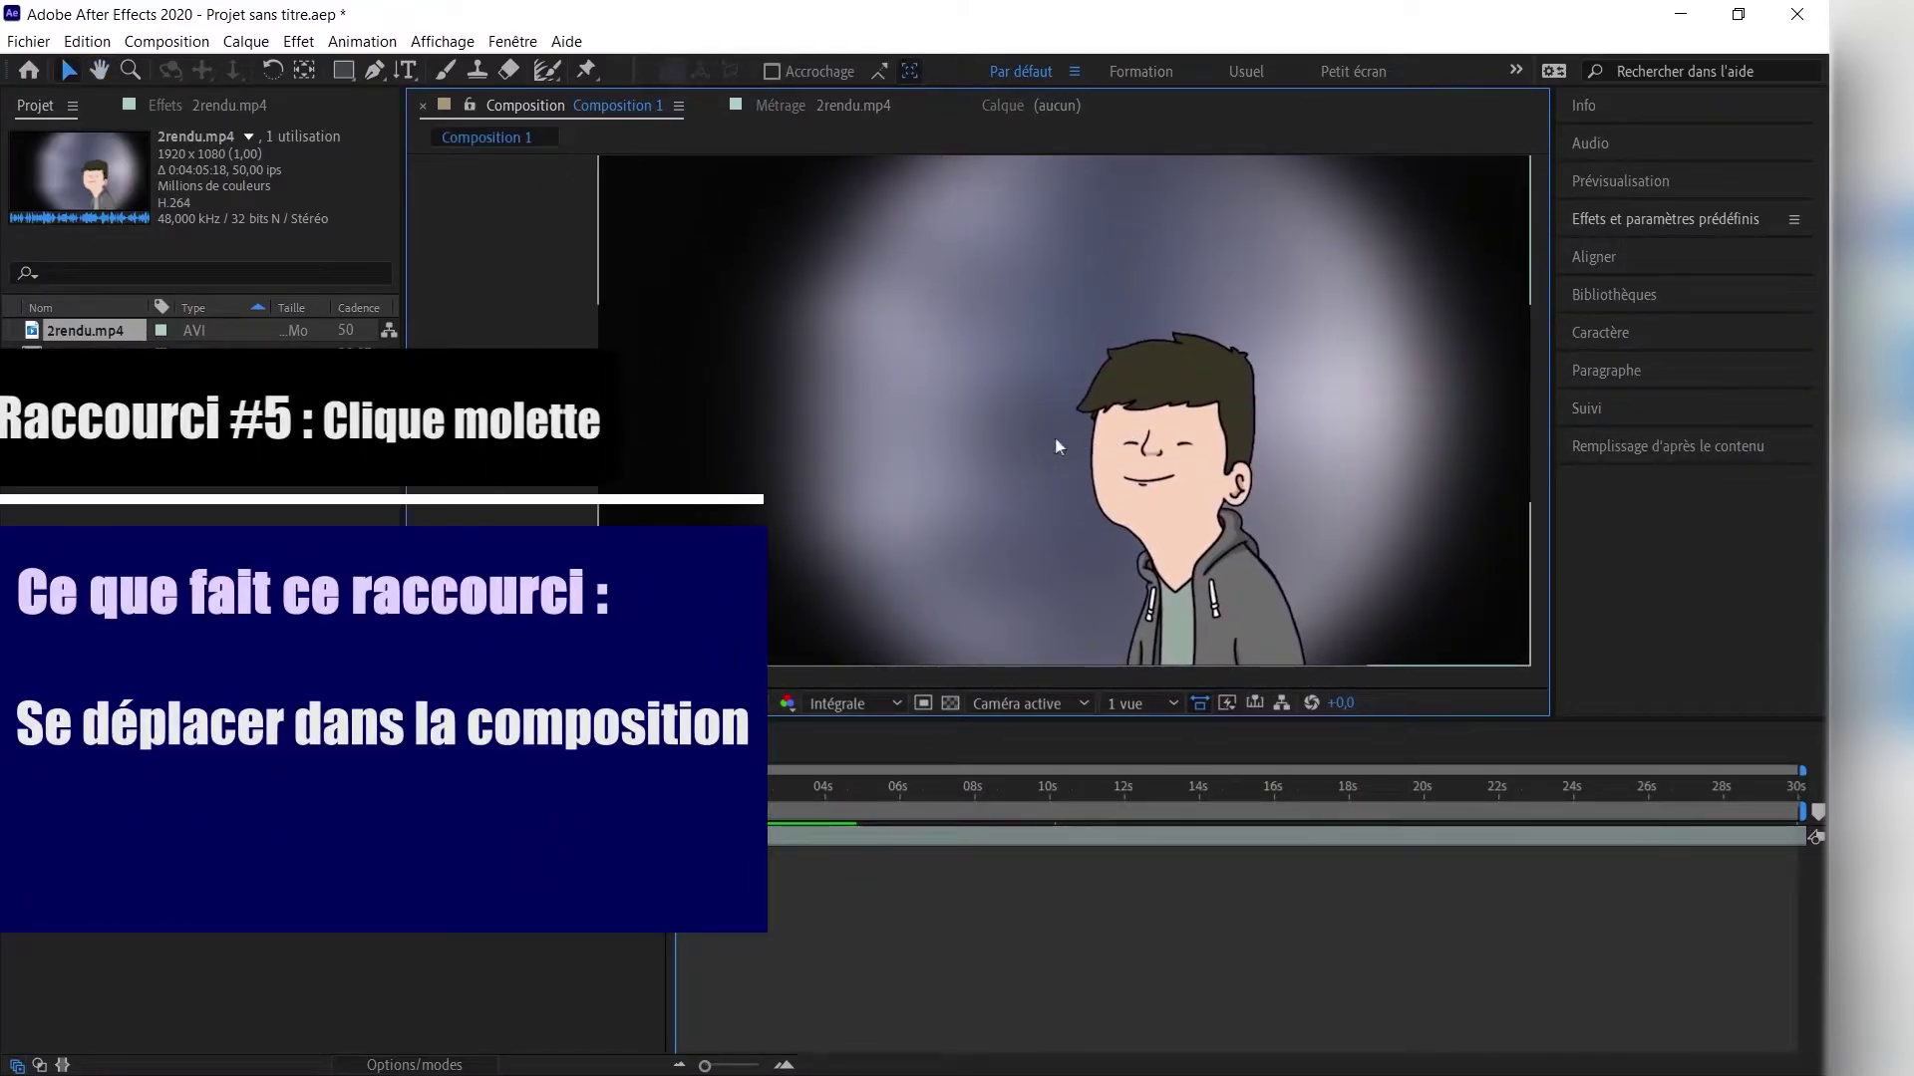
pyautogui.click(1109, 411)
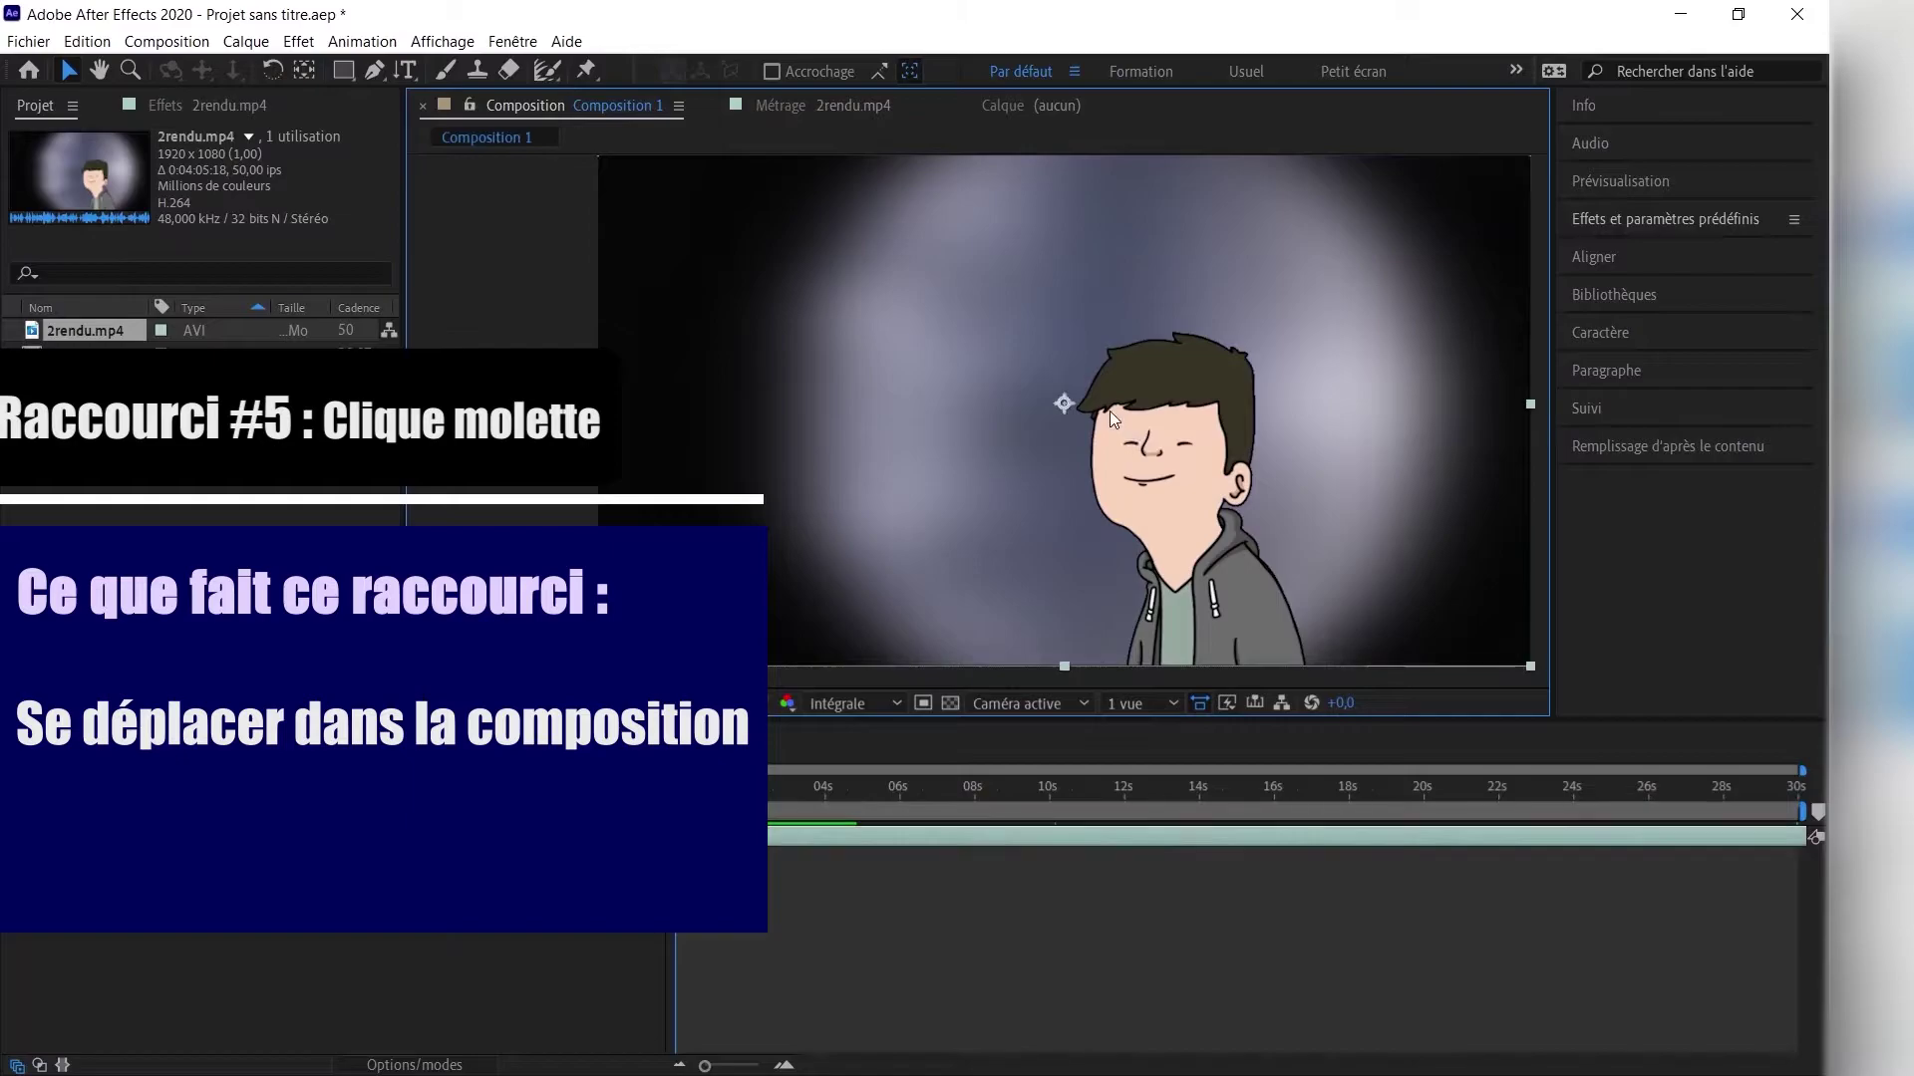
pyautogui.click(559, 708)
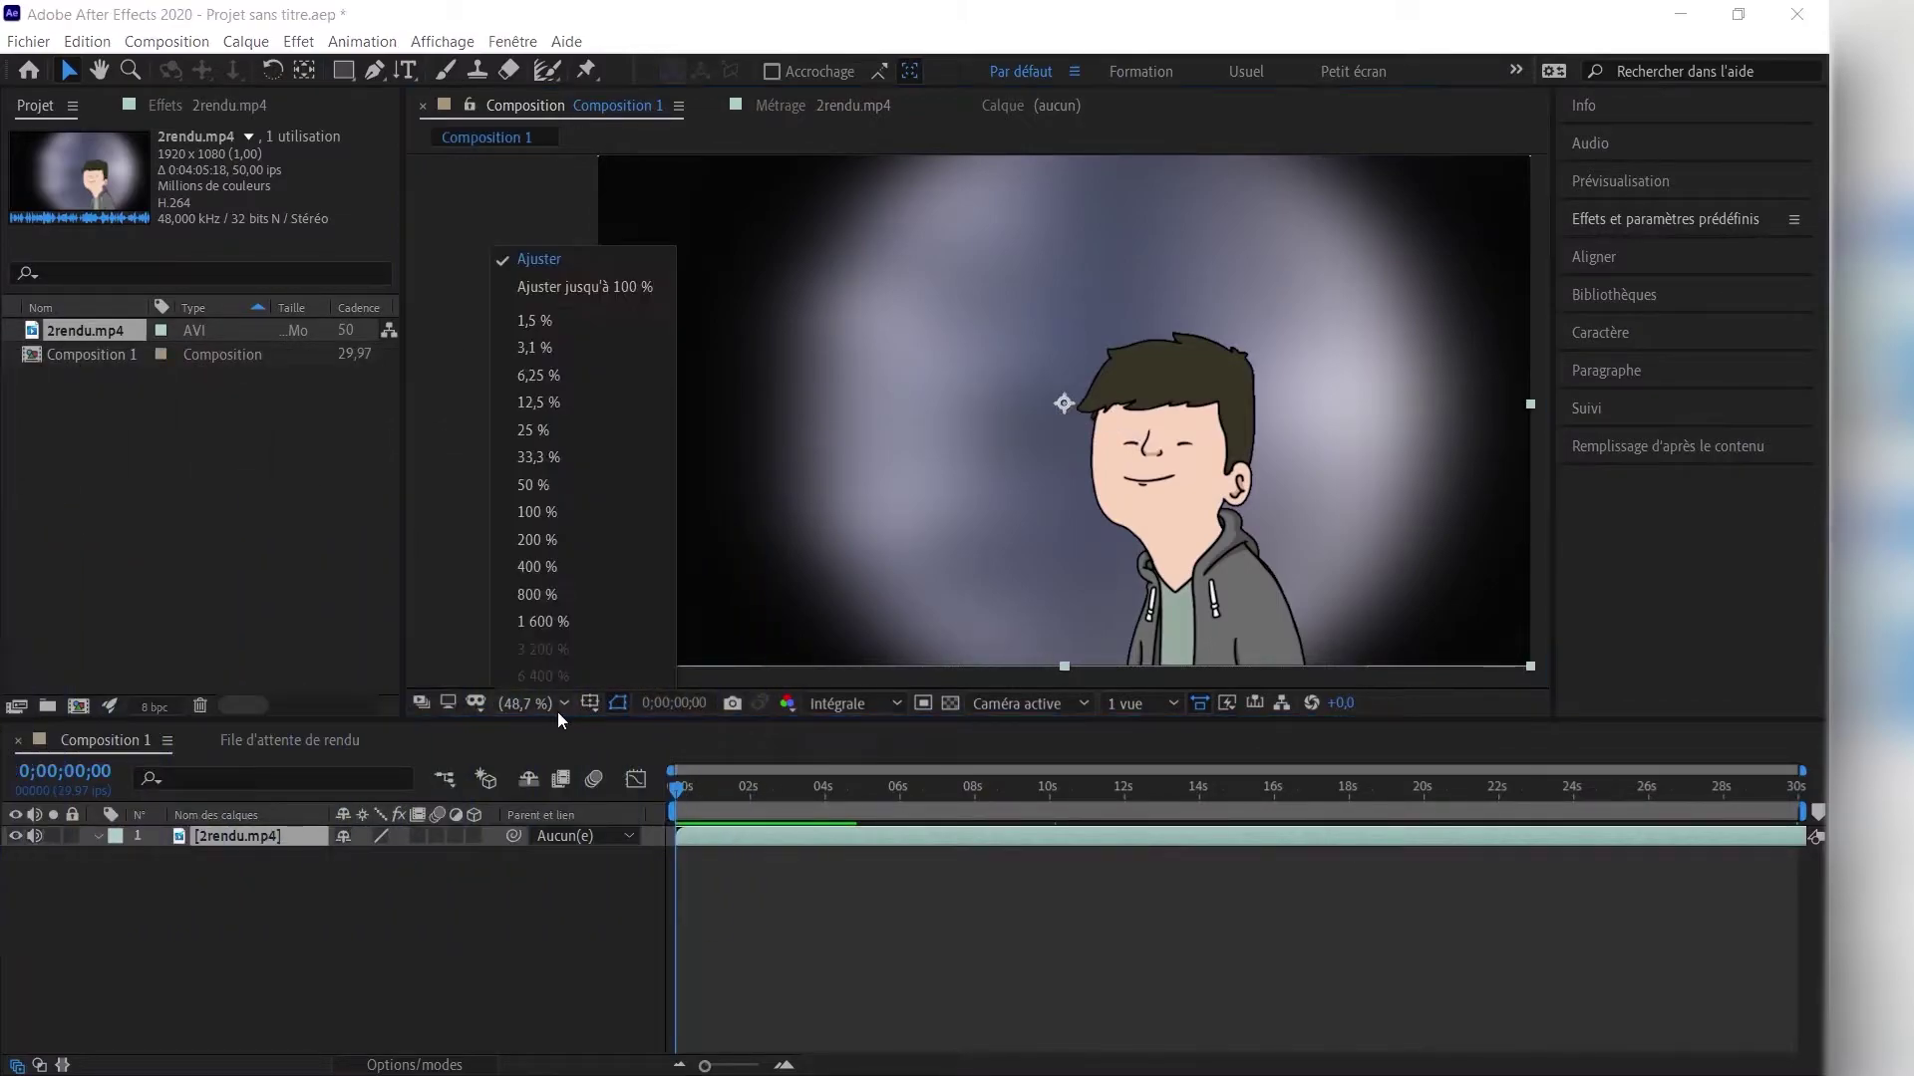
pyautogui.click(547, 261)
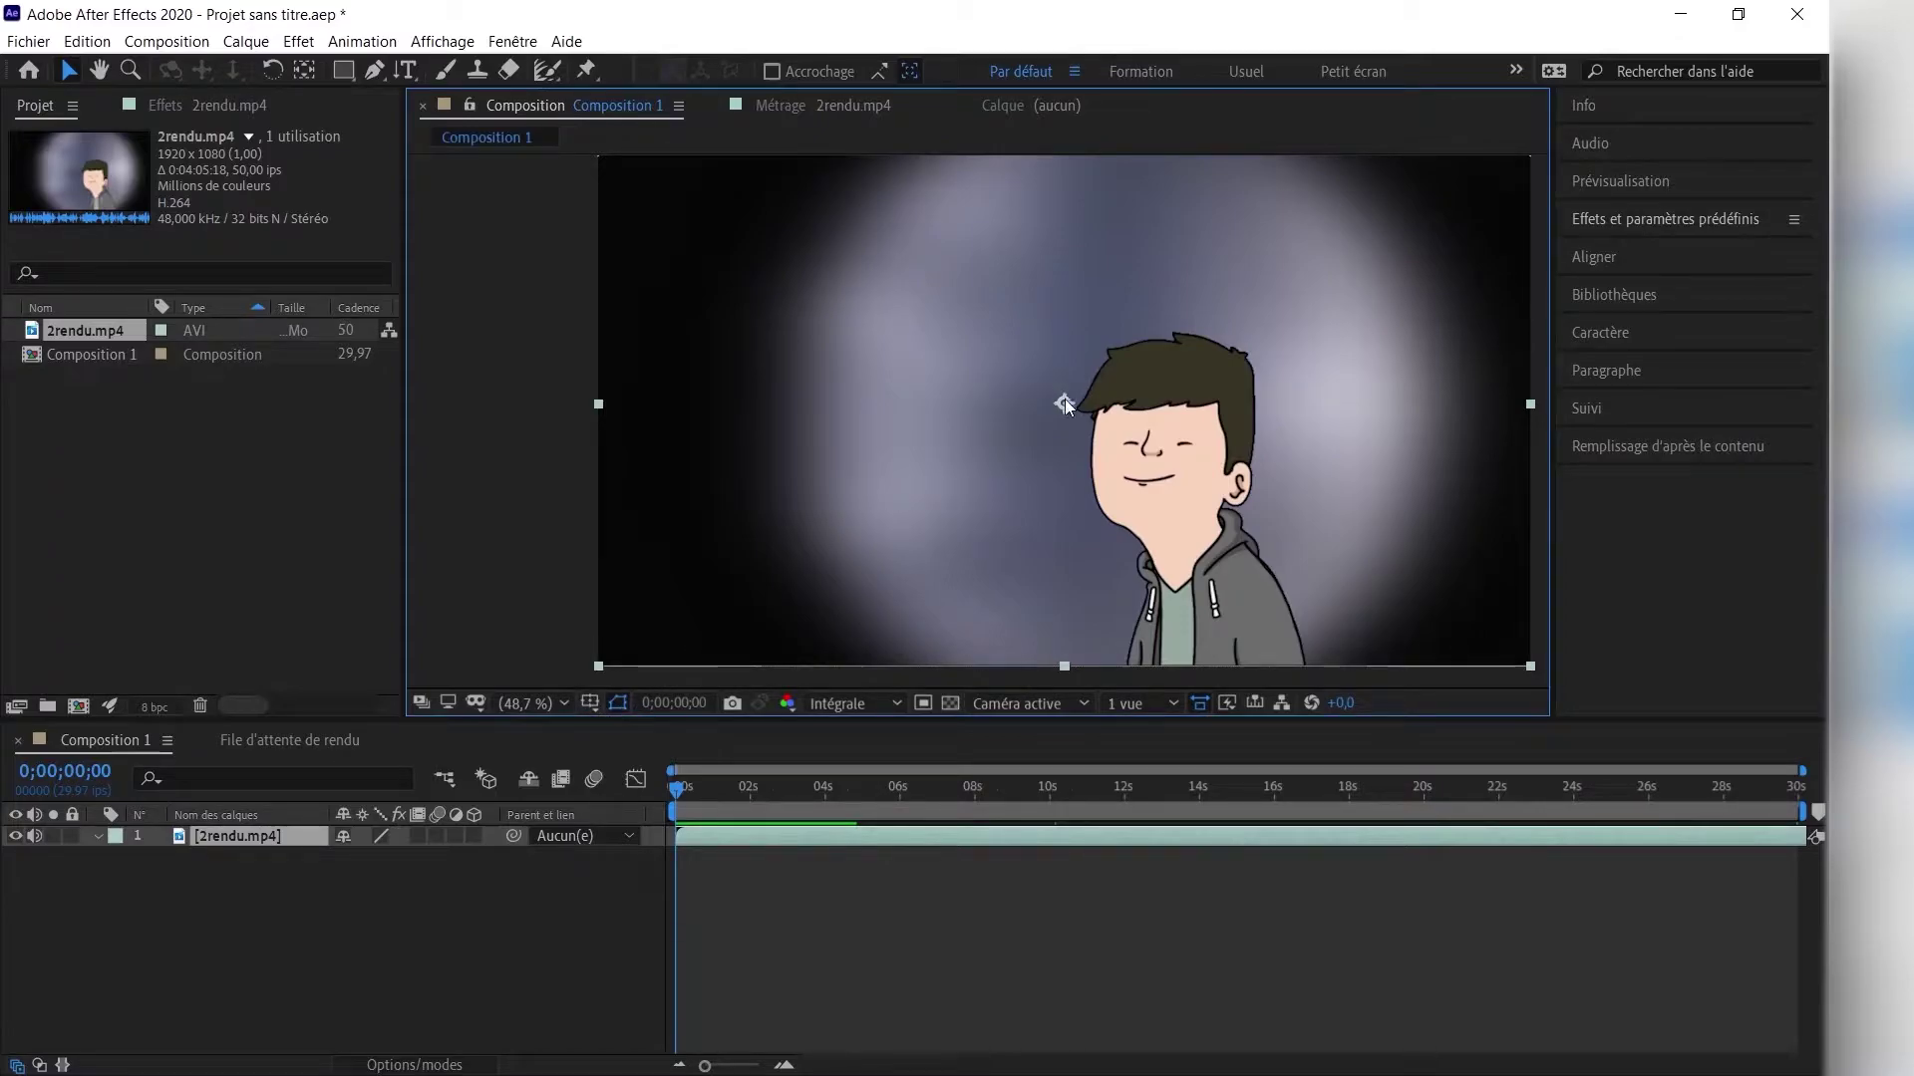
# Move the 2rendu.mp4 layer off centre and recentre it in the composition.
pyautogui.moveTo(1064, 404); pyautogui.dragTo(1149, 404)
pyautogui.moveTo(1116, 338); pyautogui.dragTo(1010, 435)
pyautogui.hotkey('ctrl', 'z')
pyautogui.moveTo(1062, 407); pyautogui.dragTo(949, 468)
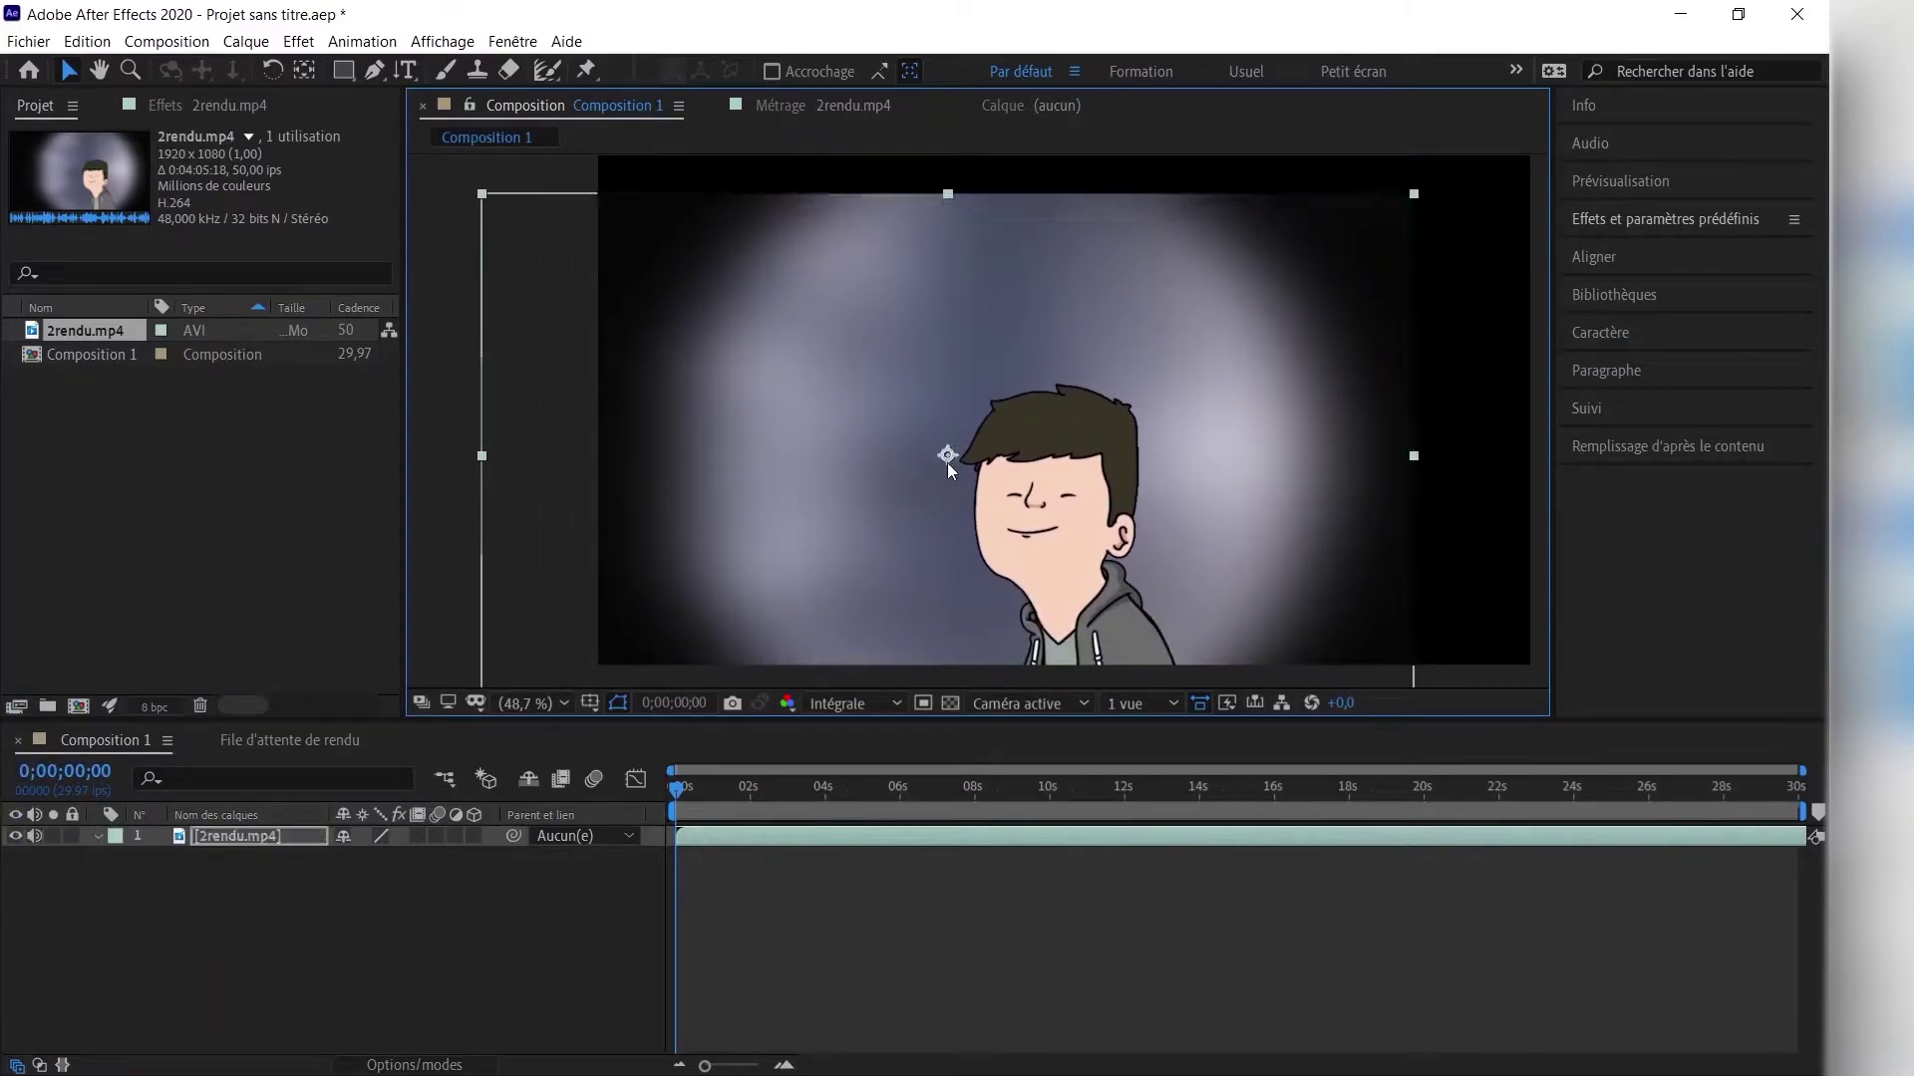
pyautogui.hotkey('ctrl', 'Home')
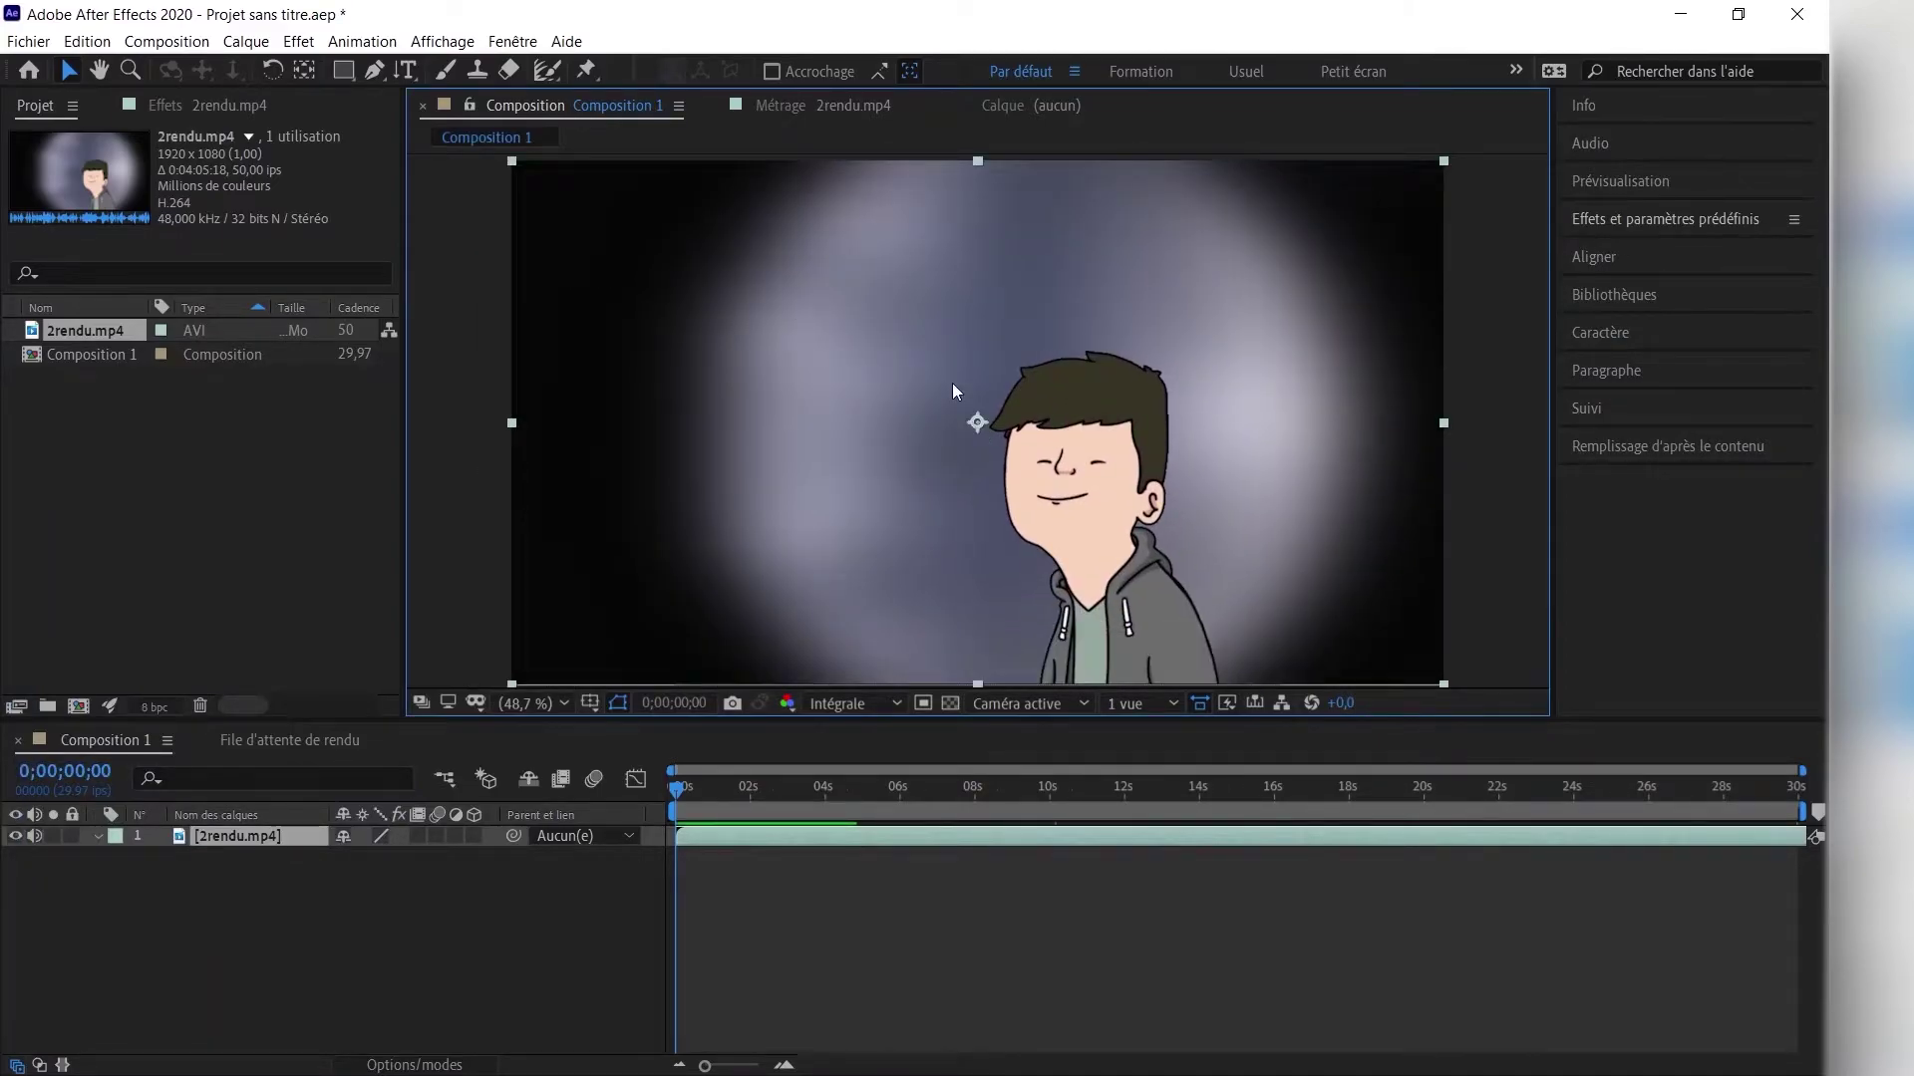
# Magnify the character's face to 1 600 % with the Zoom tool and zoom back out to 100 %.
pyautogui.press('z')
pyautogui.click(1030, 446)
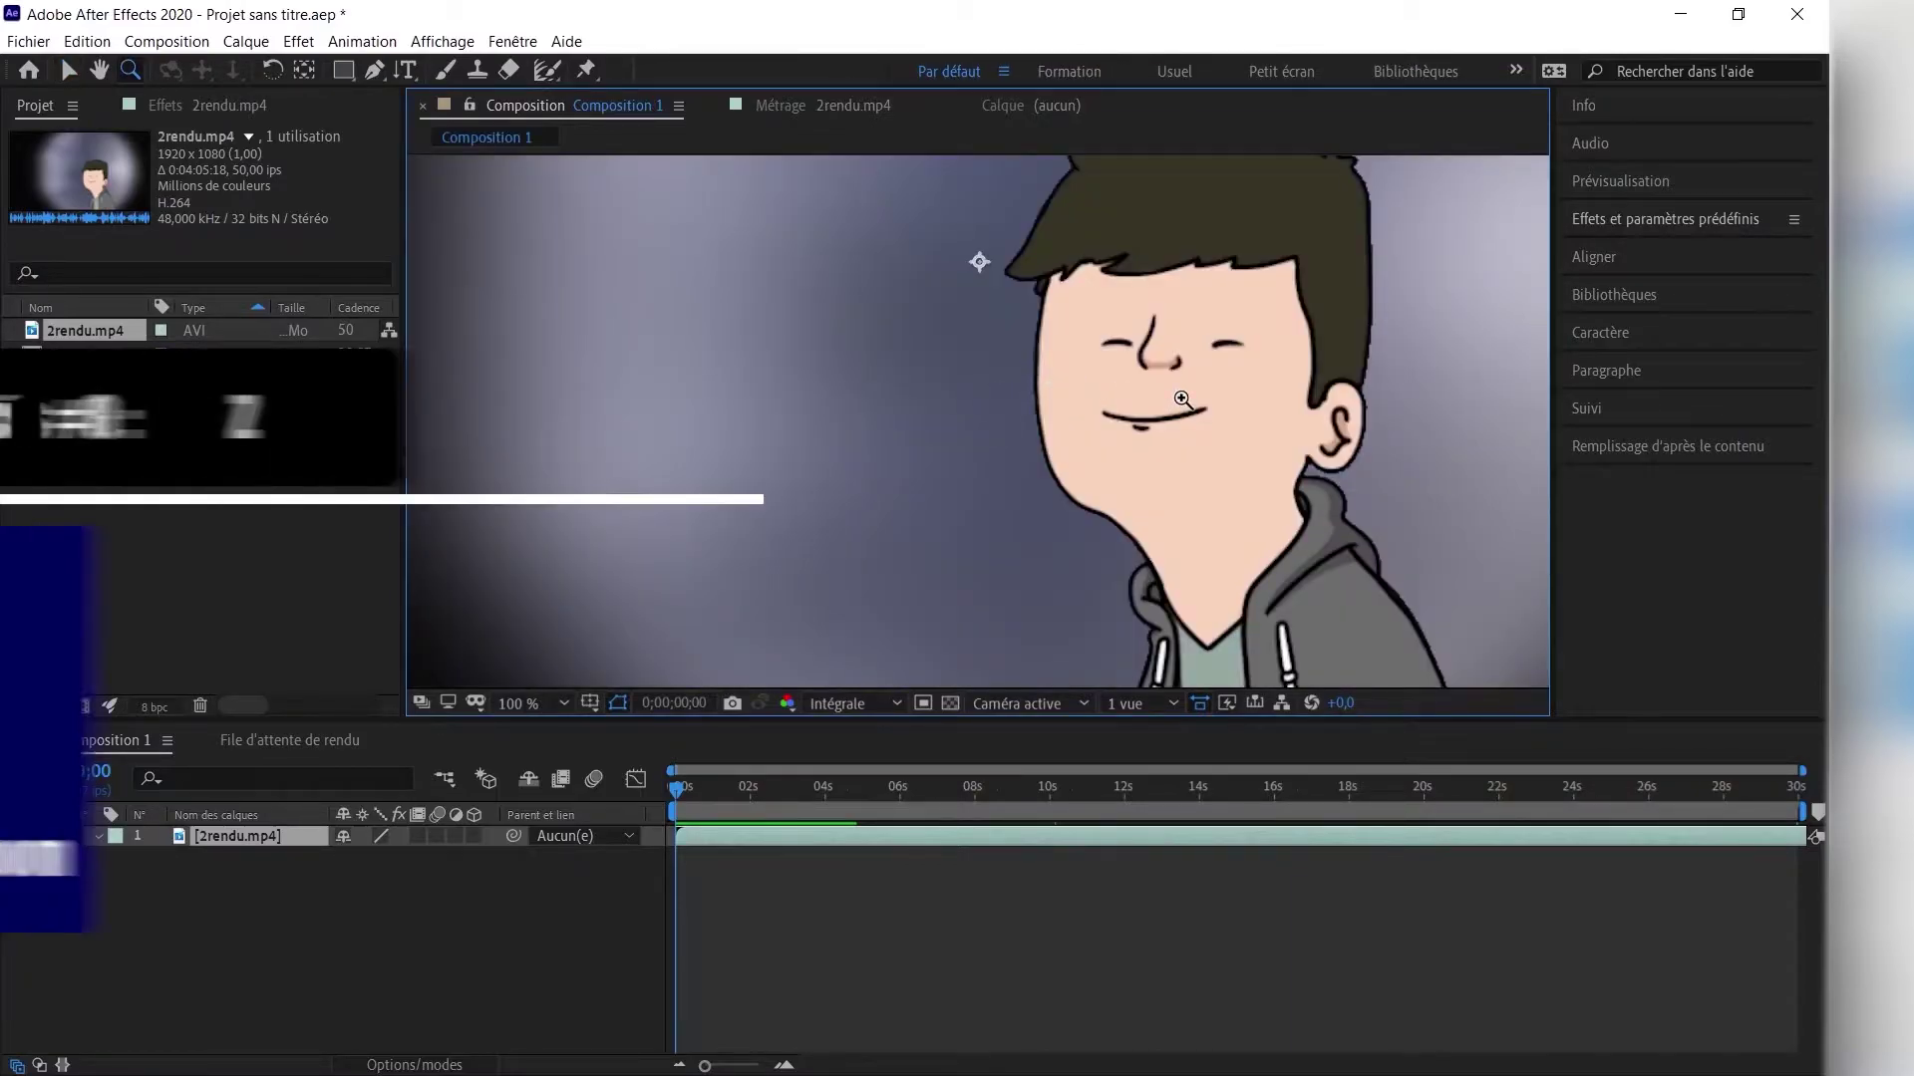
pyautogui.click(1182, 399)
pyautogui.click(1159, 343)
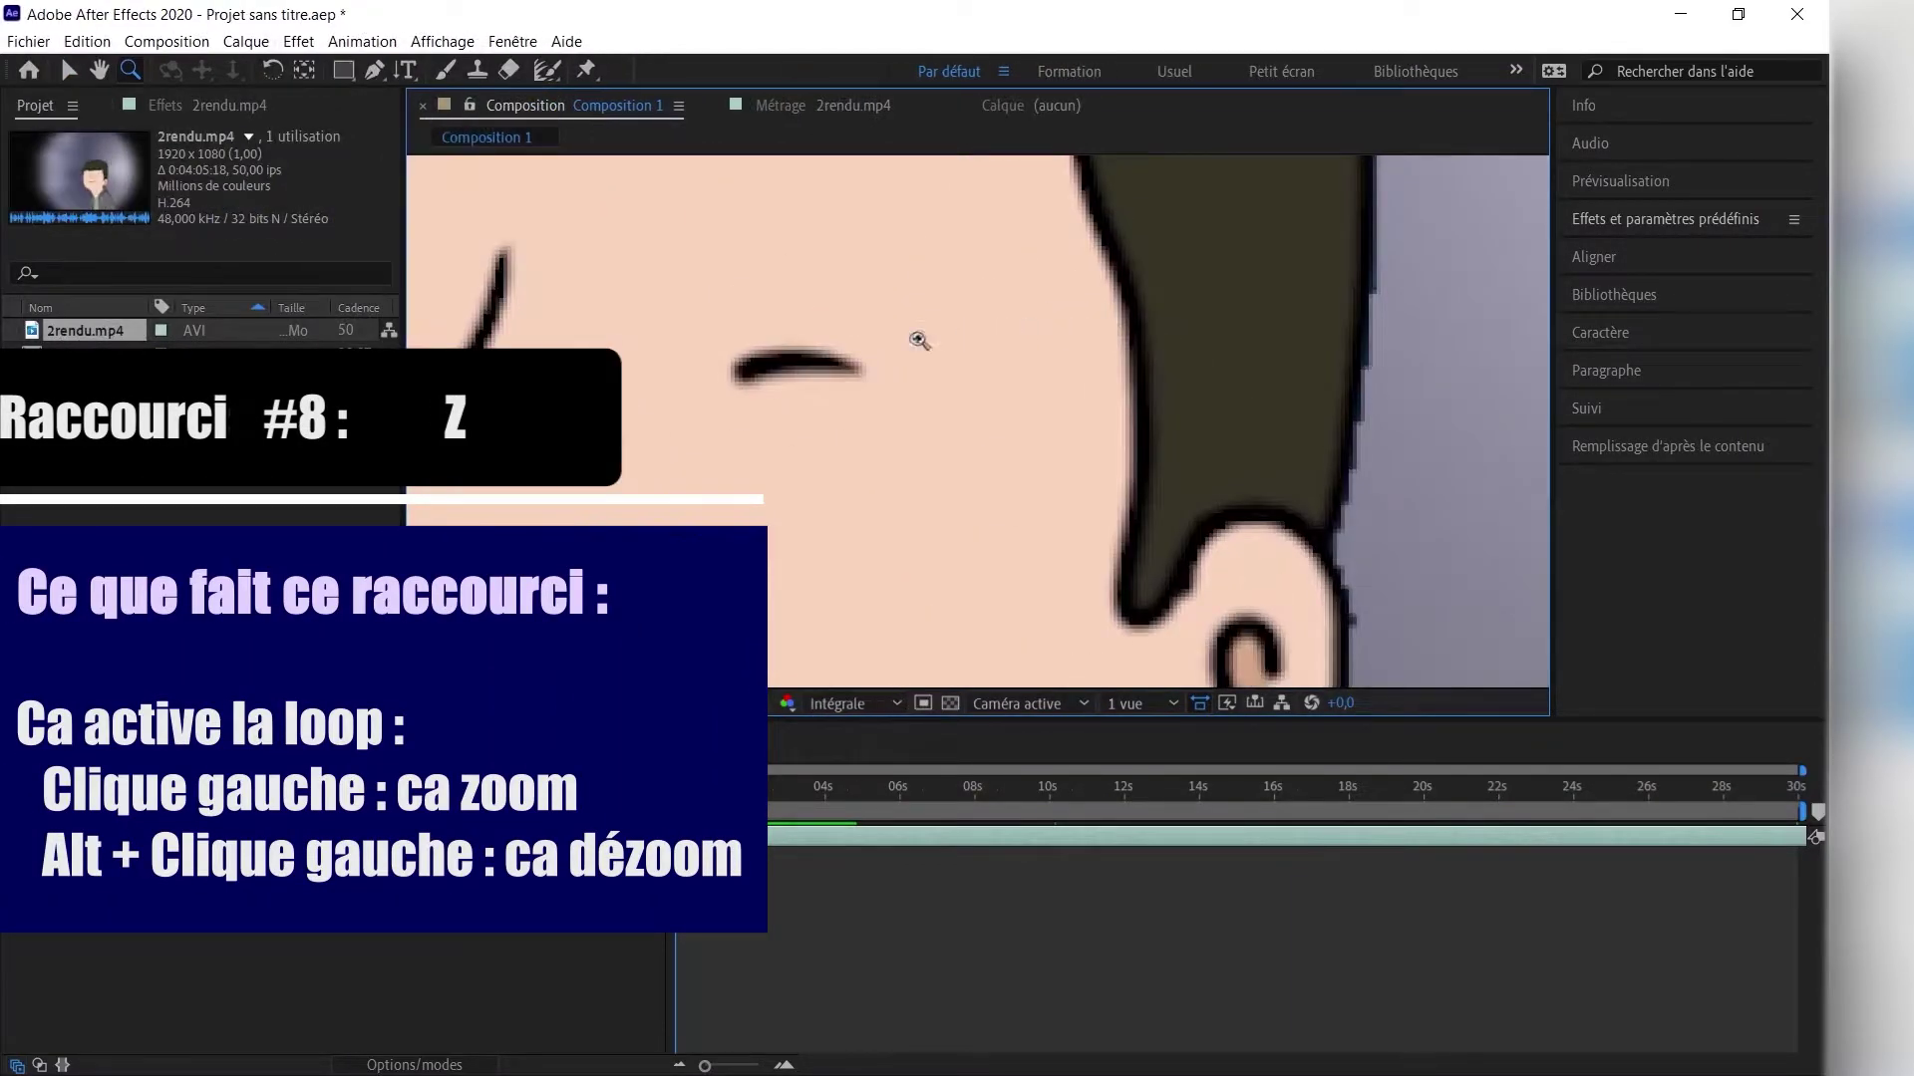
pyautogui.click(770, 396)
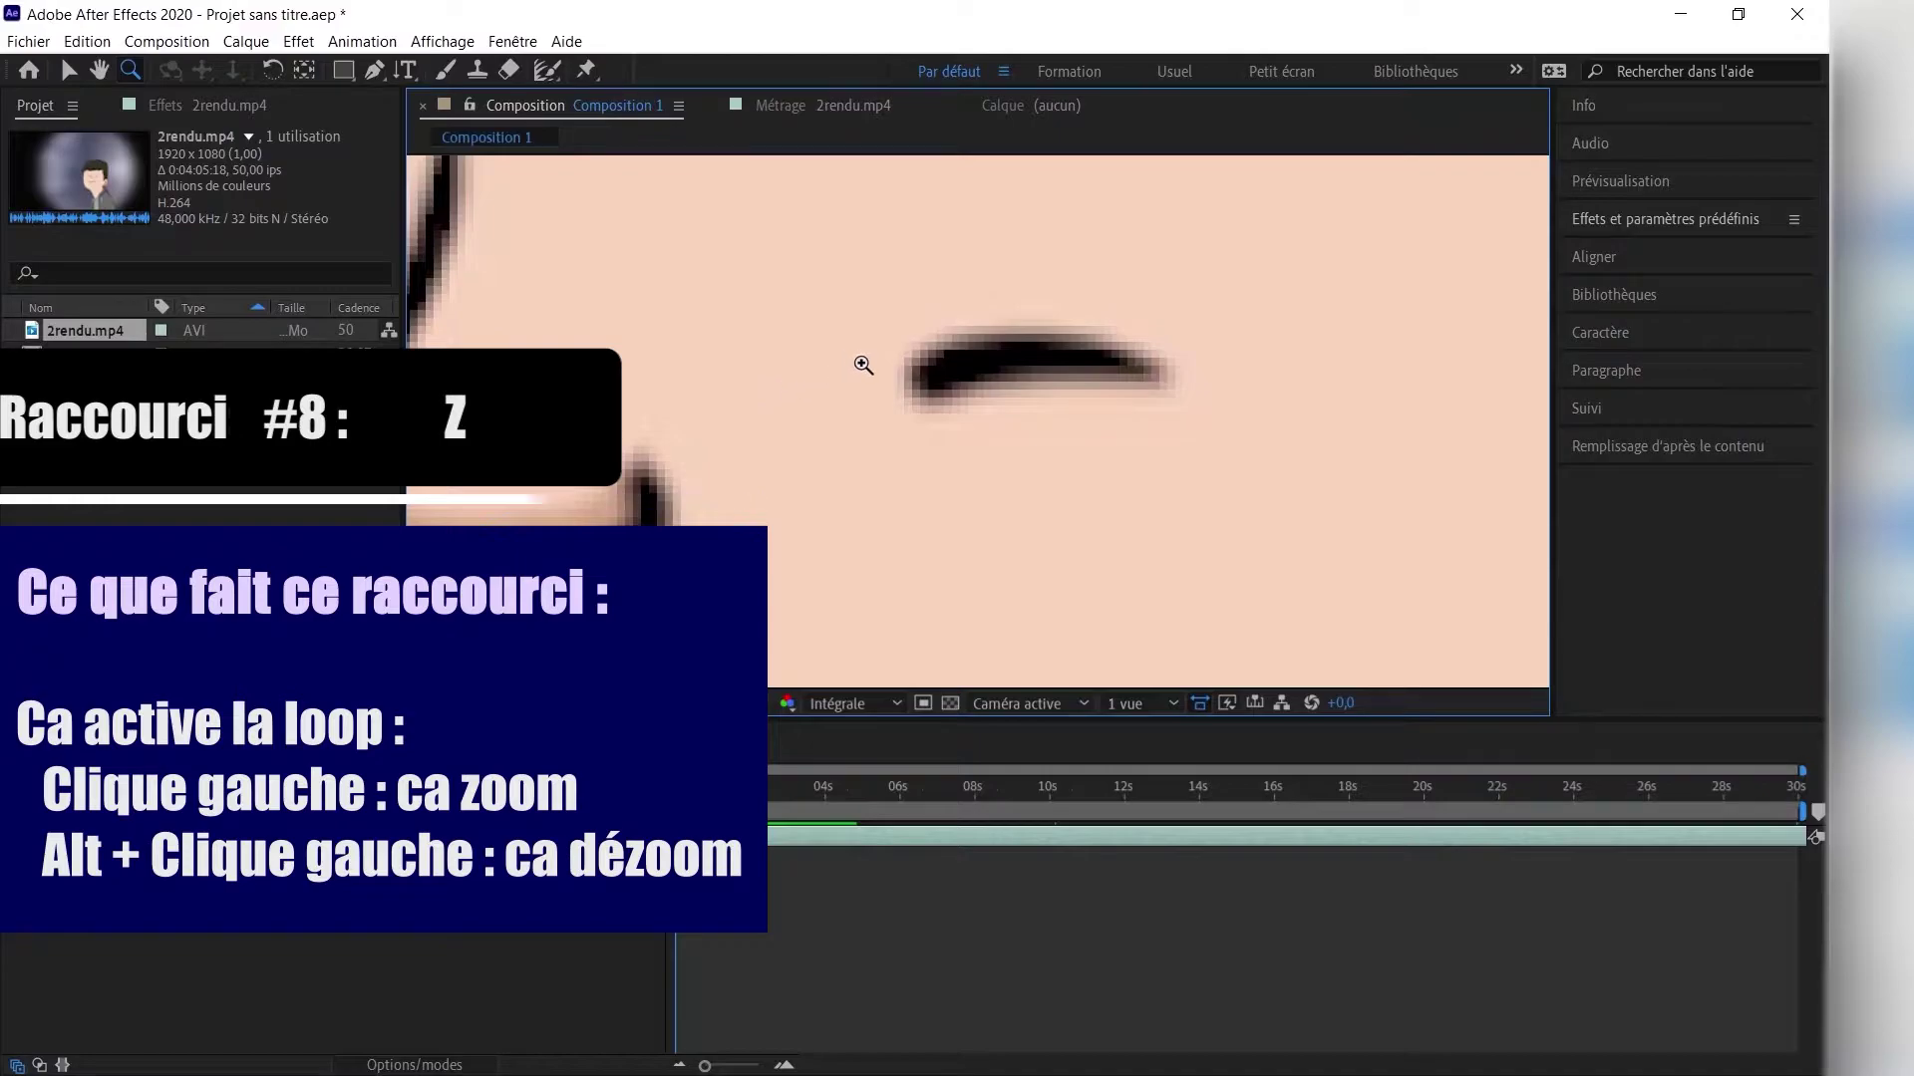
pyautogui.click(862, 367)
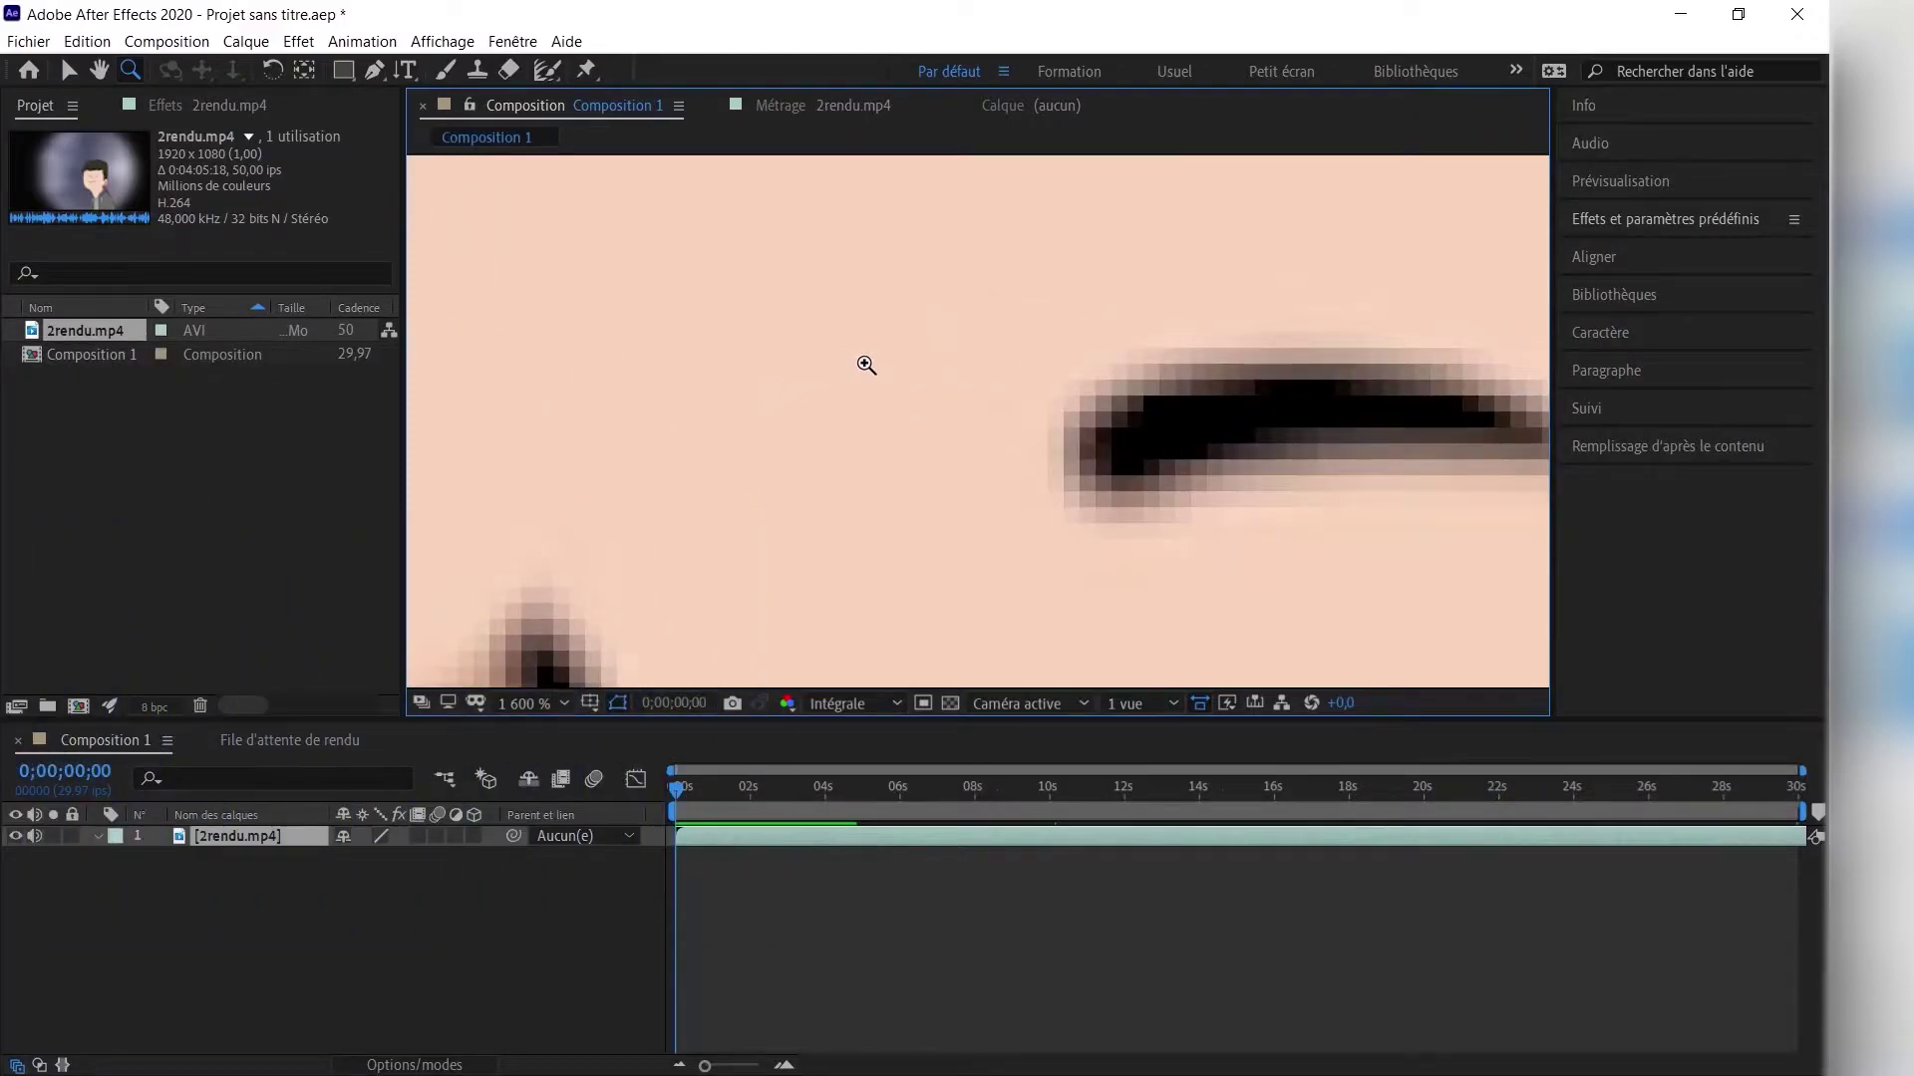
pyautogui.keyDown('alt'); pyautogui.click(865, 364); pyautogui.keyUp('alt')
pyautogui.keyDown('alt'); pyautogui.click(865, 365); pyautogui.keyUp('alt')
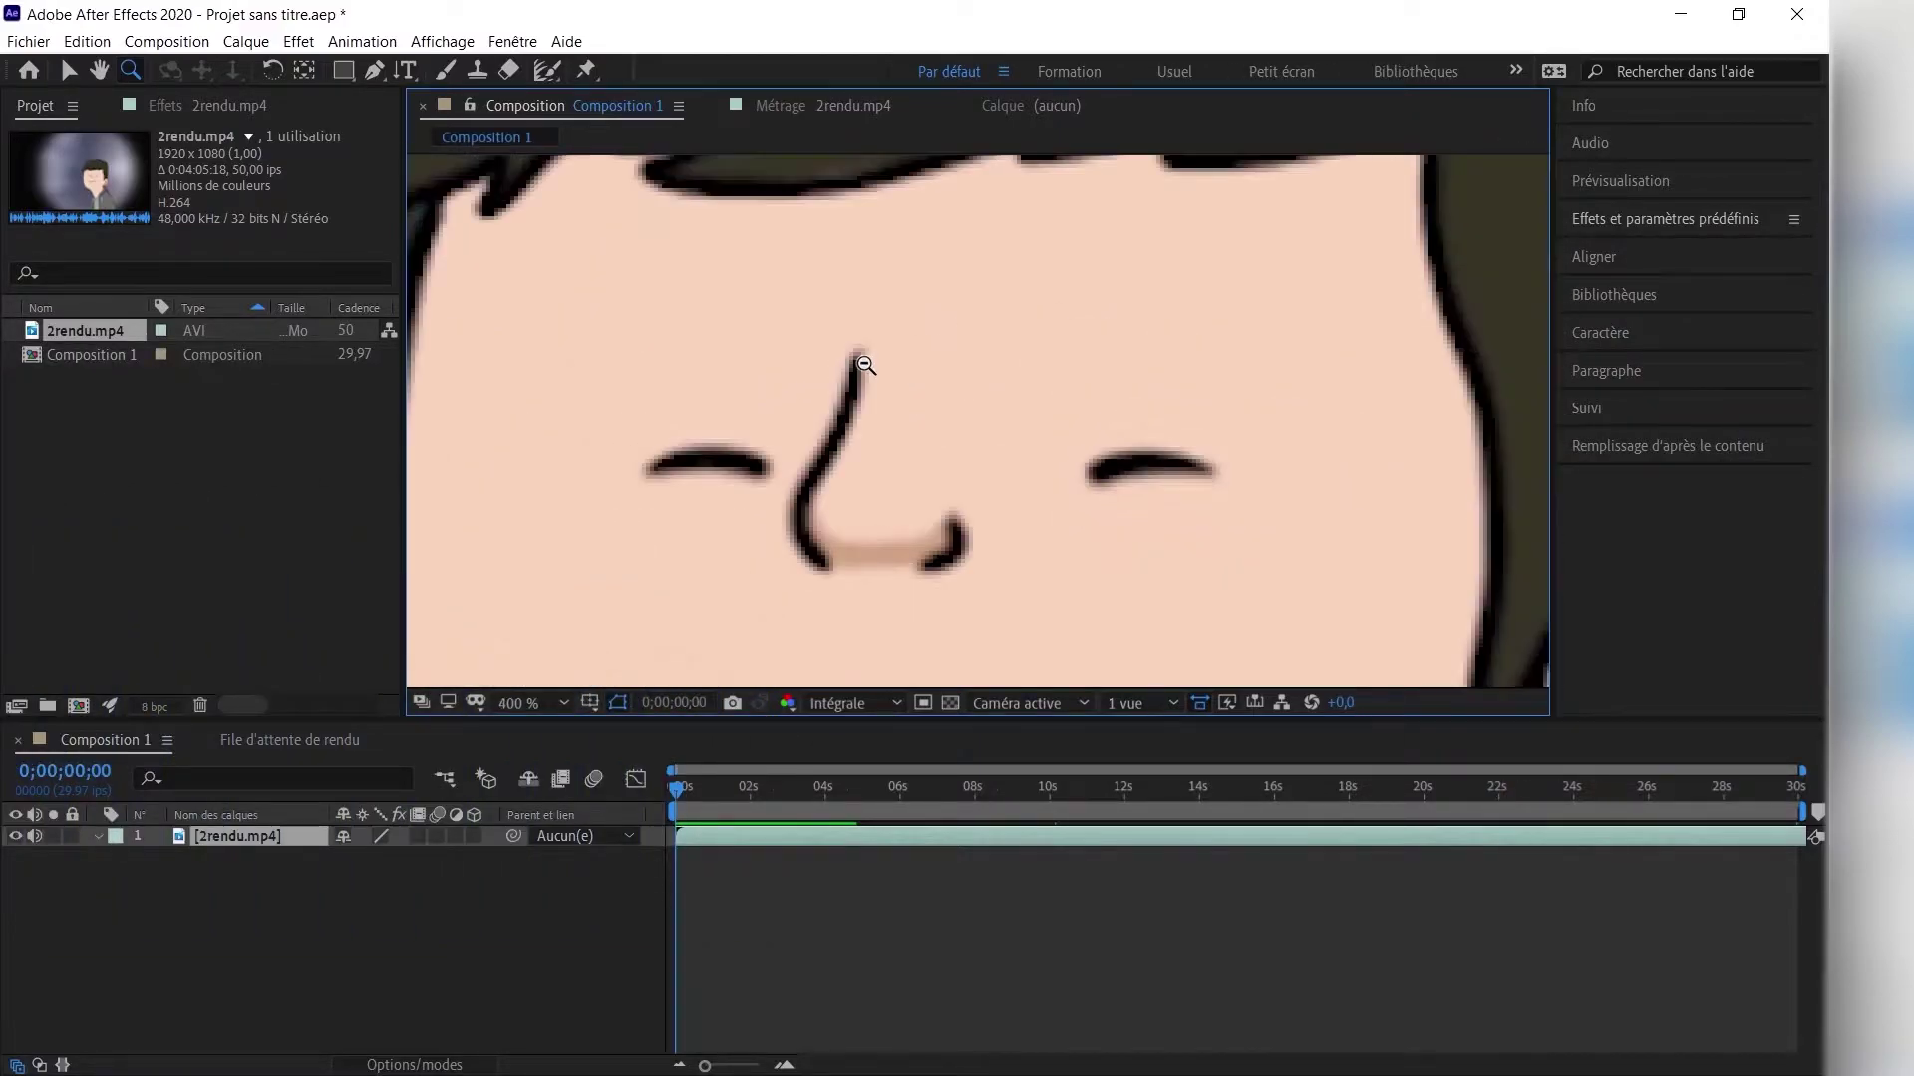
pyautogui.keyDown('alt'); pyautogui.click(865, 365); pyautogui.keyUp('alt')
pyautogui.keyDown('alt'); pyautogui.click(865, 364); pyautogui.keyUp('alt')
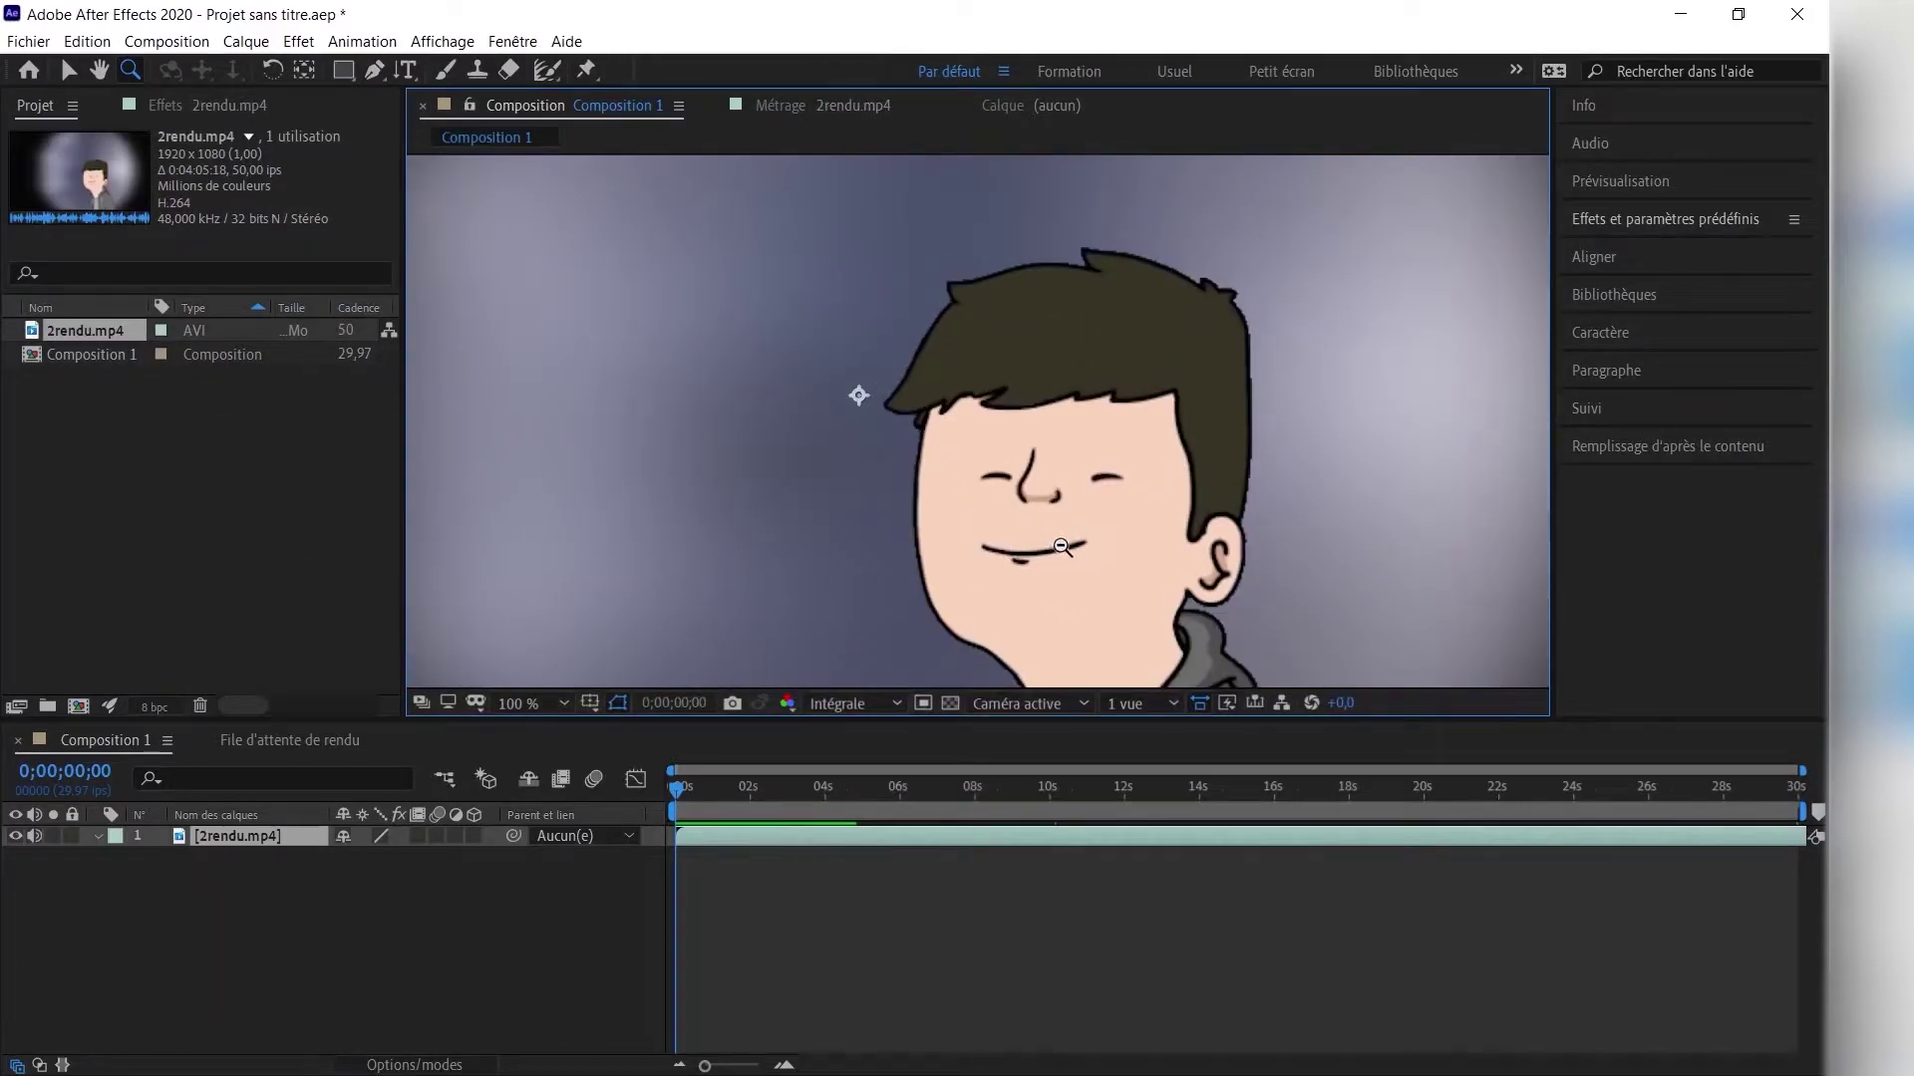
# Magnify the character's nose to 400 %, and return to a view that fits the whole composition.
pyautogui.click(1071, 546)
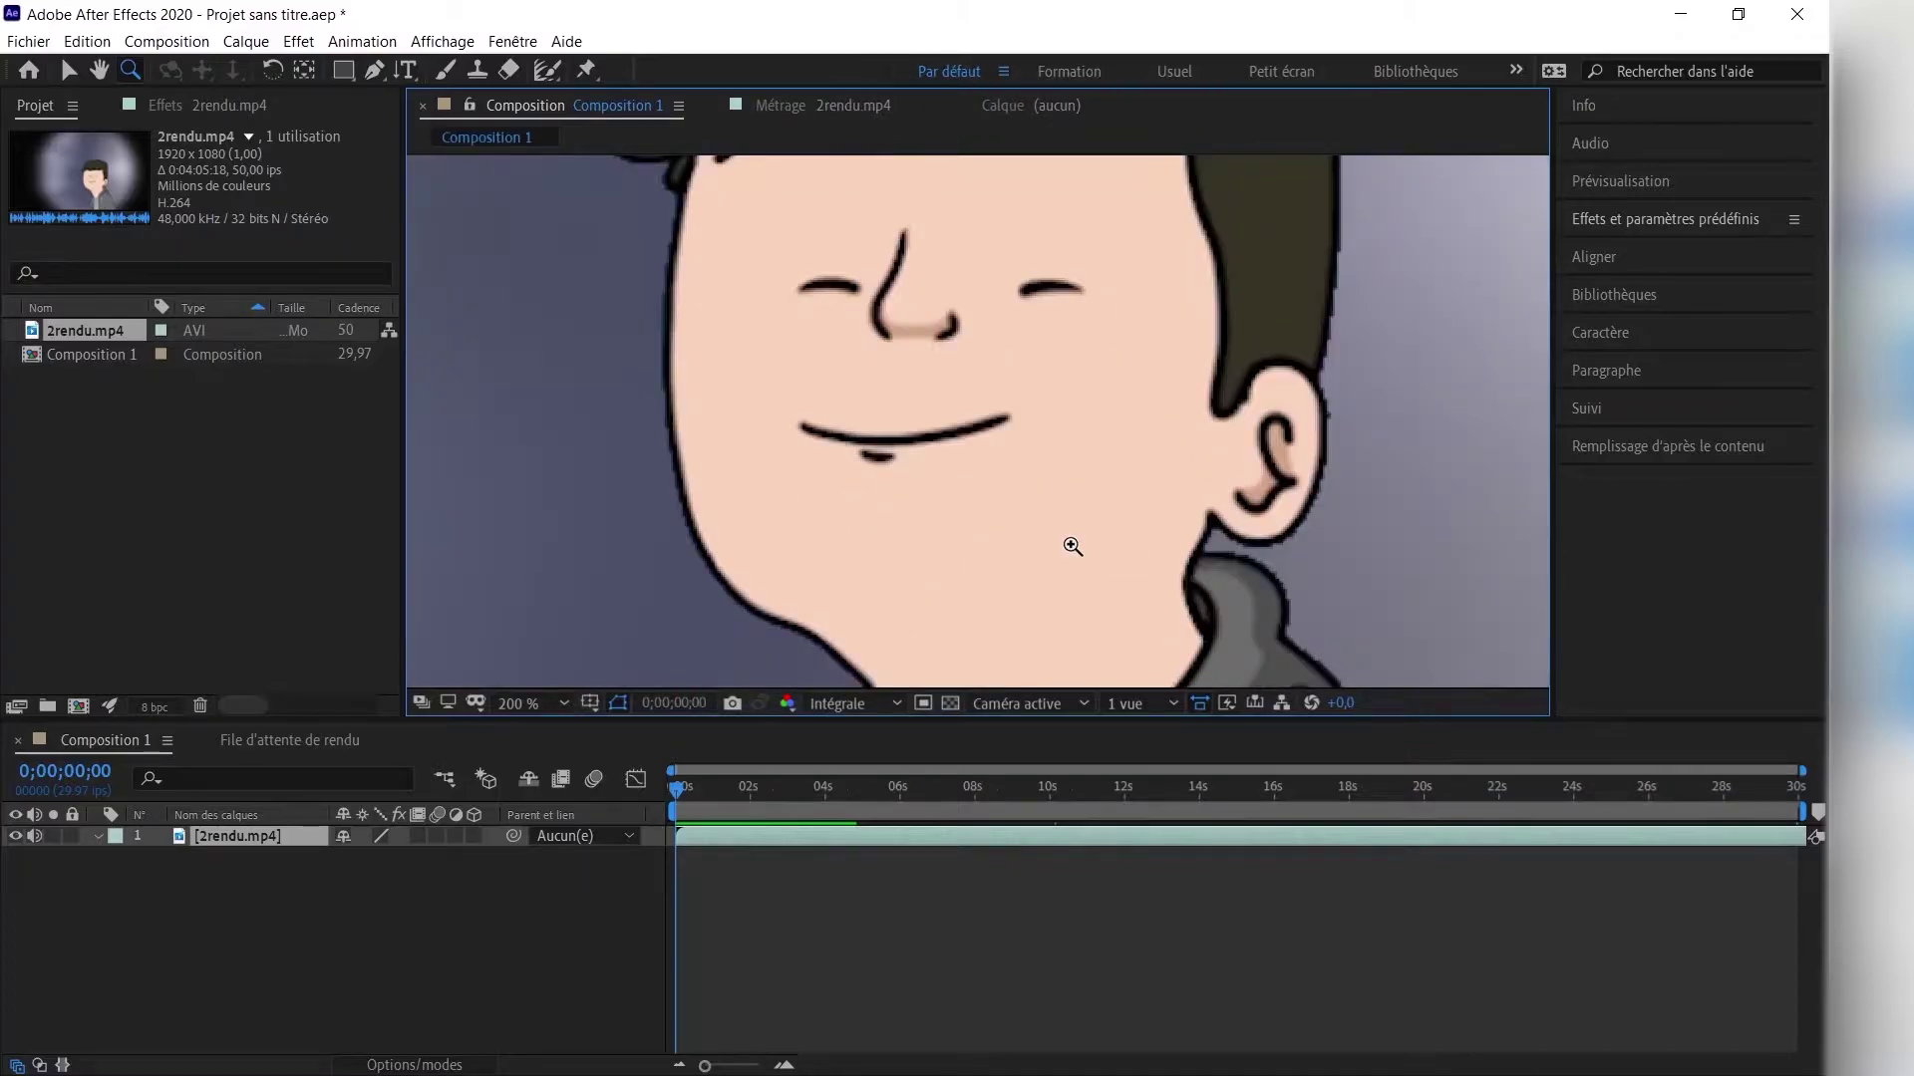
pyautogui.click(909, 312)
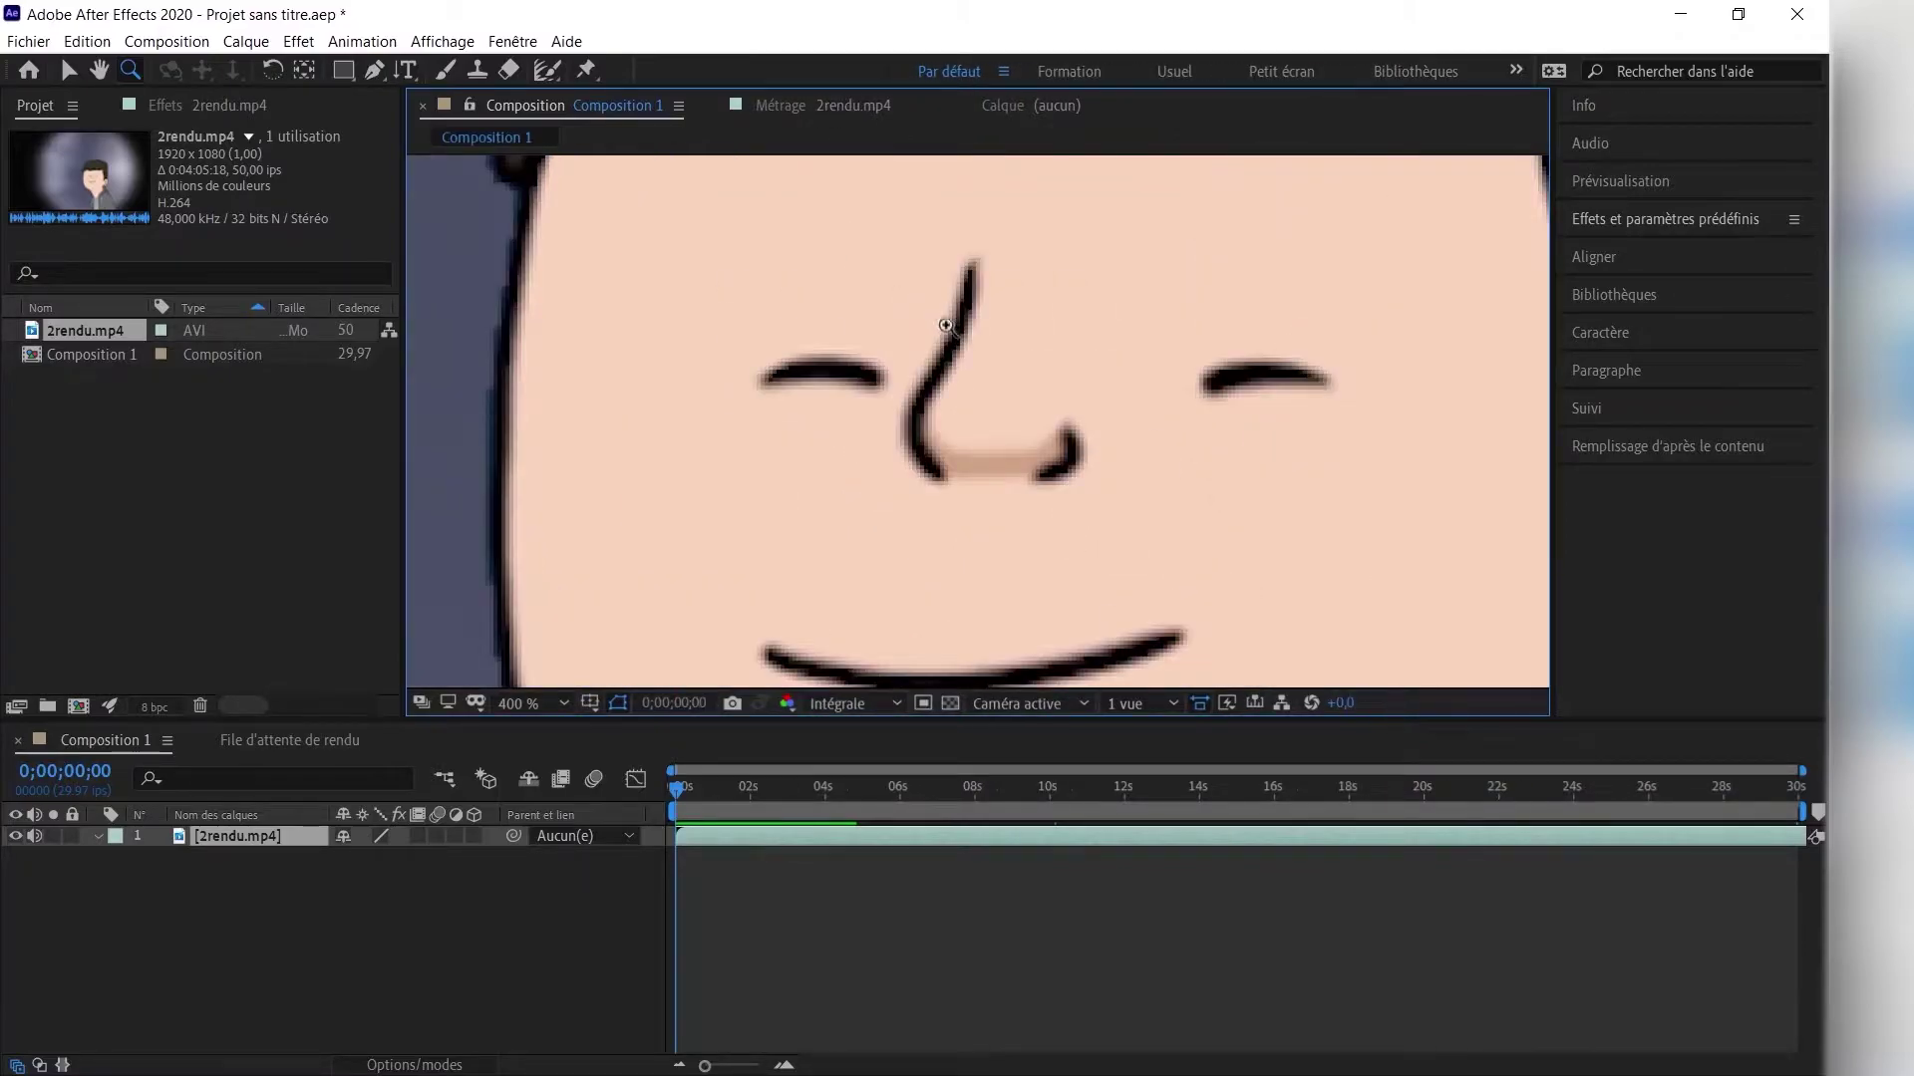
pyautogui.keyDown('alt'); pyautogui.click(942, 436); pyautogui.keyUp('alt')
pyautogui.keyDown('alt'); pyautogui.click(942, 444); pyautogui.keyUp('alt')
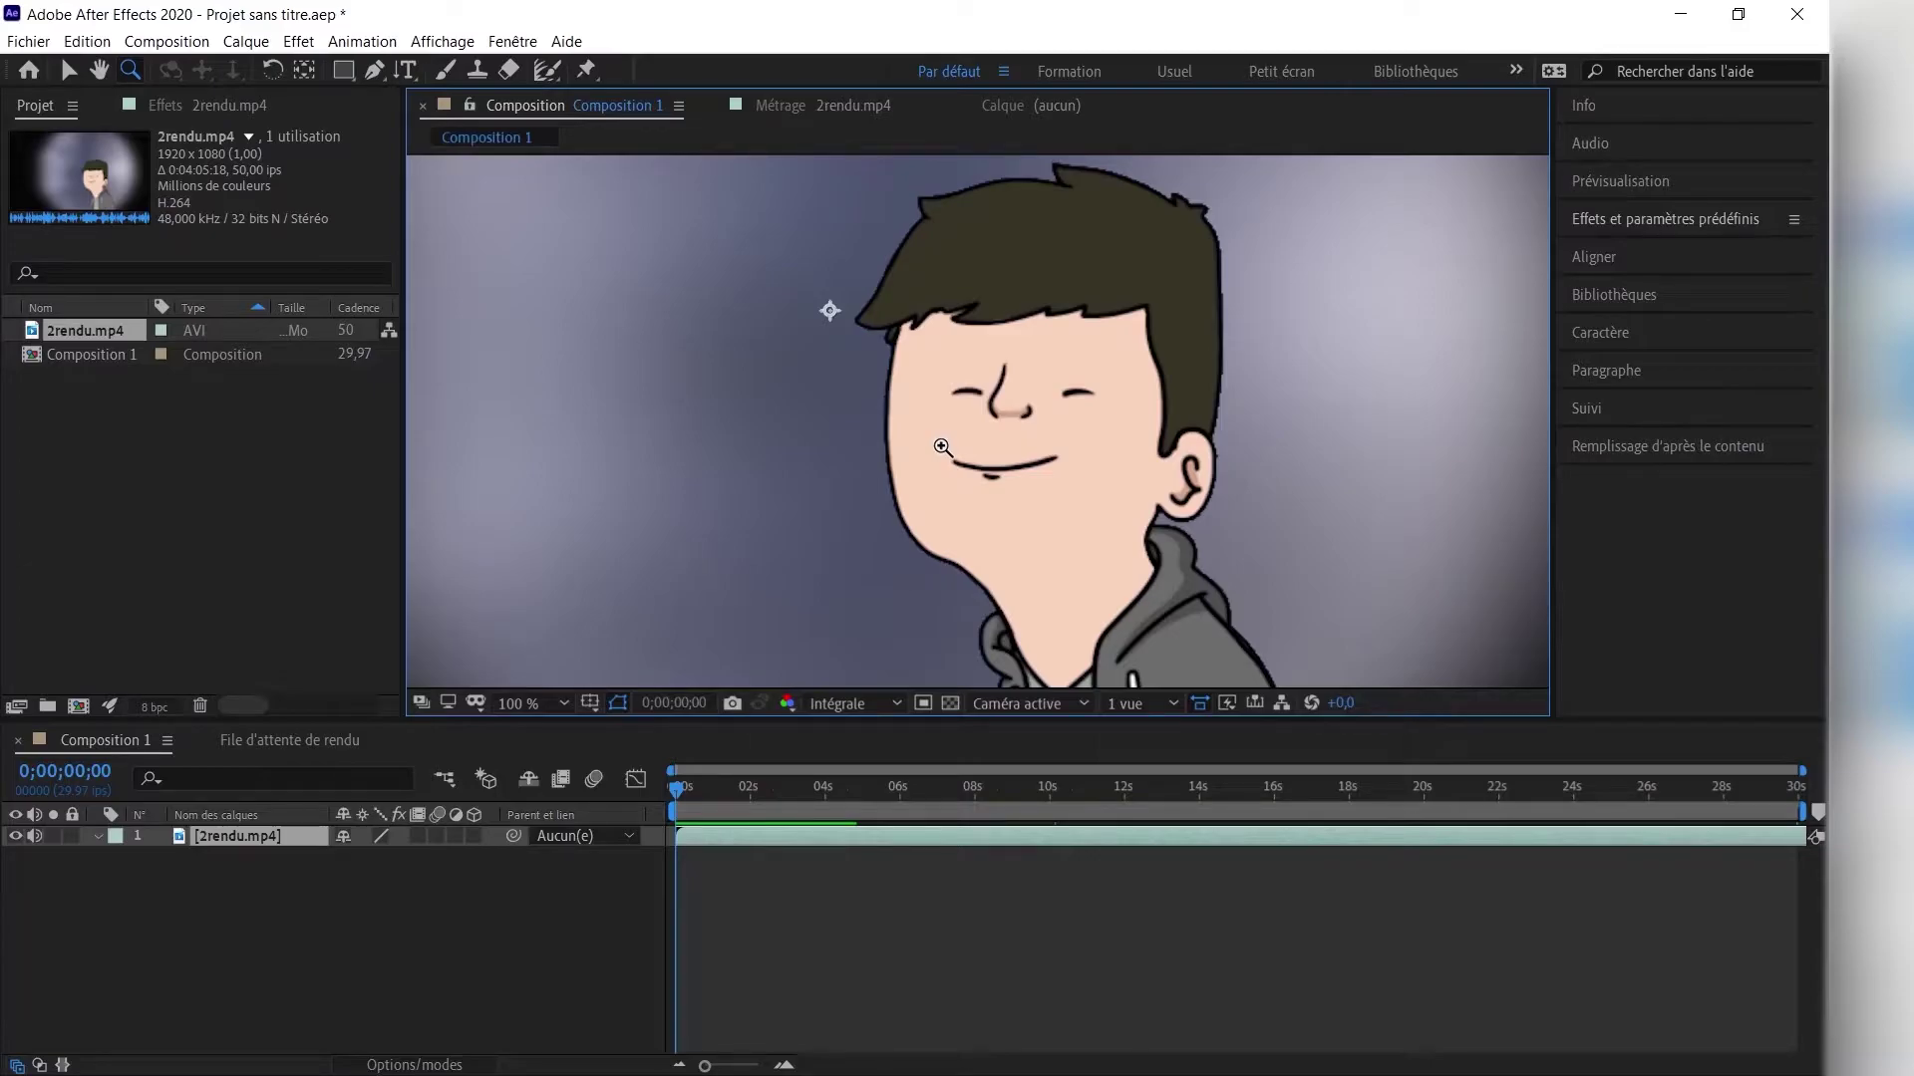
pyautogui.hotkey('shift', '/')
# Play and pause the composition preview, and deselect the layer with the Selection tool active.
pyautogui.press('space')
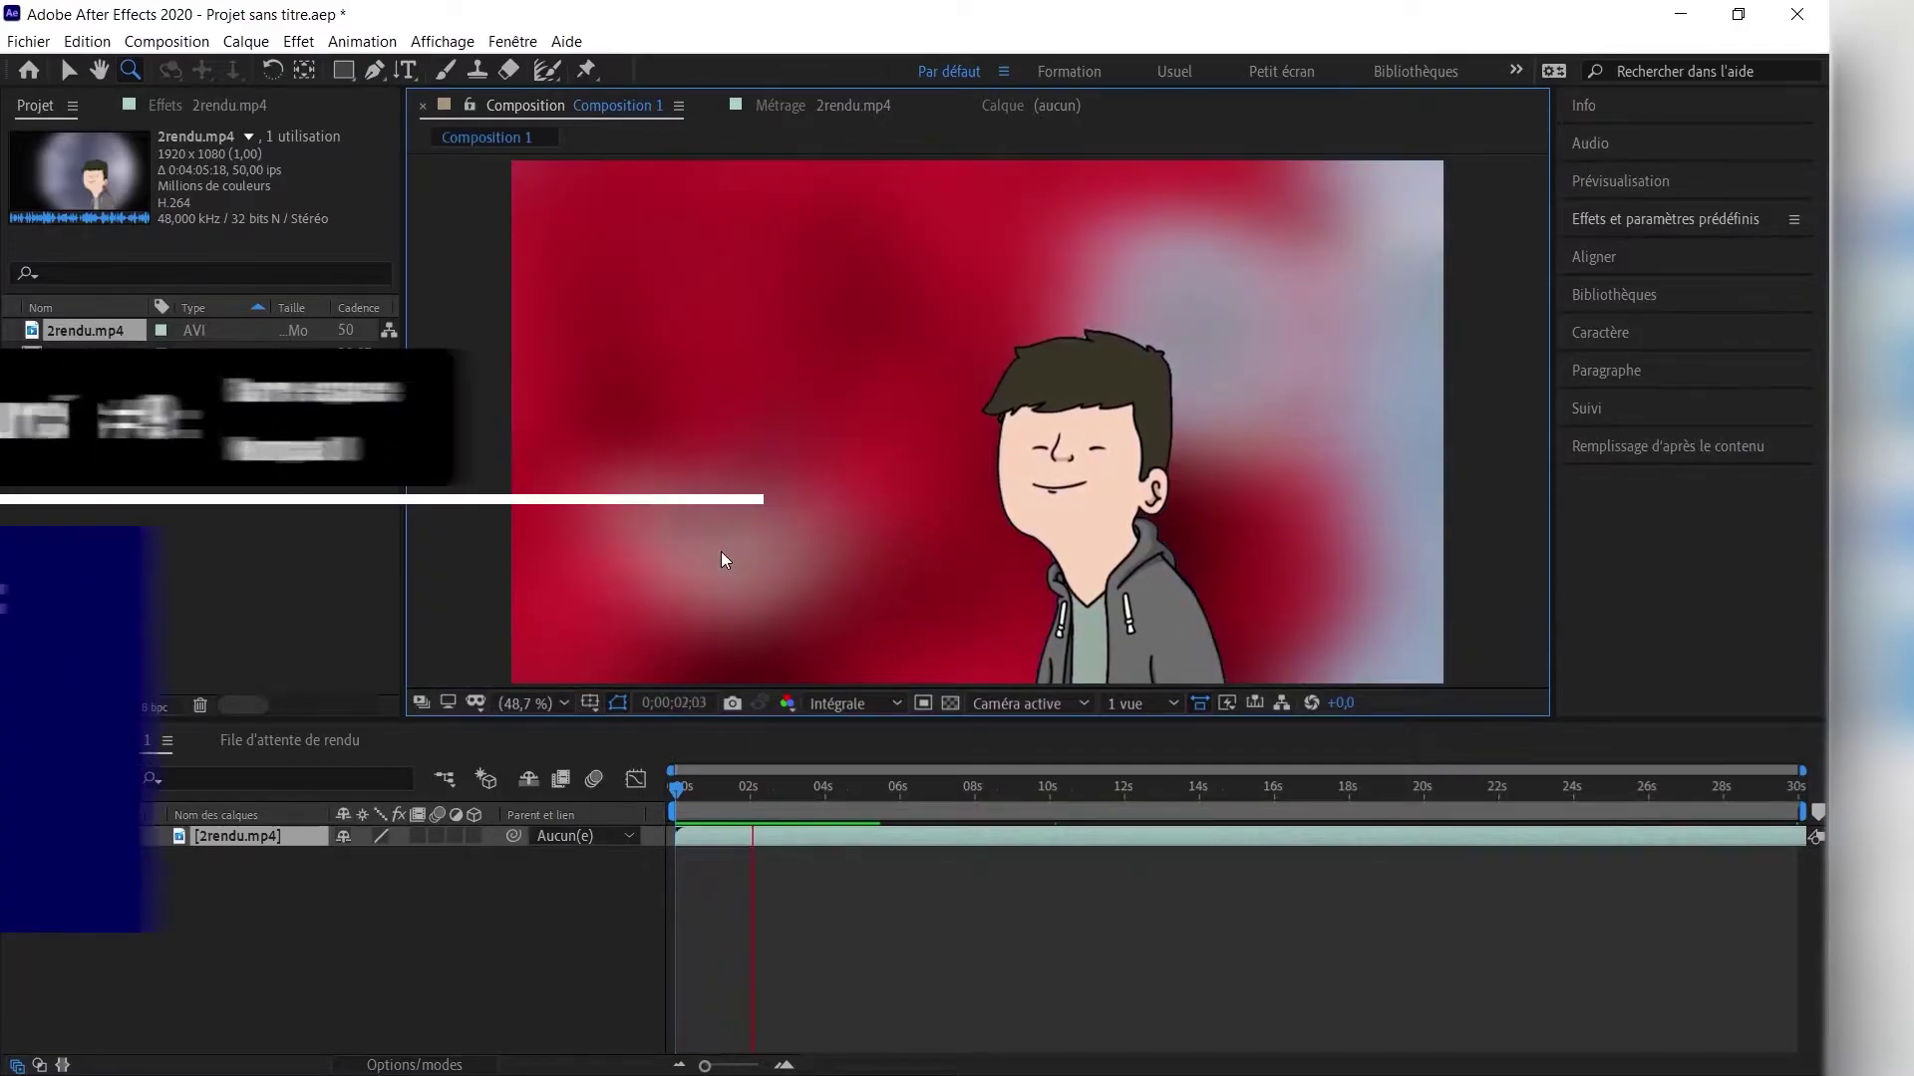
pyautogui.press('space')
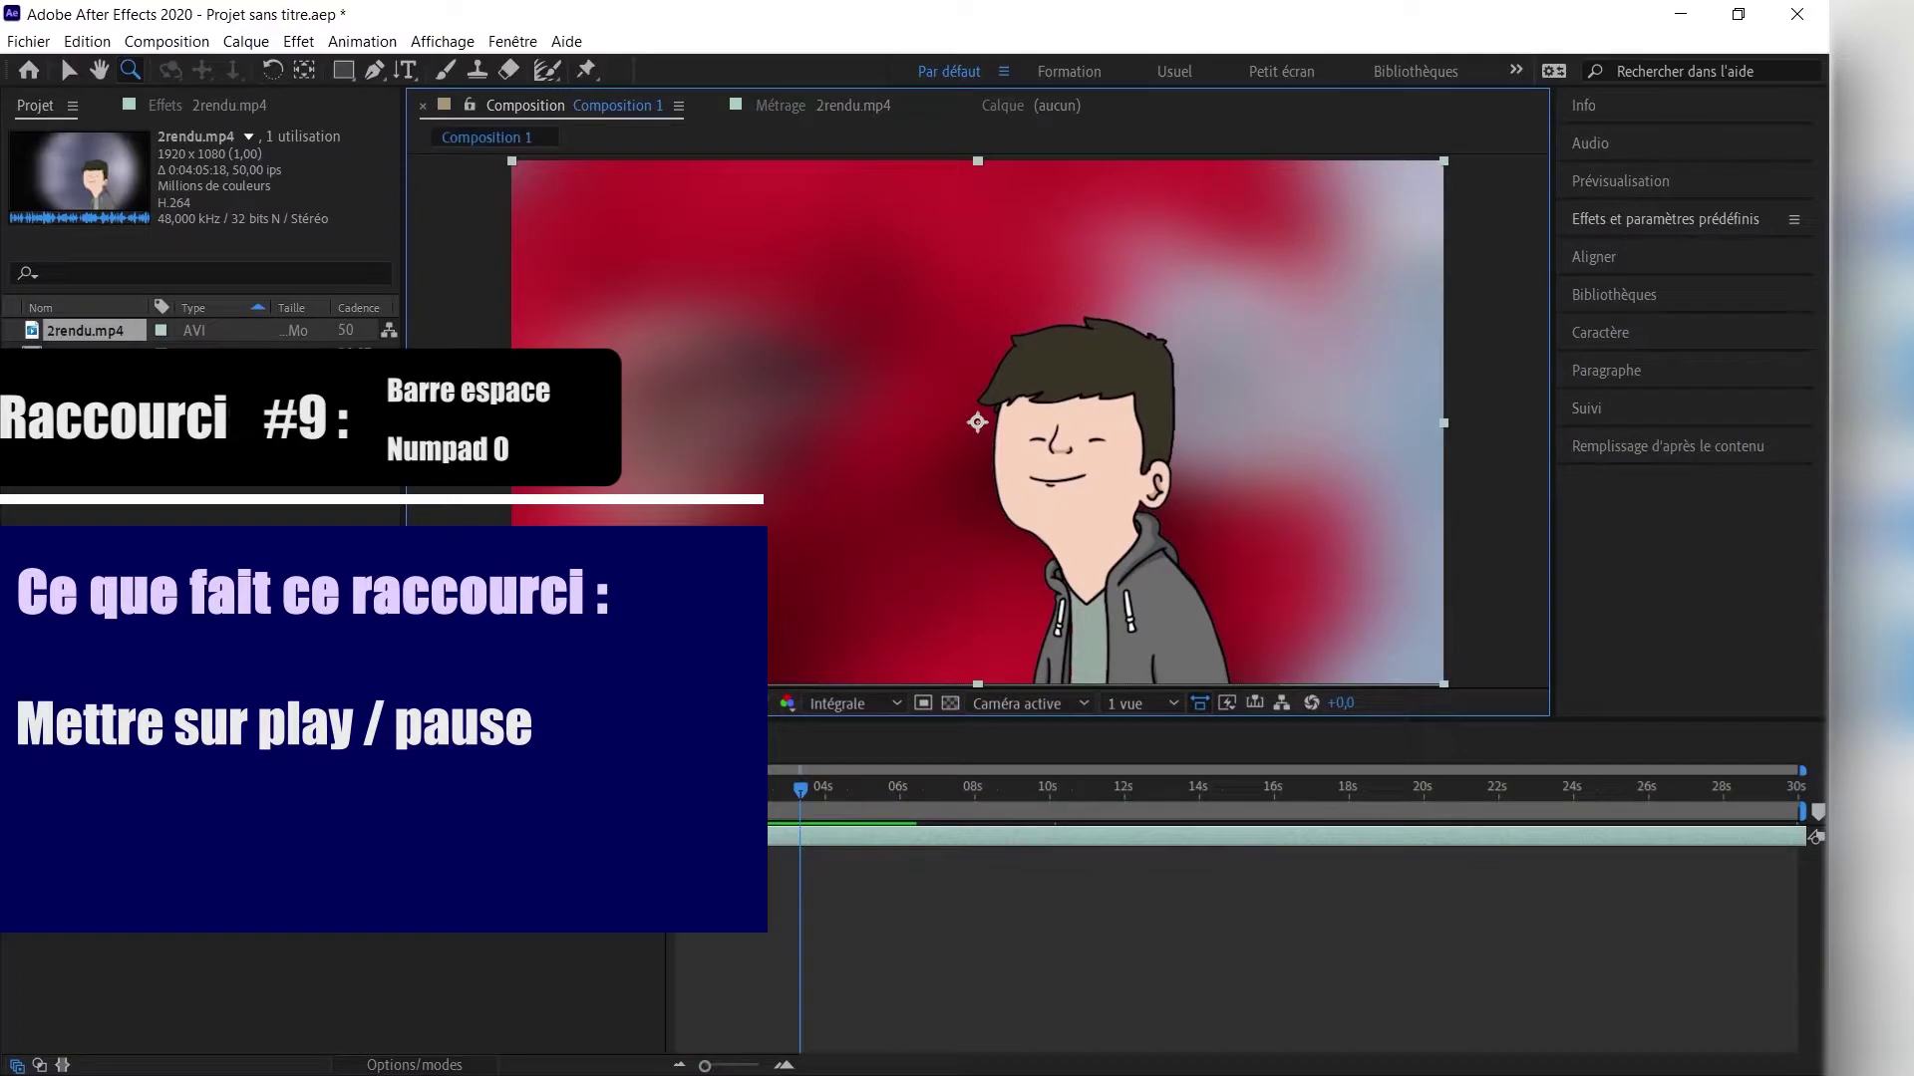
pyautogui.press('v')
pyautogui.press('Home')
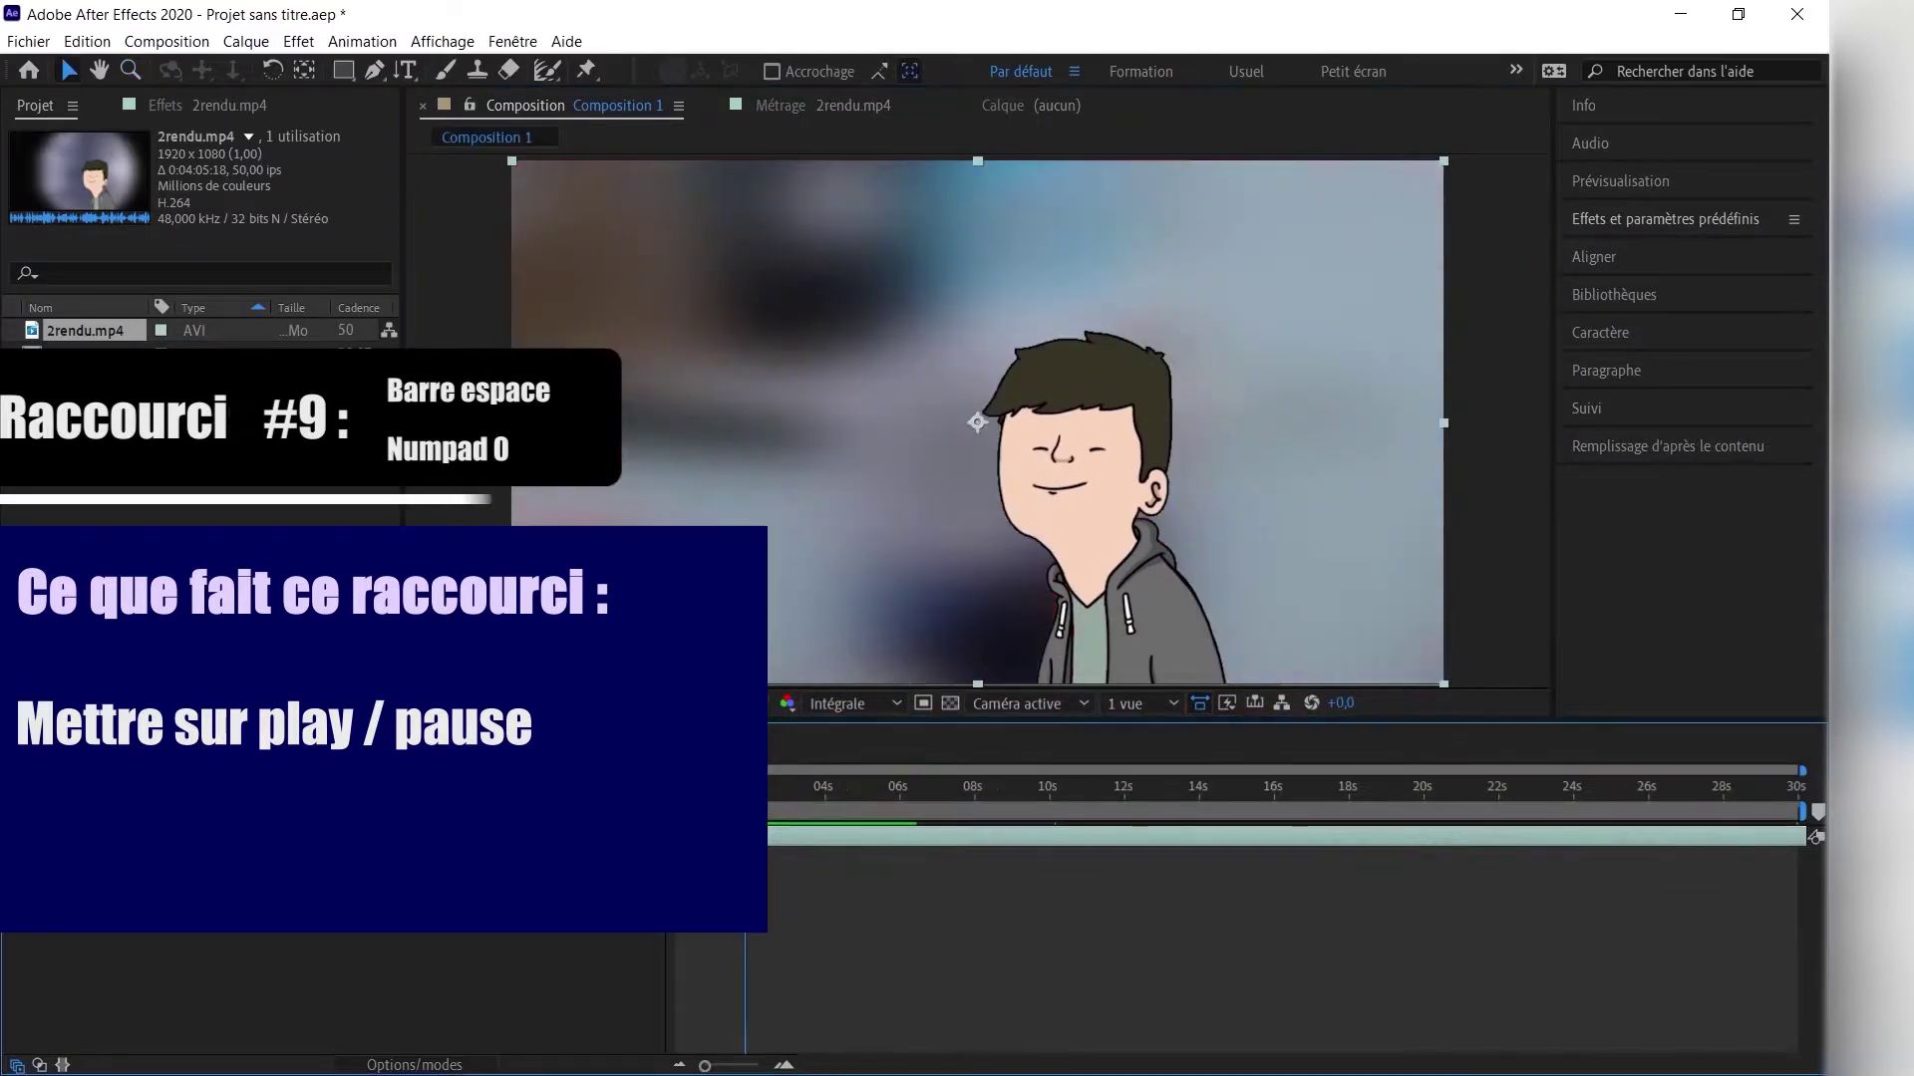
pyautogui.hotkey('ctrl', 'shift', 'a')
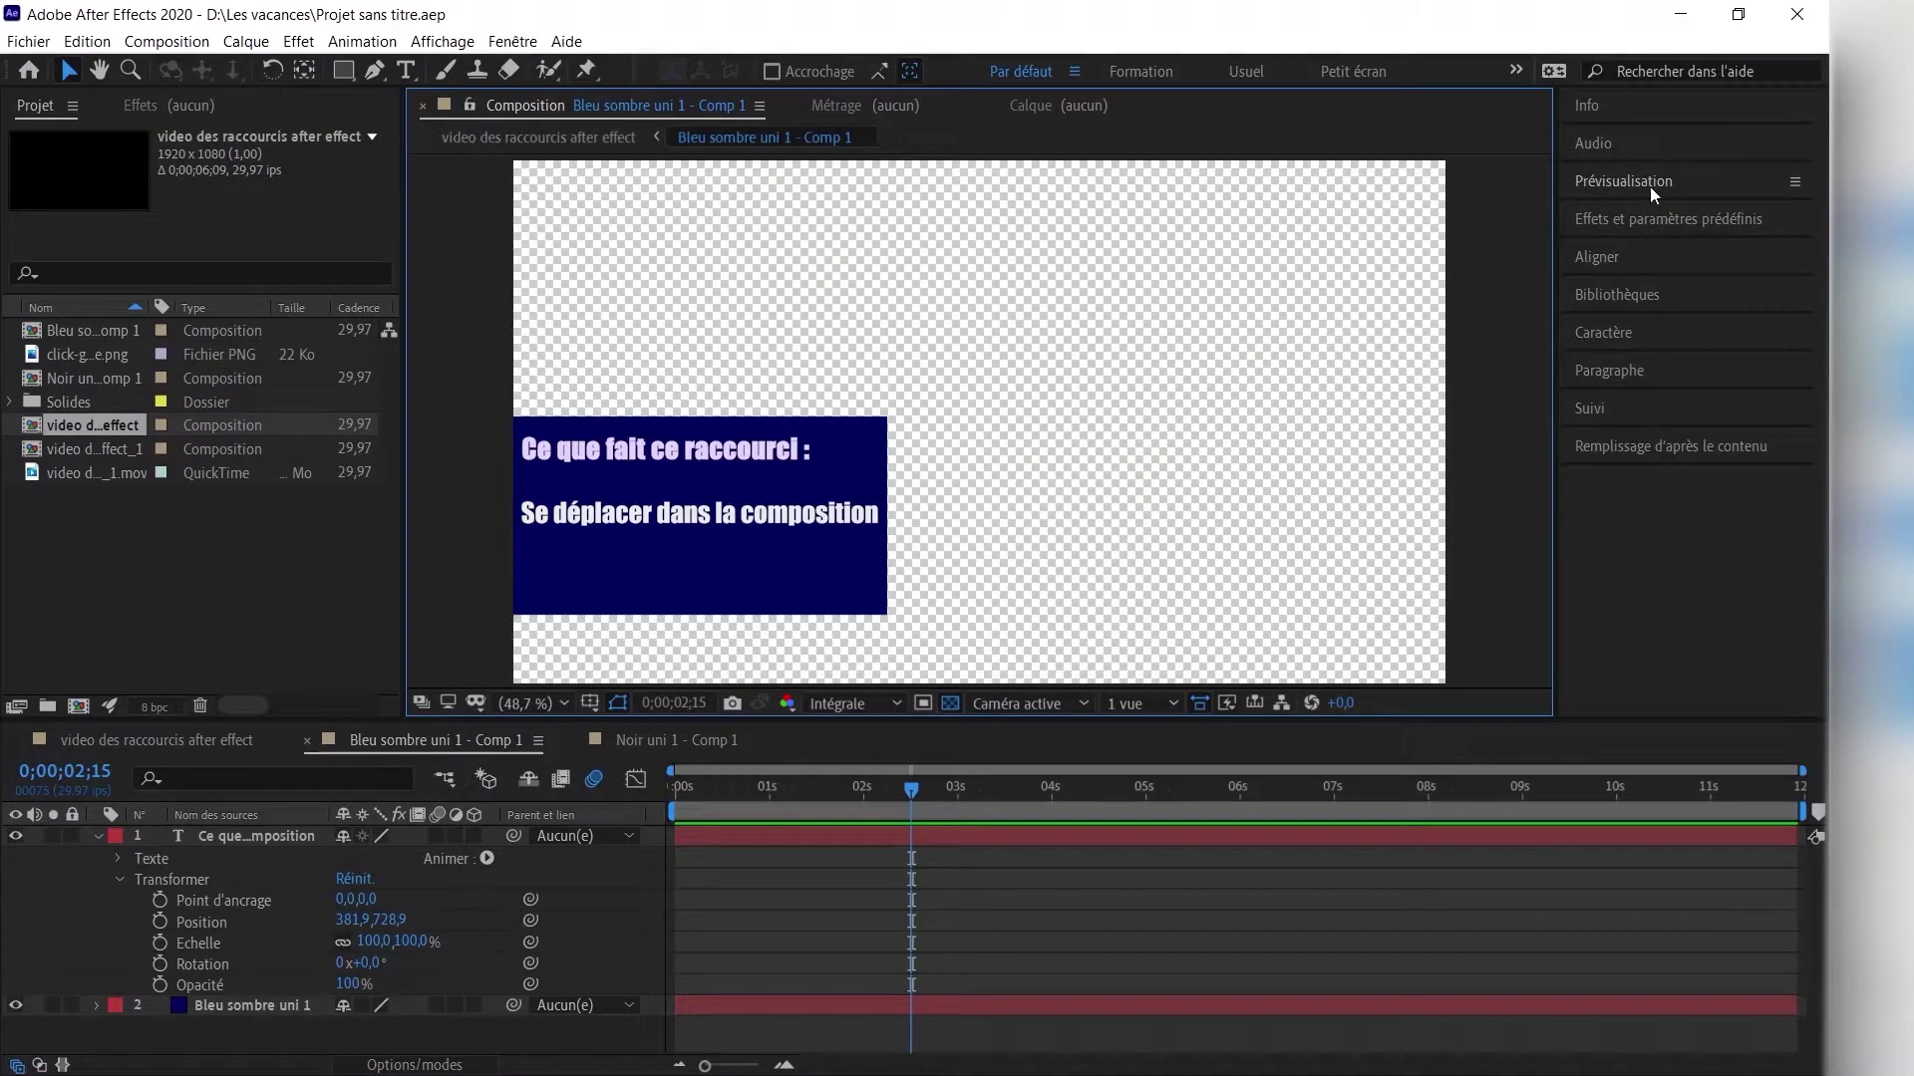
pyautogui.click(1649, 188)
pyautogui.click(1601, 275)
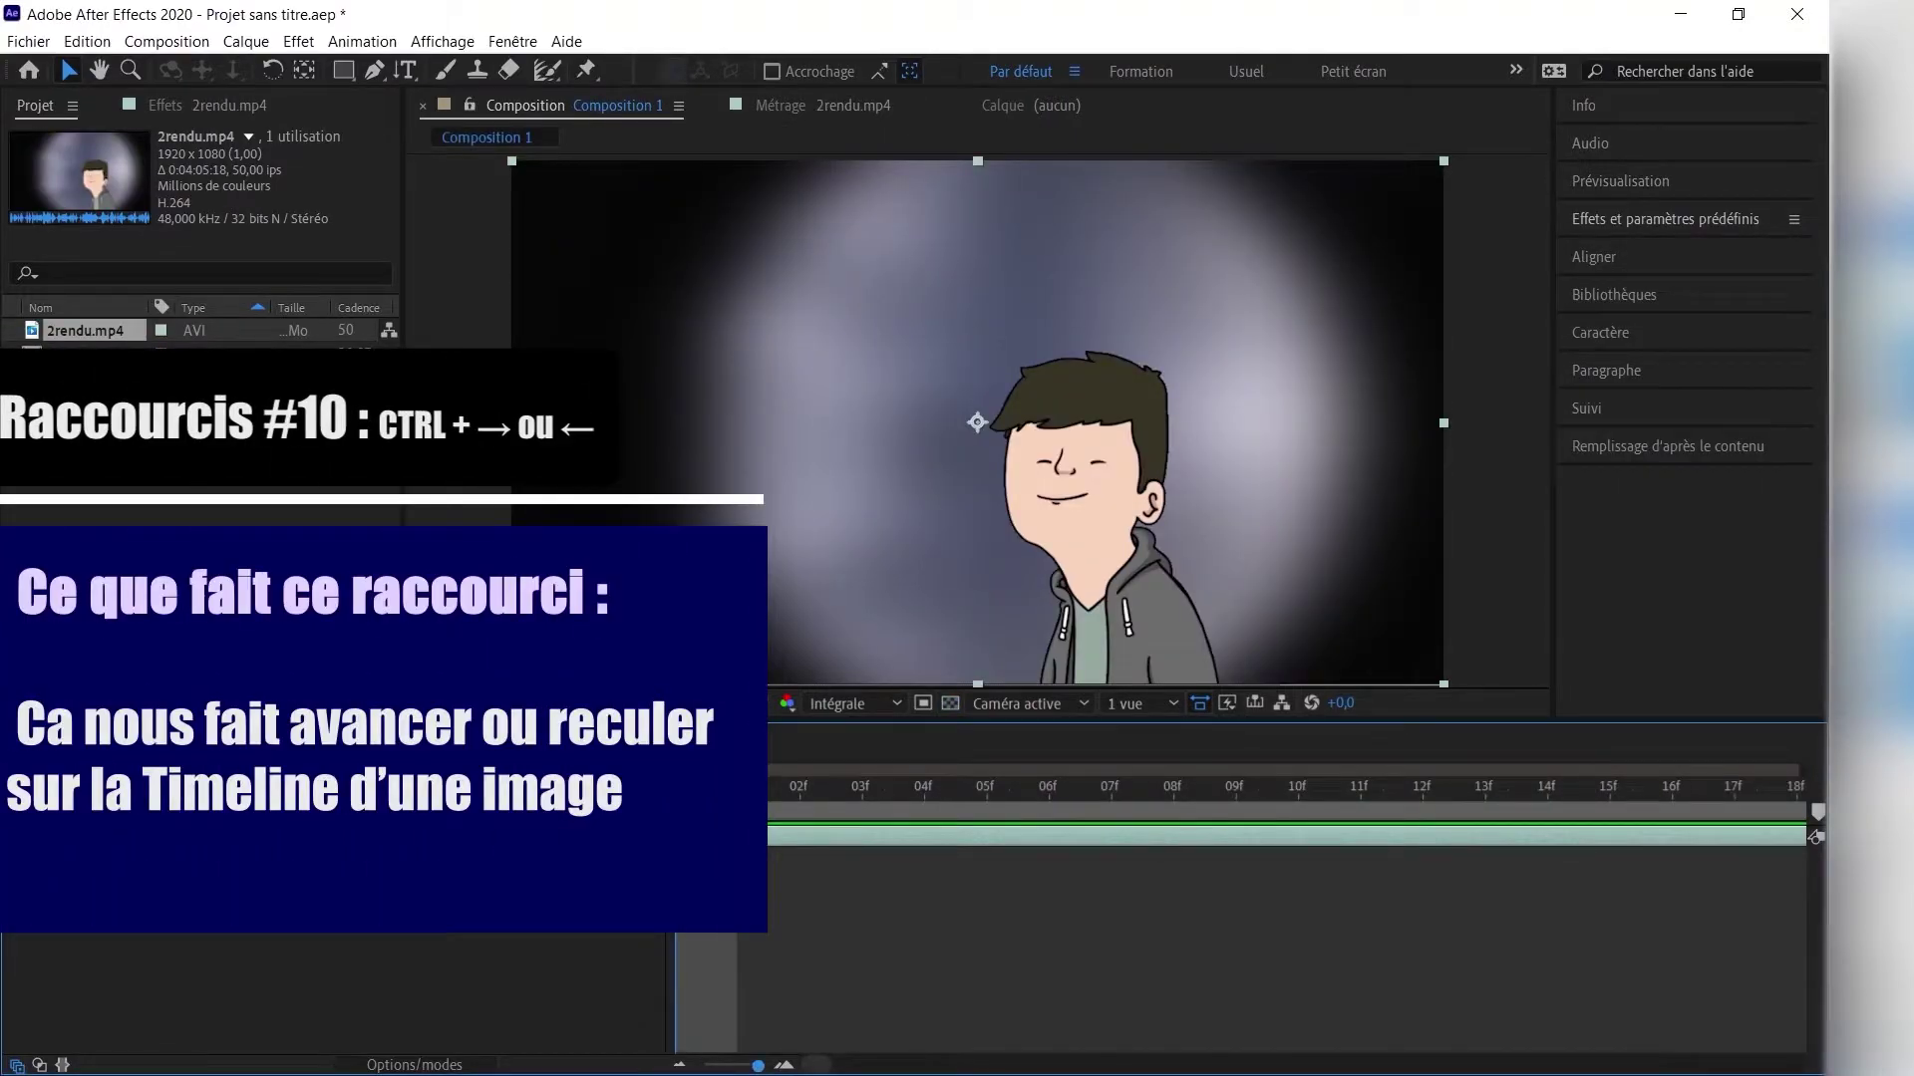
# Advance the playhead frame by frame from the start of Composition 1 to frame 9.
pyautogui.hotkey('ctrl', 'Right')
pyautogui.hotkey('ctrl', 'Right')
pyautogui.hotkey('ctrl', 'Right')
pyautogui.hotkey('ctrl', 'Right')
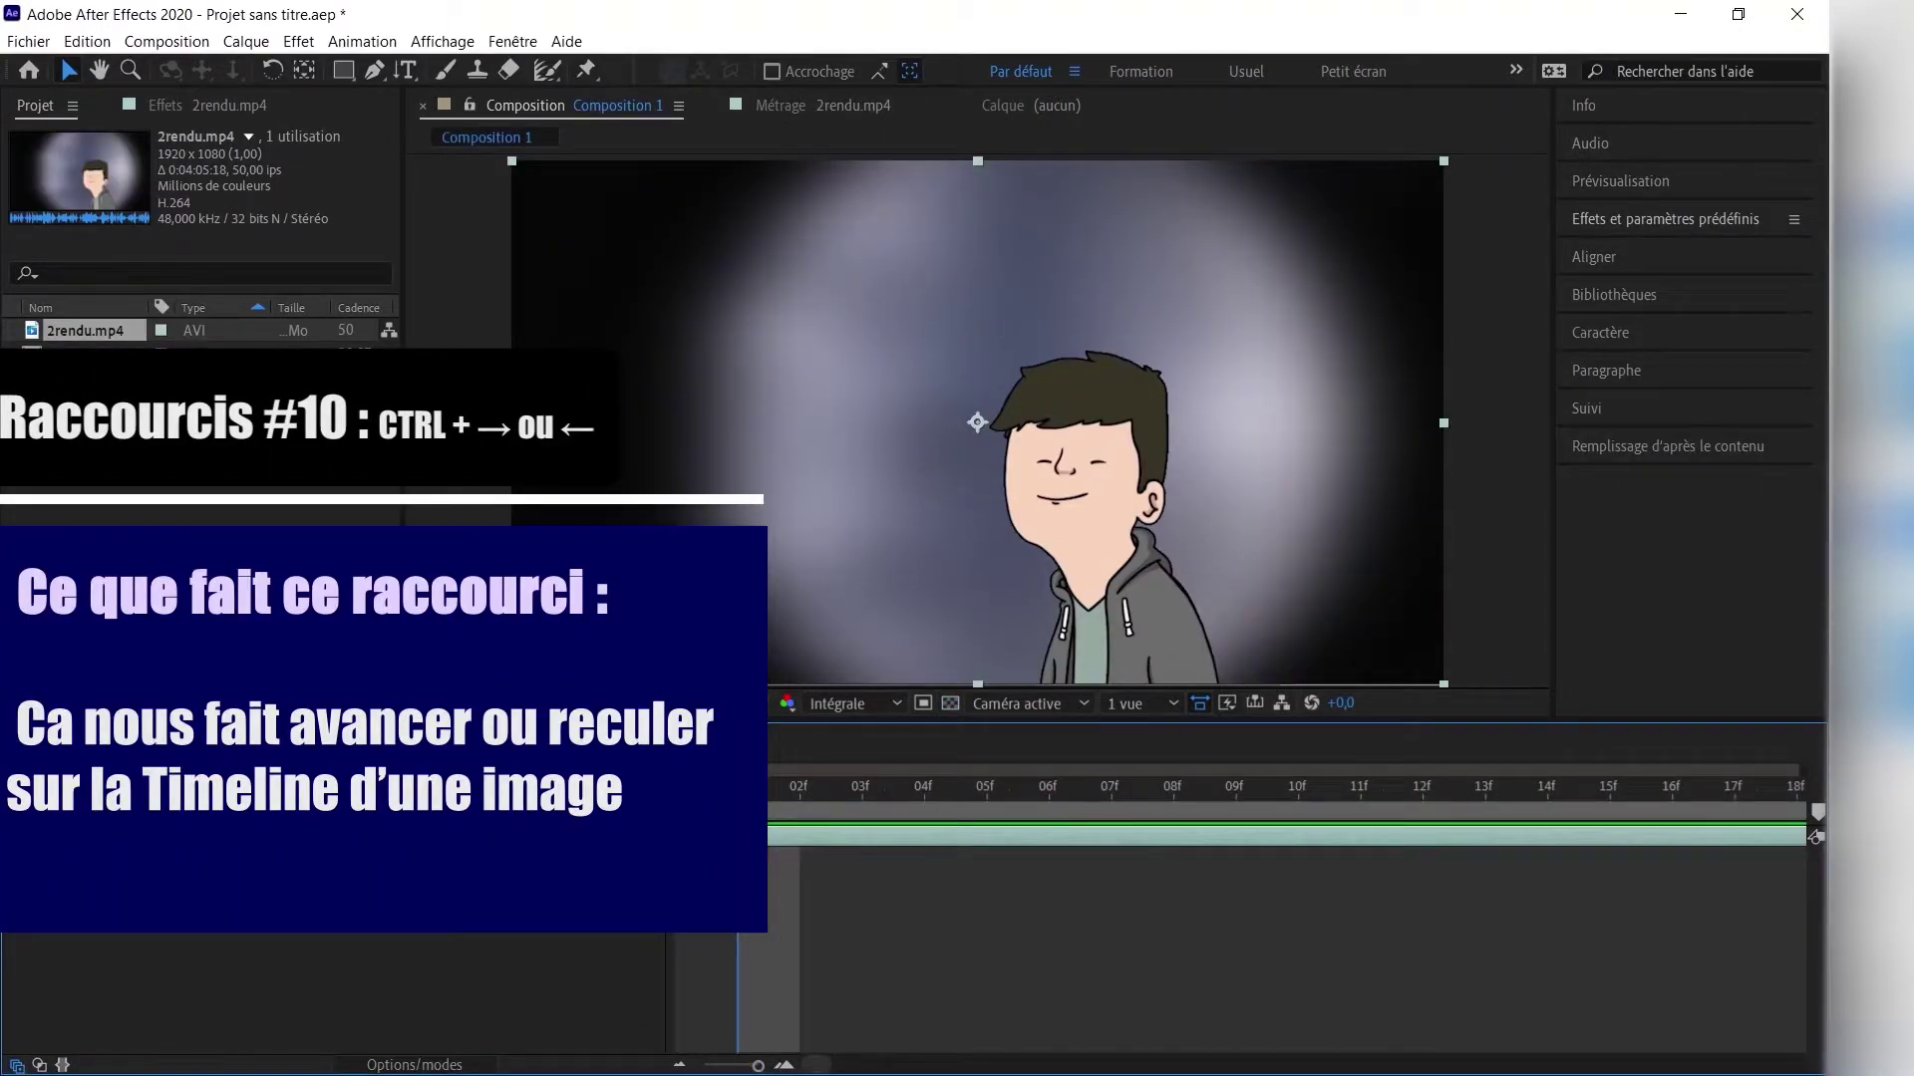
pyautogui.hotkey('ctrl', 'Right')
pyautogui.hotkey('ctrl', 'Right')
pyautogui.hotkey('ctrl', 'Right')
pyautogui.hotkey('ctrl', 'Right')
pyautogui.hotkey('ctrl', 'Right')
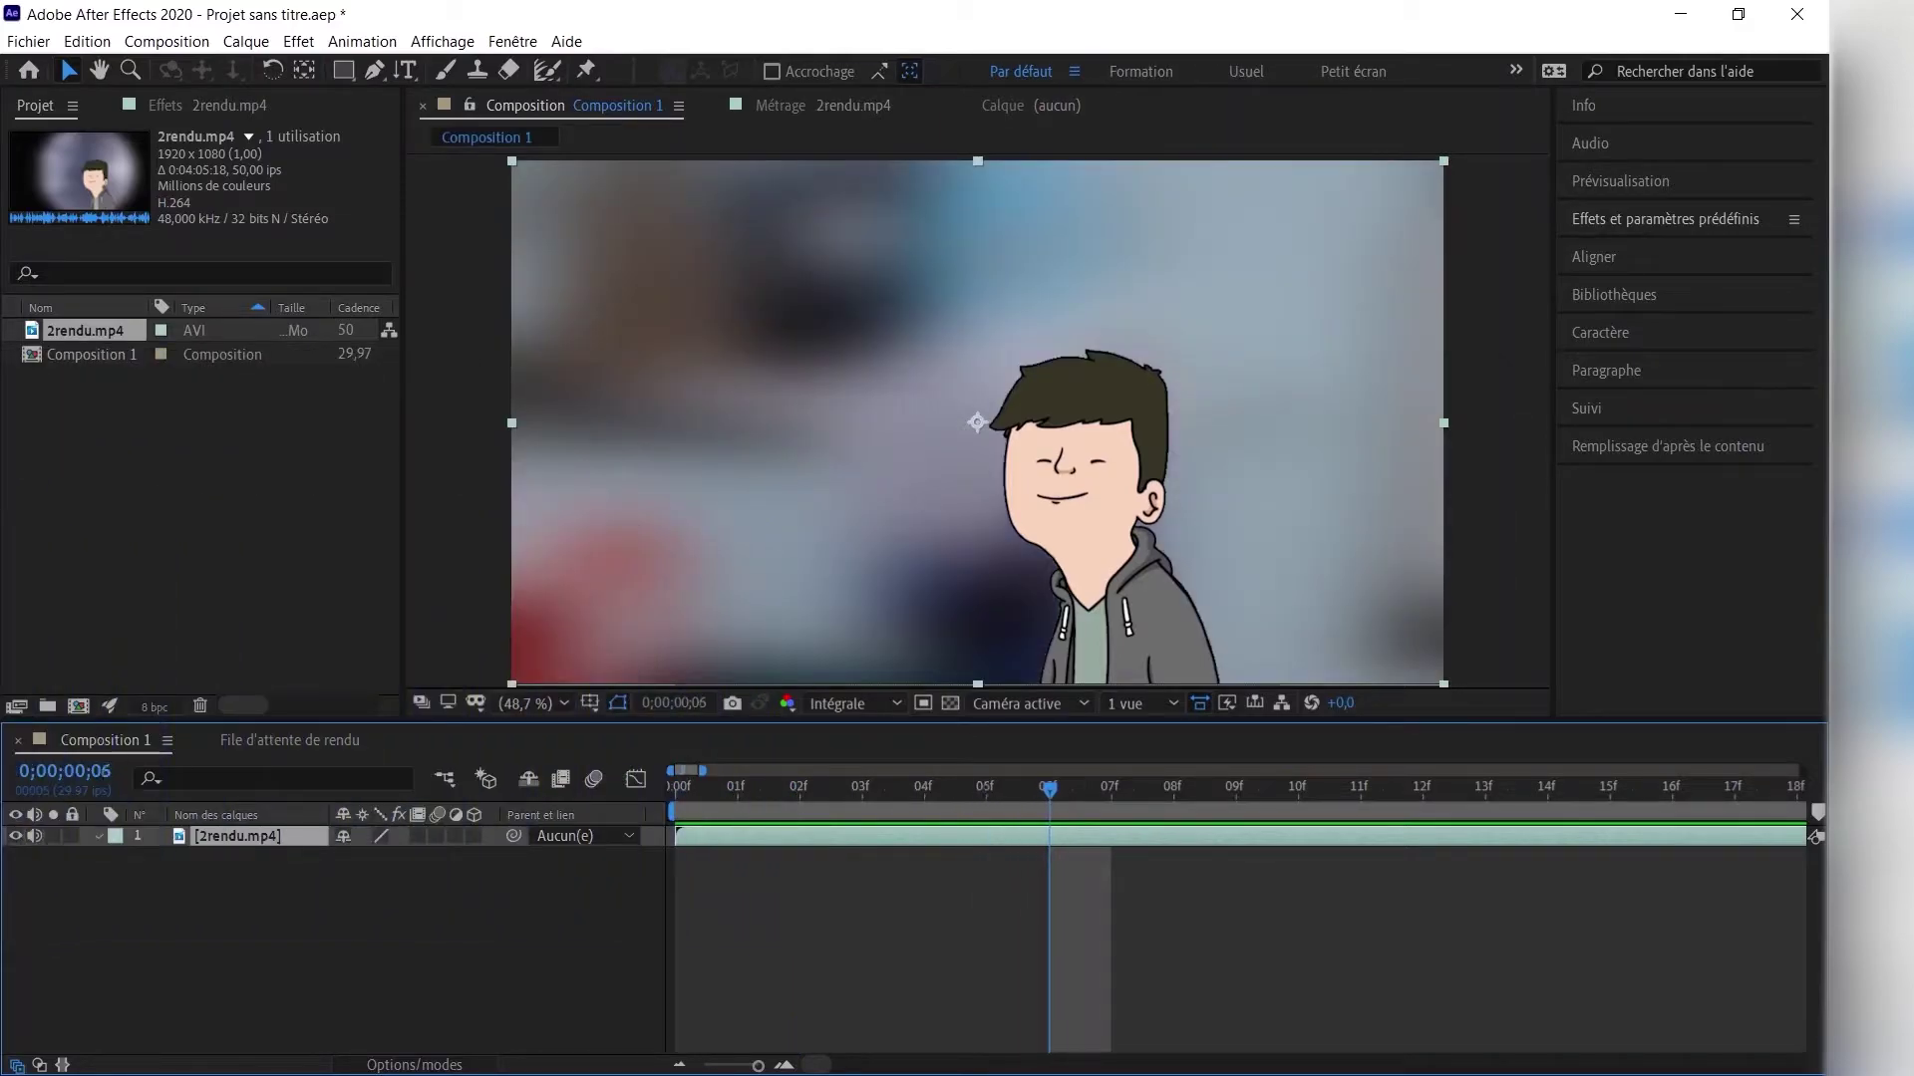
# Step the playhead back one frame at a time to the start of the composition.
pyautogui.hotkey('ctrl', 'Left')
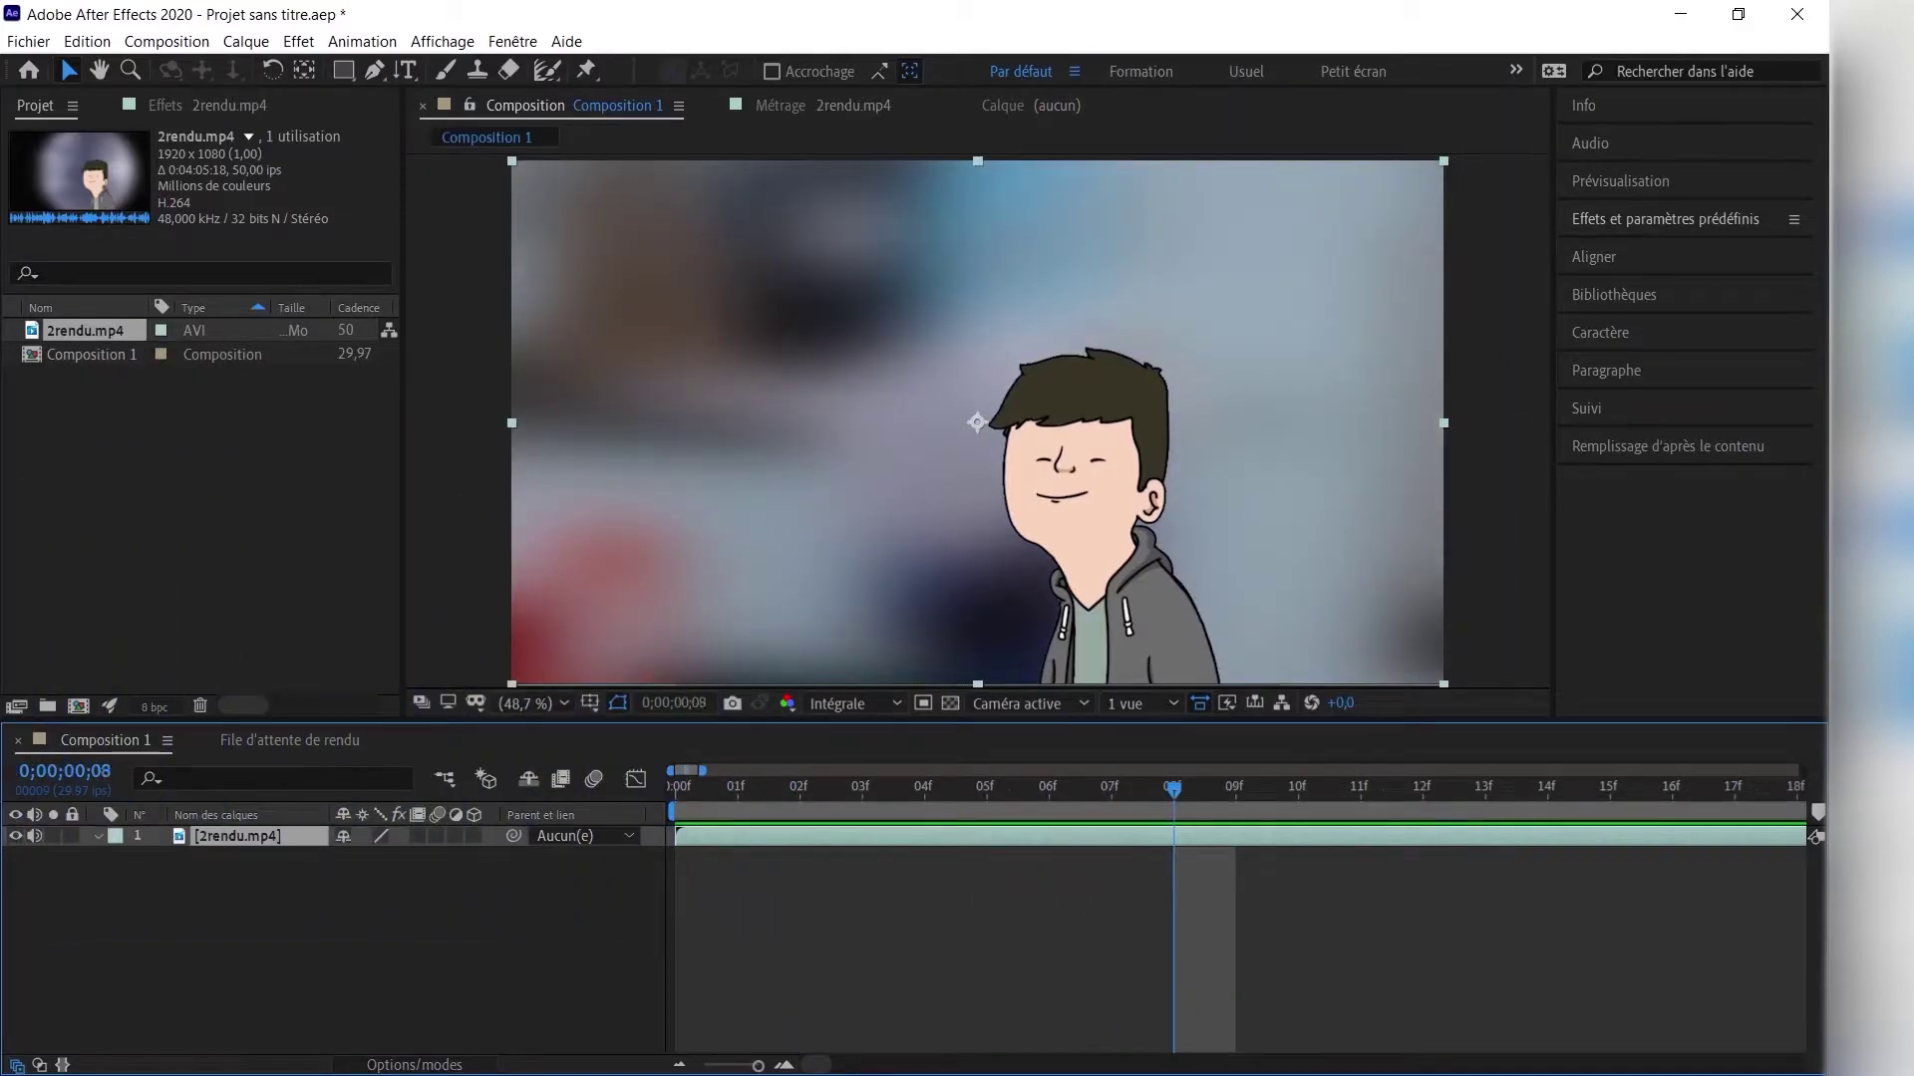
pyautogui.hotkey('ctrl', 'Left')
pyautogui.hotkey('ctrl', 'Left')
pyautogui.hotkey('ctrl', 'Left')
pyautogui.hotkey('ctrl', 'Left')
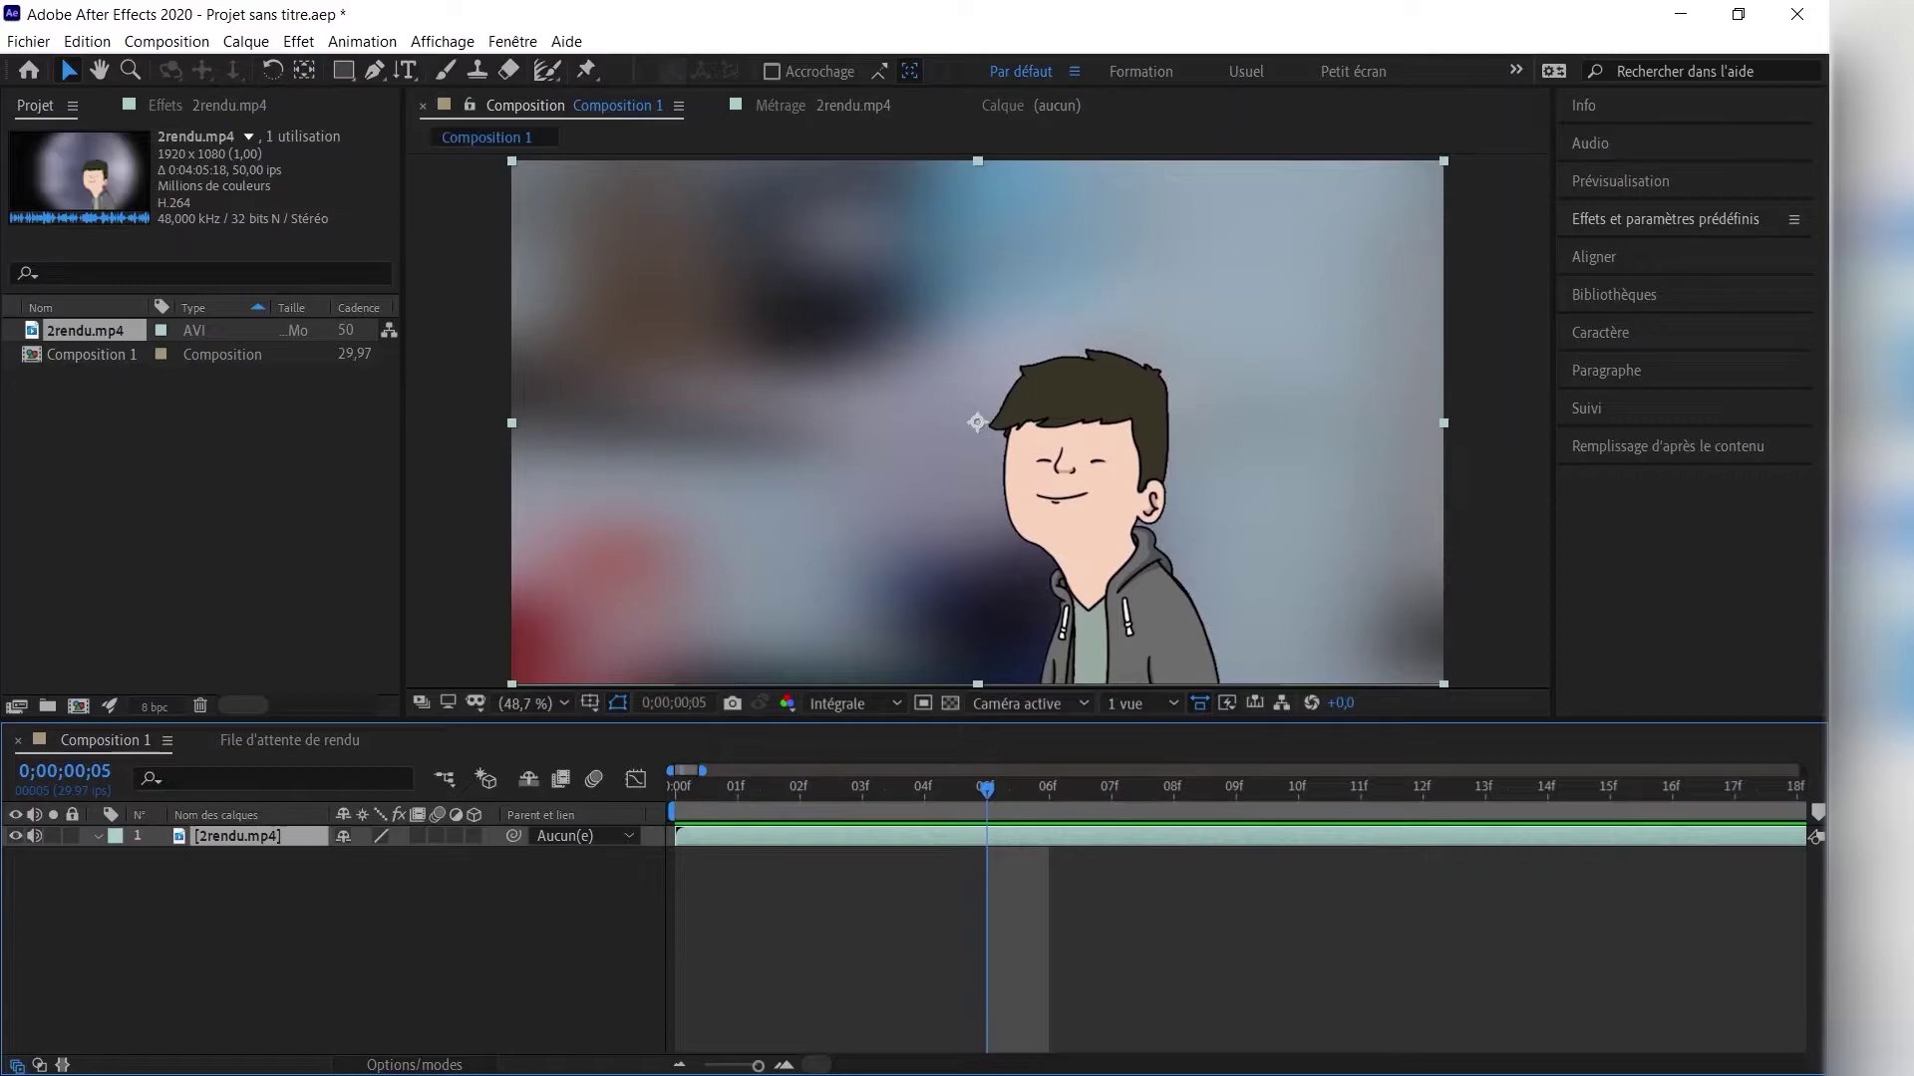
pyautogui.hotkey('ctrl', 'Left')
pyautogui.hotkey('ctrl', 'Left')
pyautogui.hotkey('ctrl', 'Left')
pyautogui.hotkey('ctrl', 'Left')
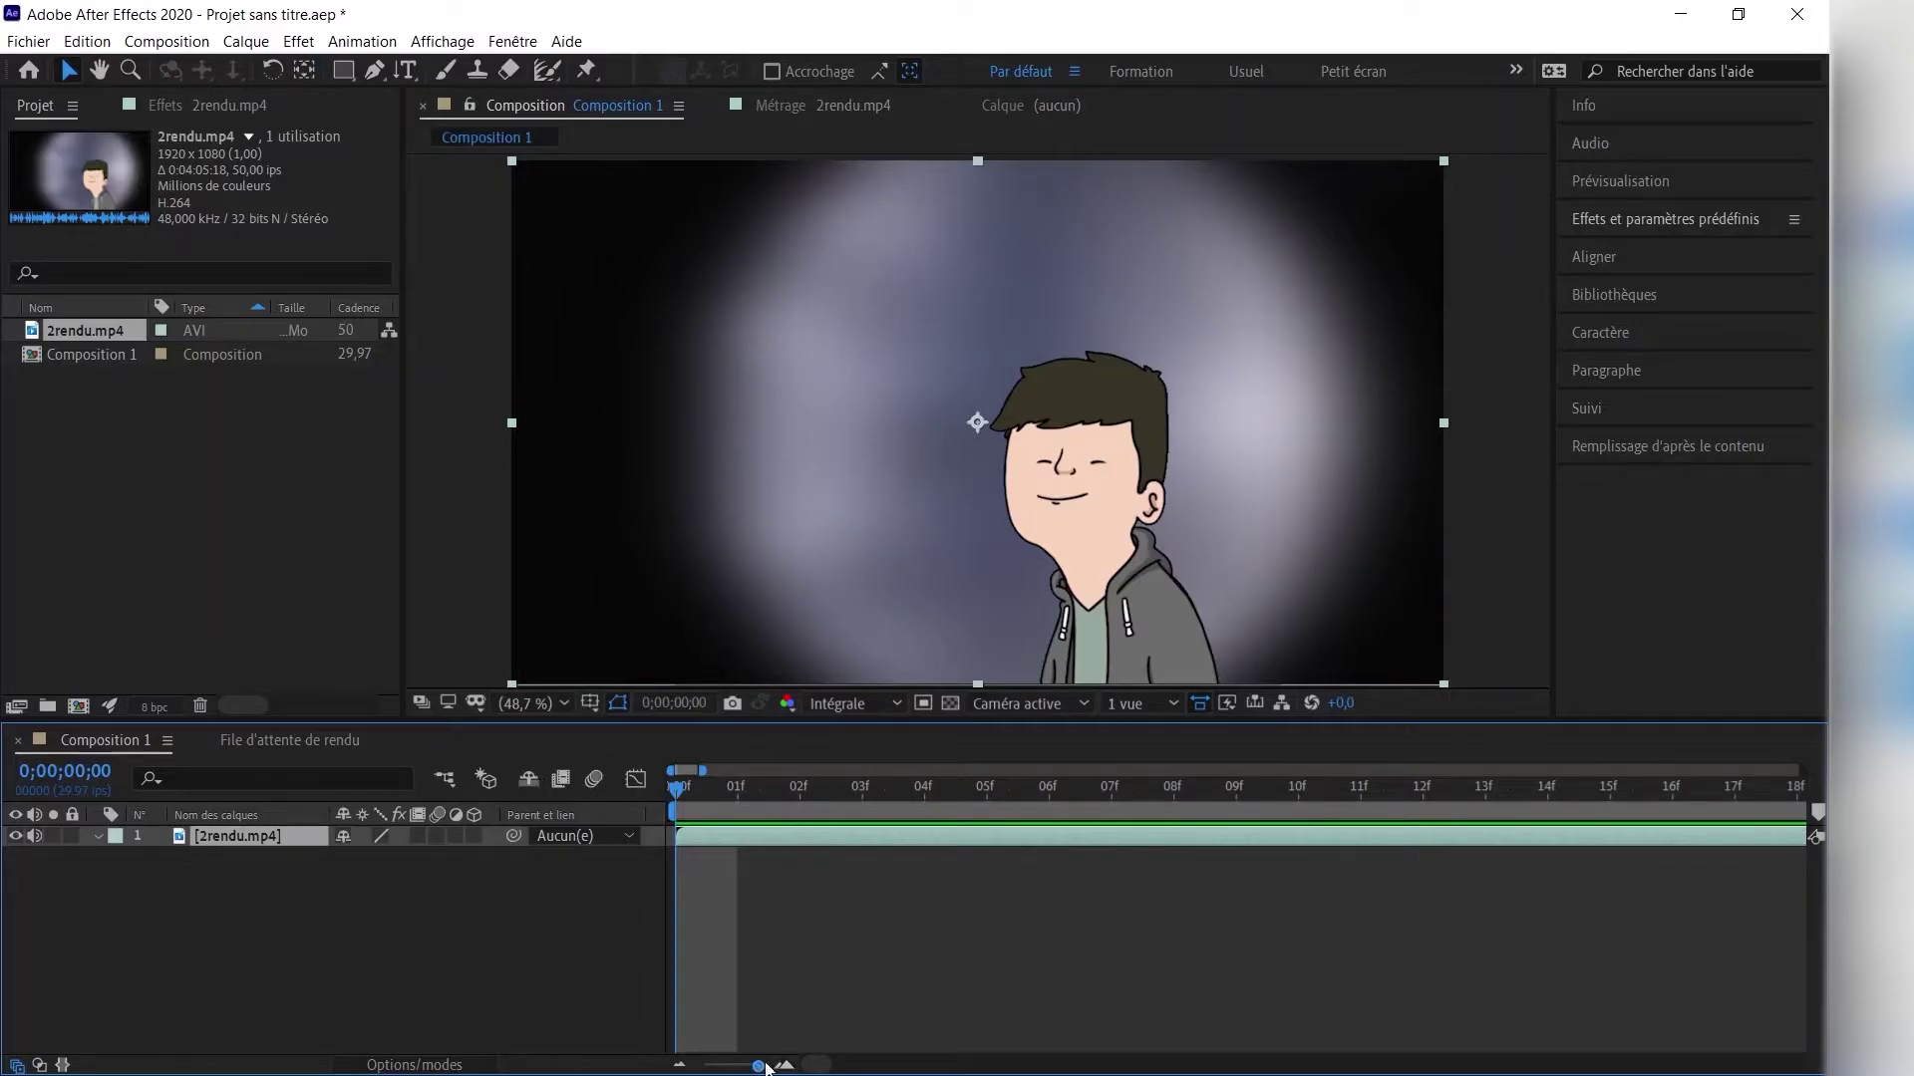
# Show the full 30 s timeline and jump the playhead between the composition's end and start, finishing at the start.
pyautogui.moveTo(758, 1066); pyautogui.dragTo(670, 1071)
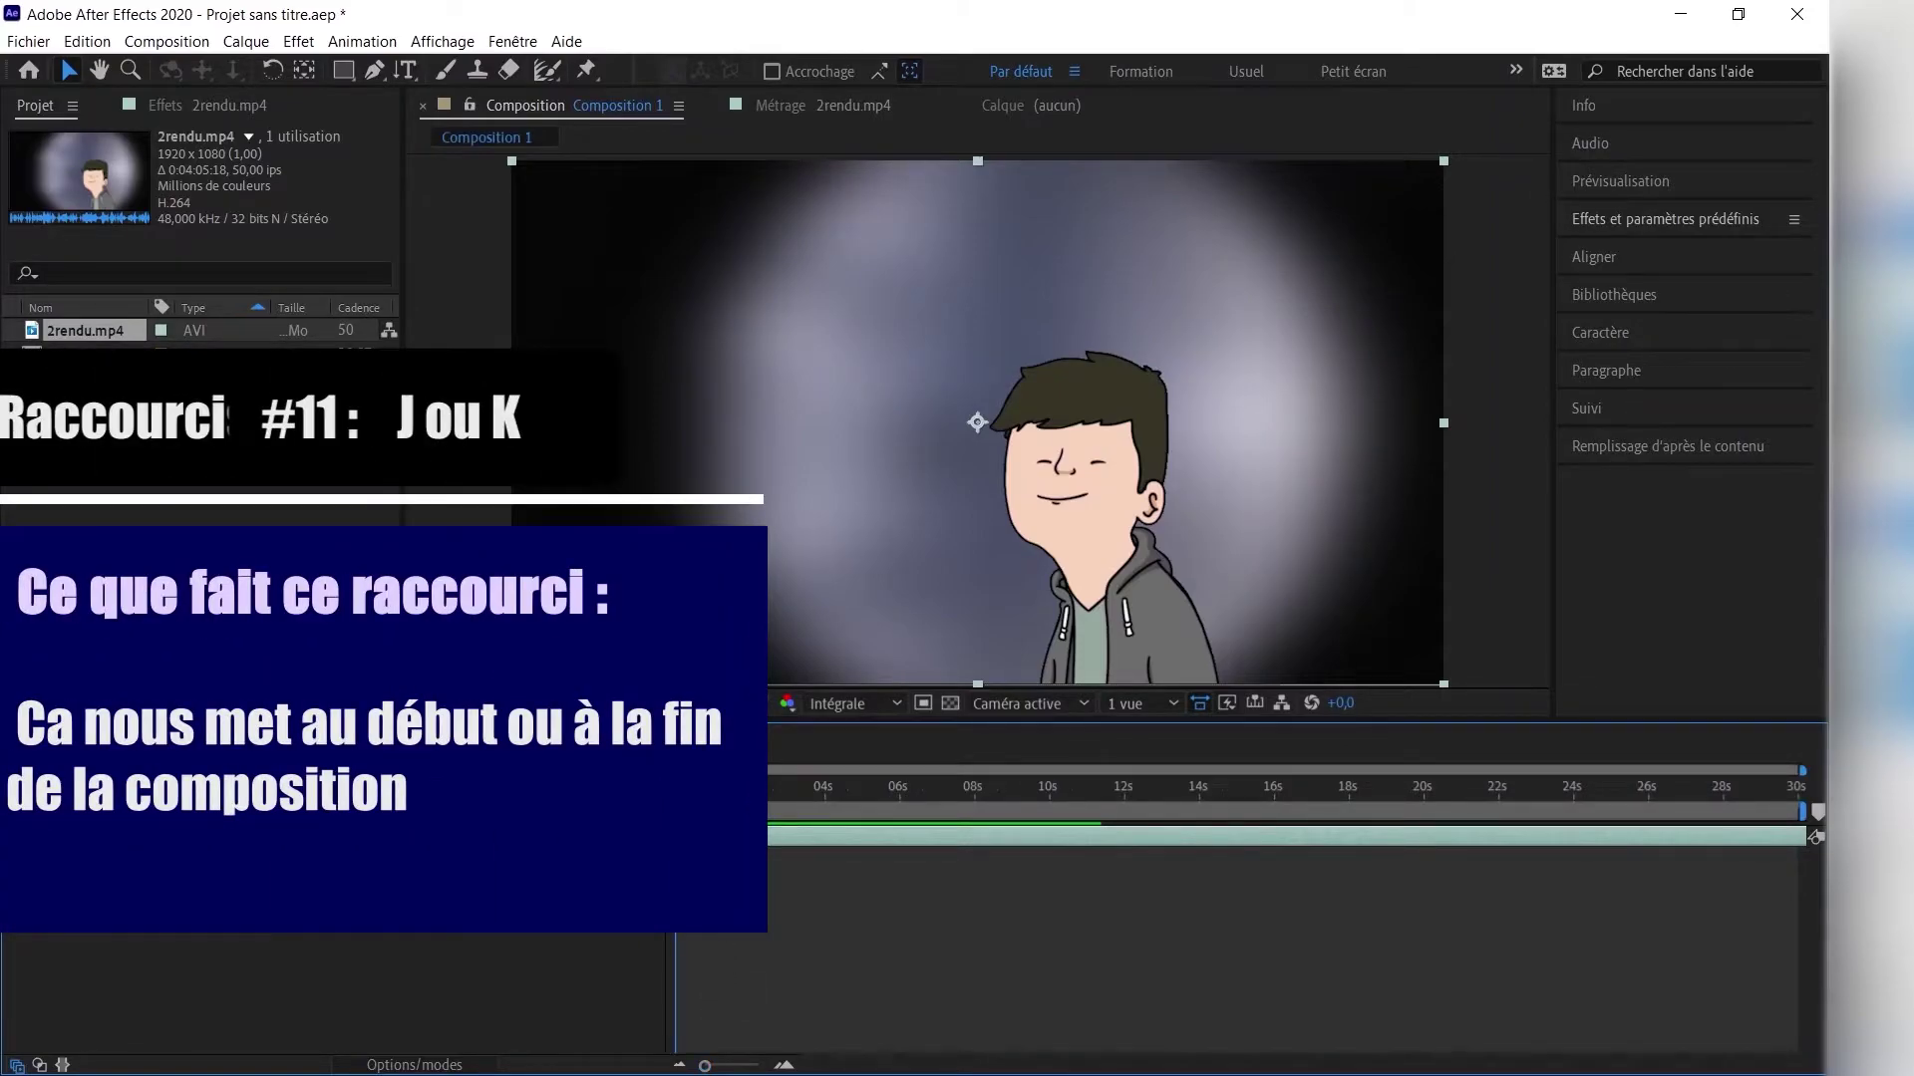
pyautogui.press('k')
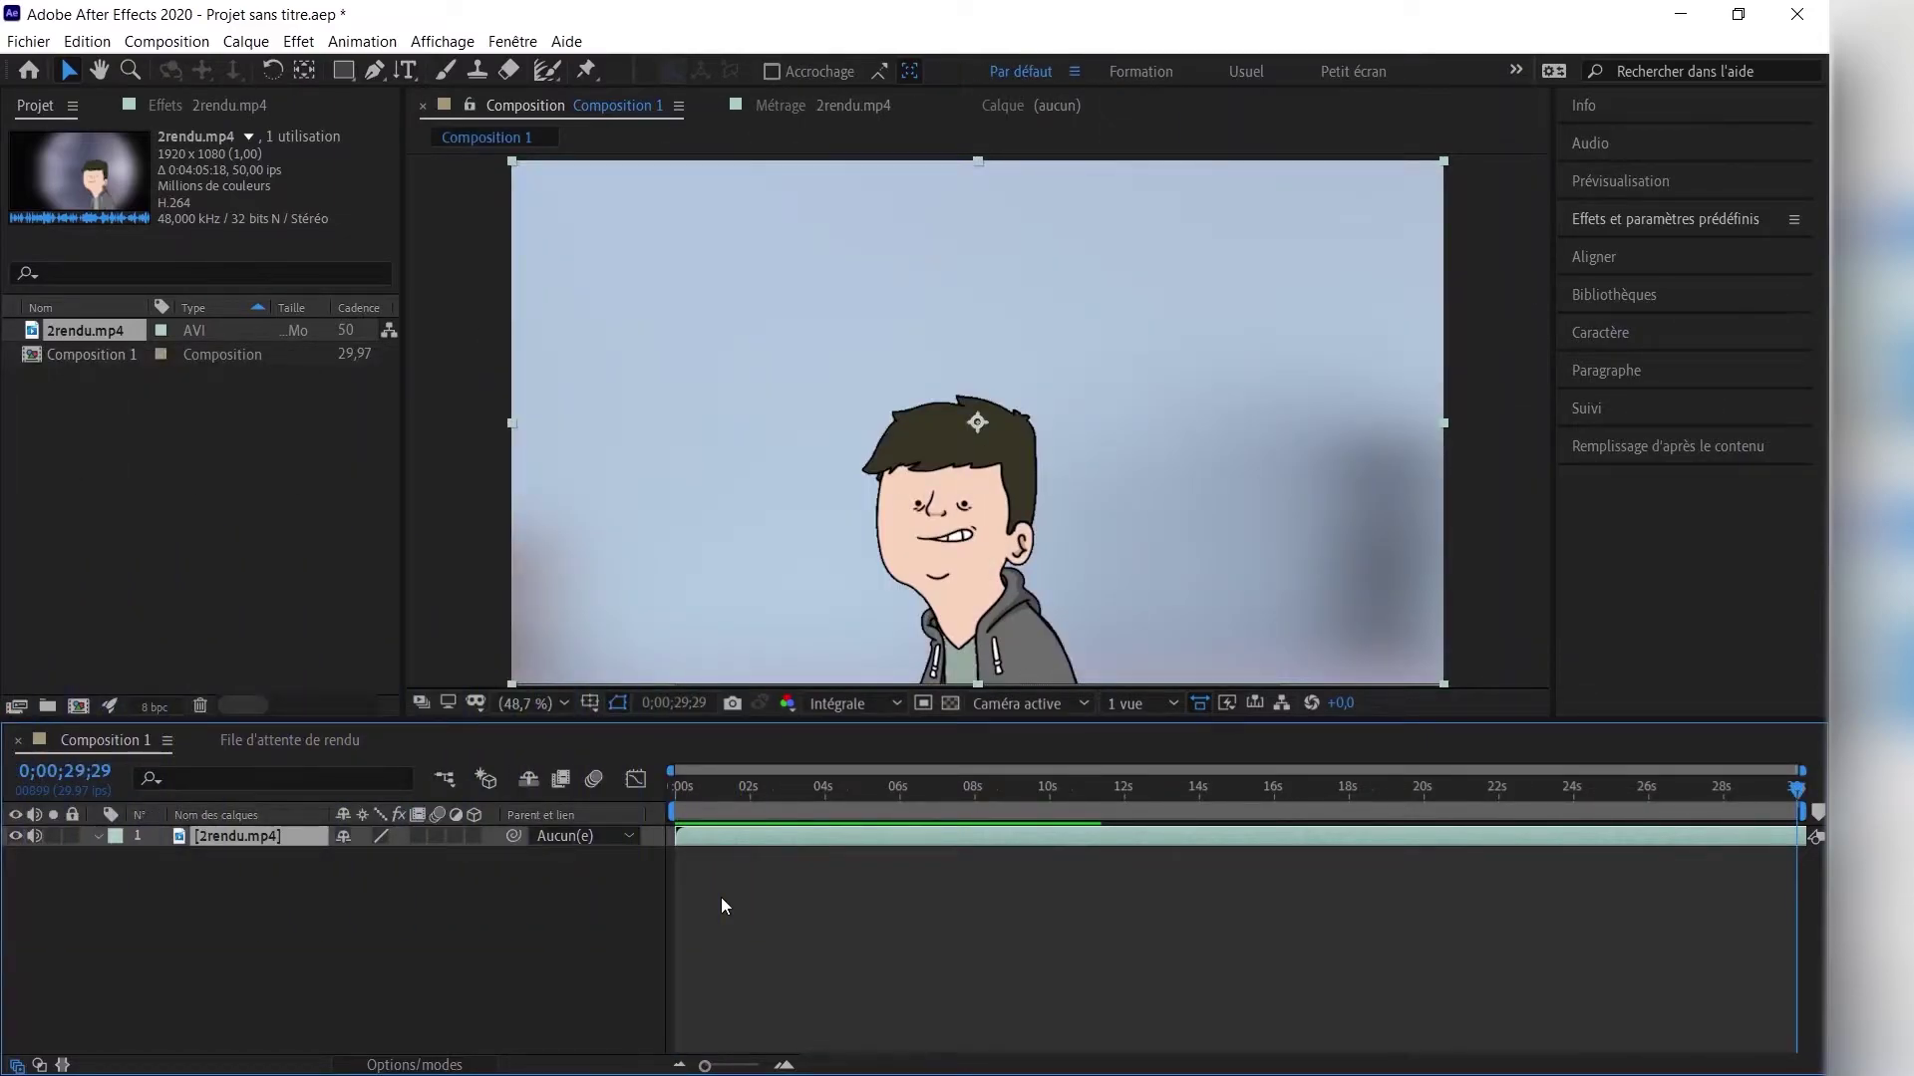
pyautogui.press('Home')
pyautogui.press('End')
pyautogui.press('Home')
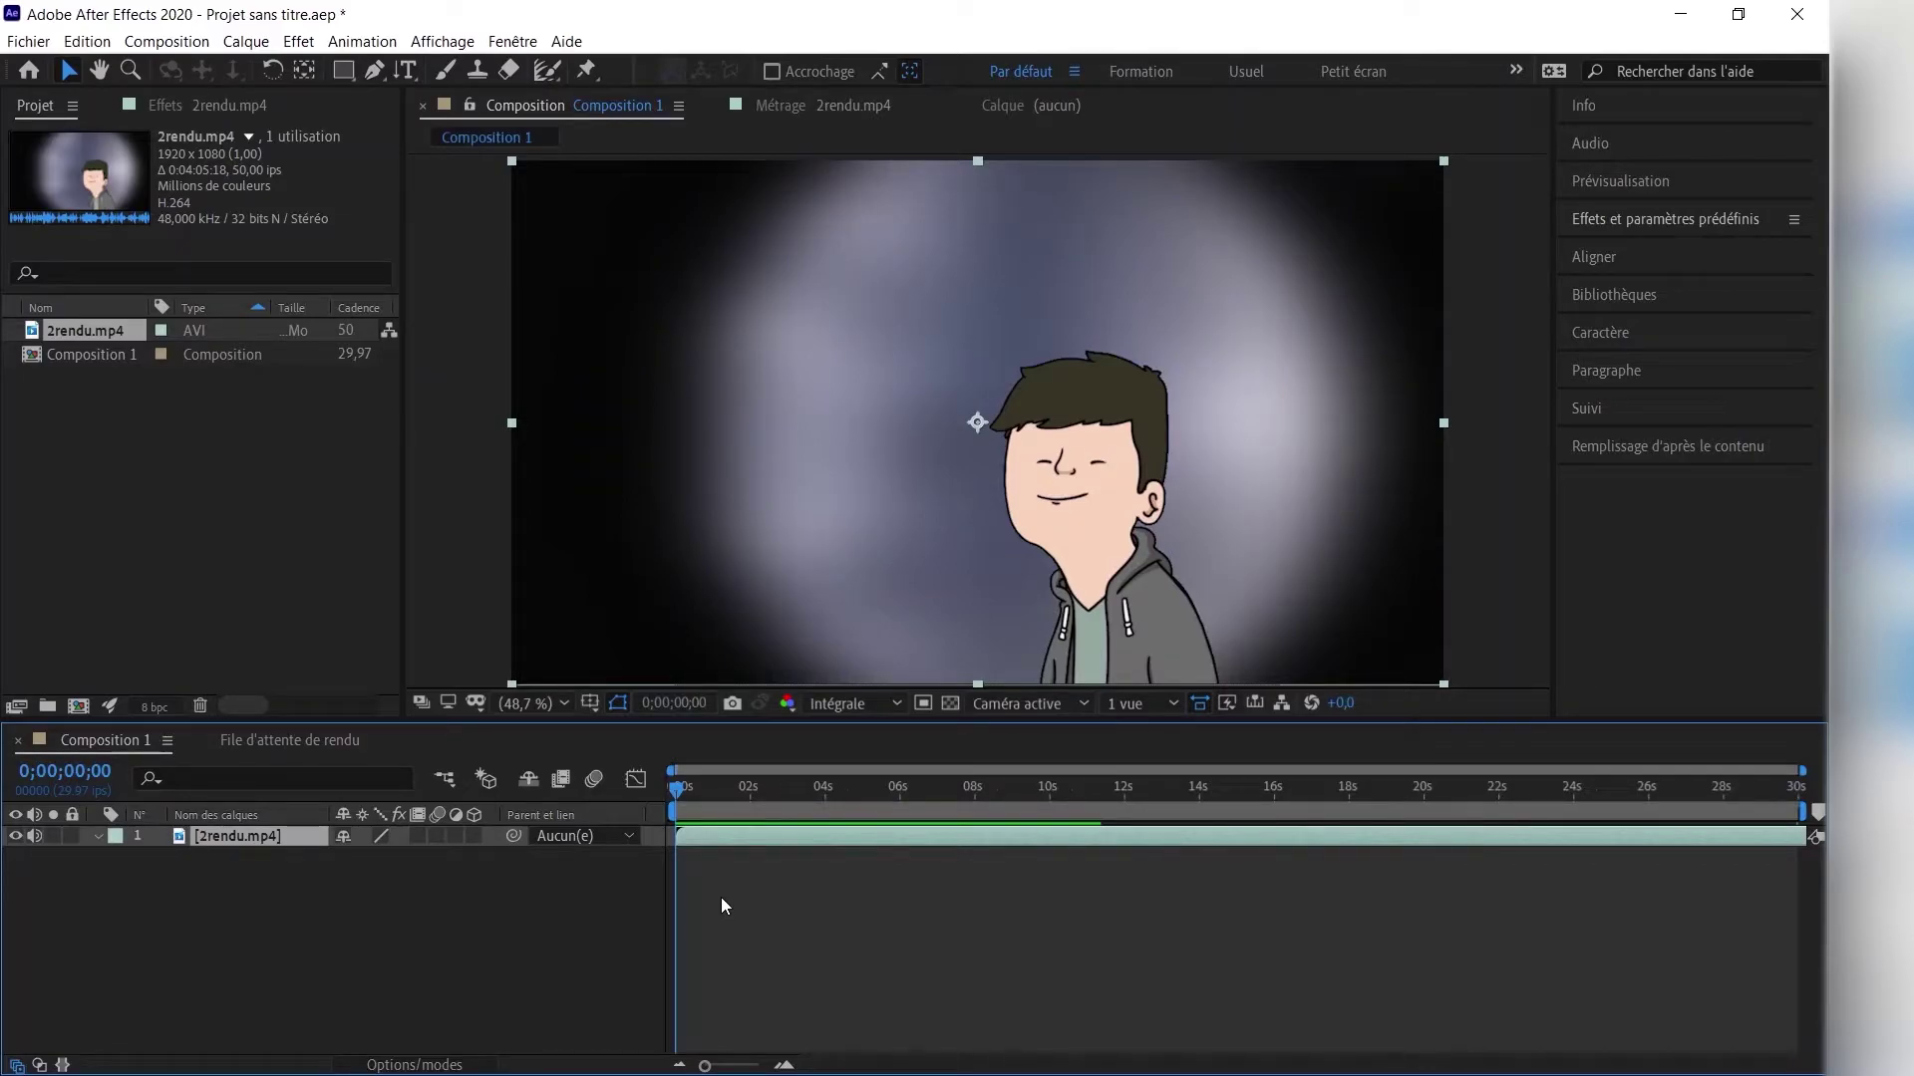
# Add two paragraph text boxes over the video, reading "Abonnez vous !" and "Like la vidéo".
pyautogui.hotkey('ctrl', 't')
pyautogui.moveTo(583, 244); pyautogui.dragTo(1376, 381)
pyautogui.write('Abonnez vou')
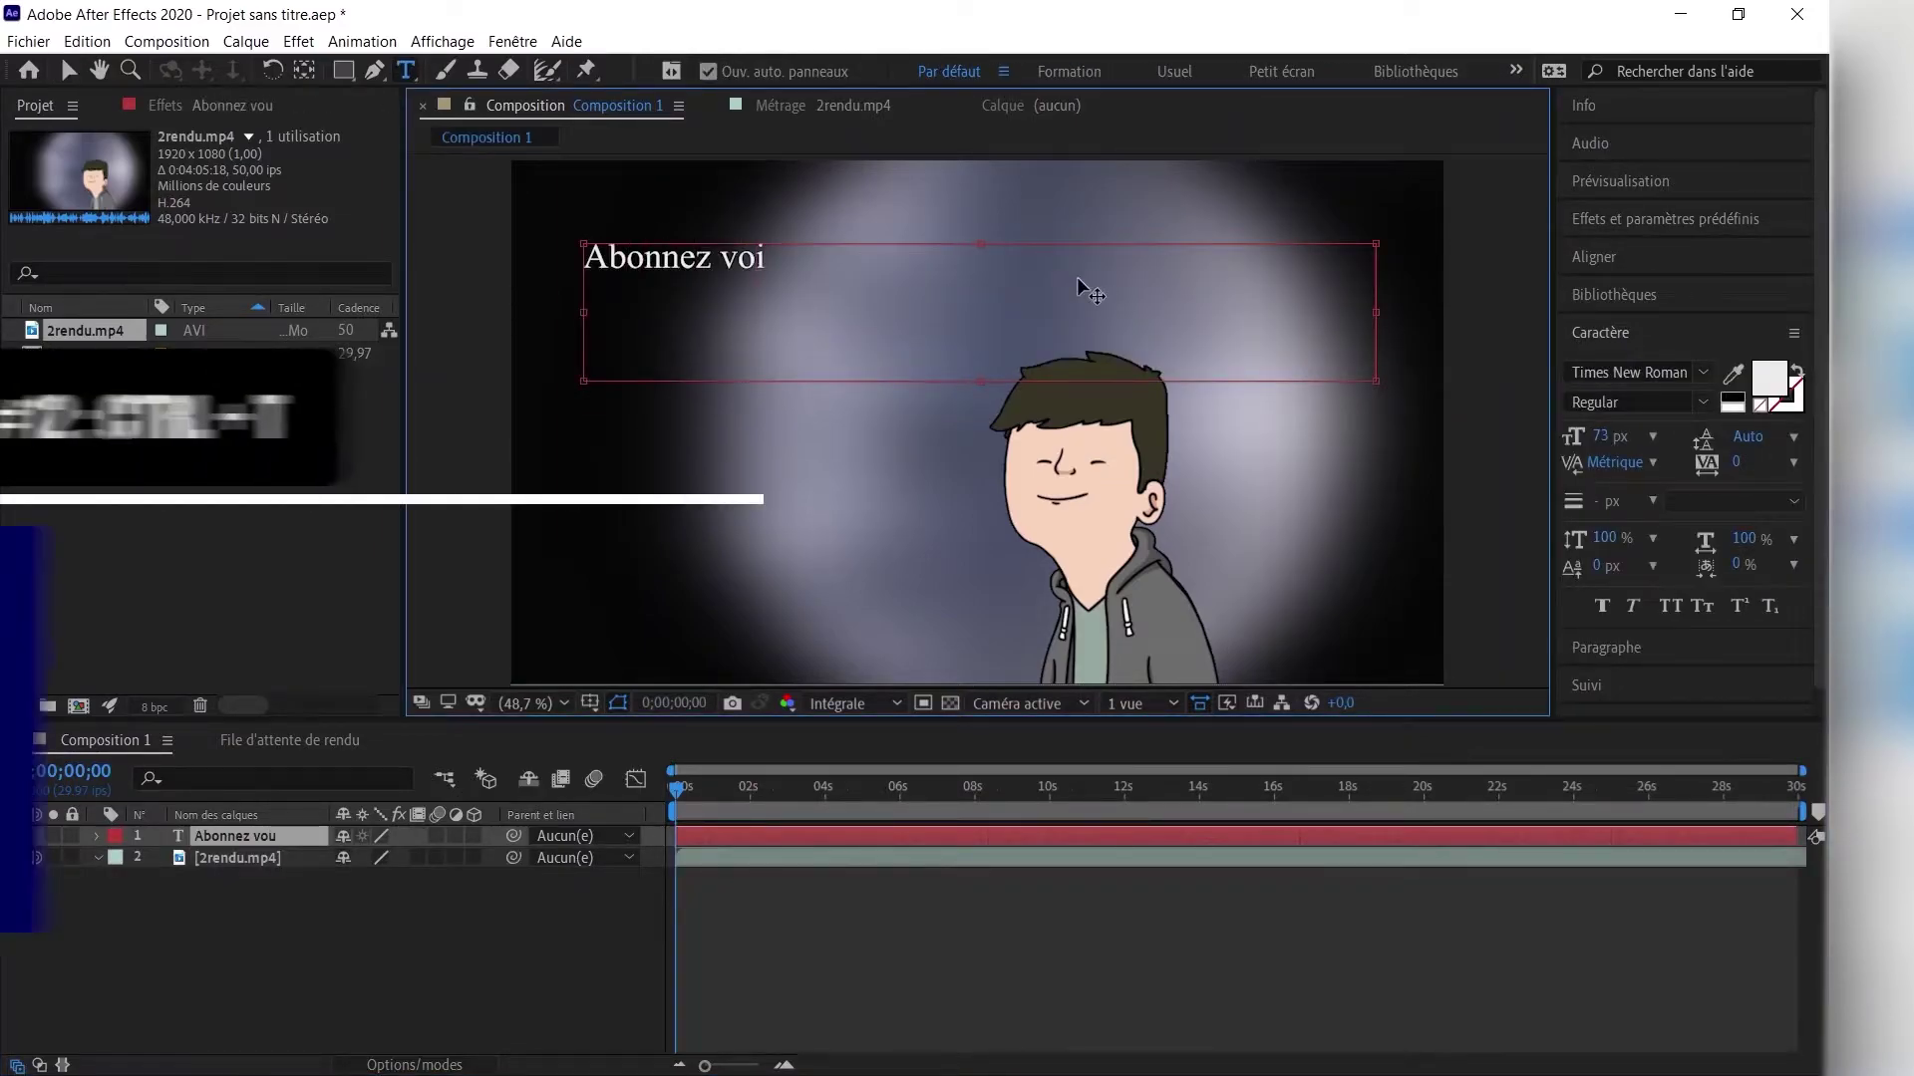
pyautogui.write('s !')
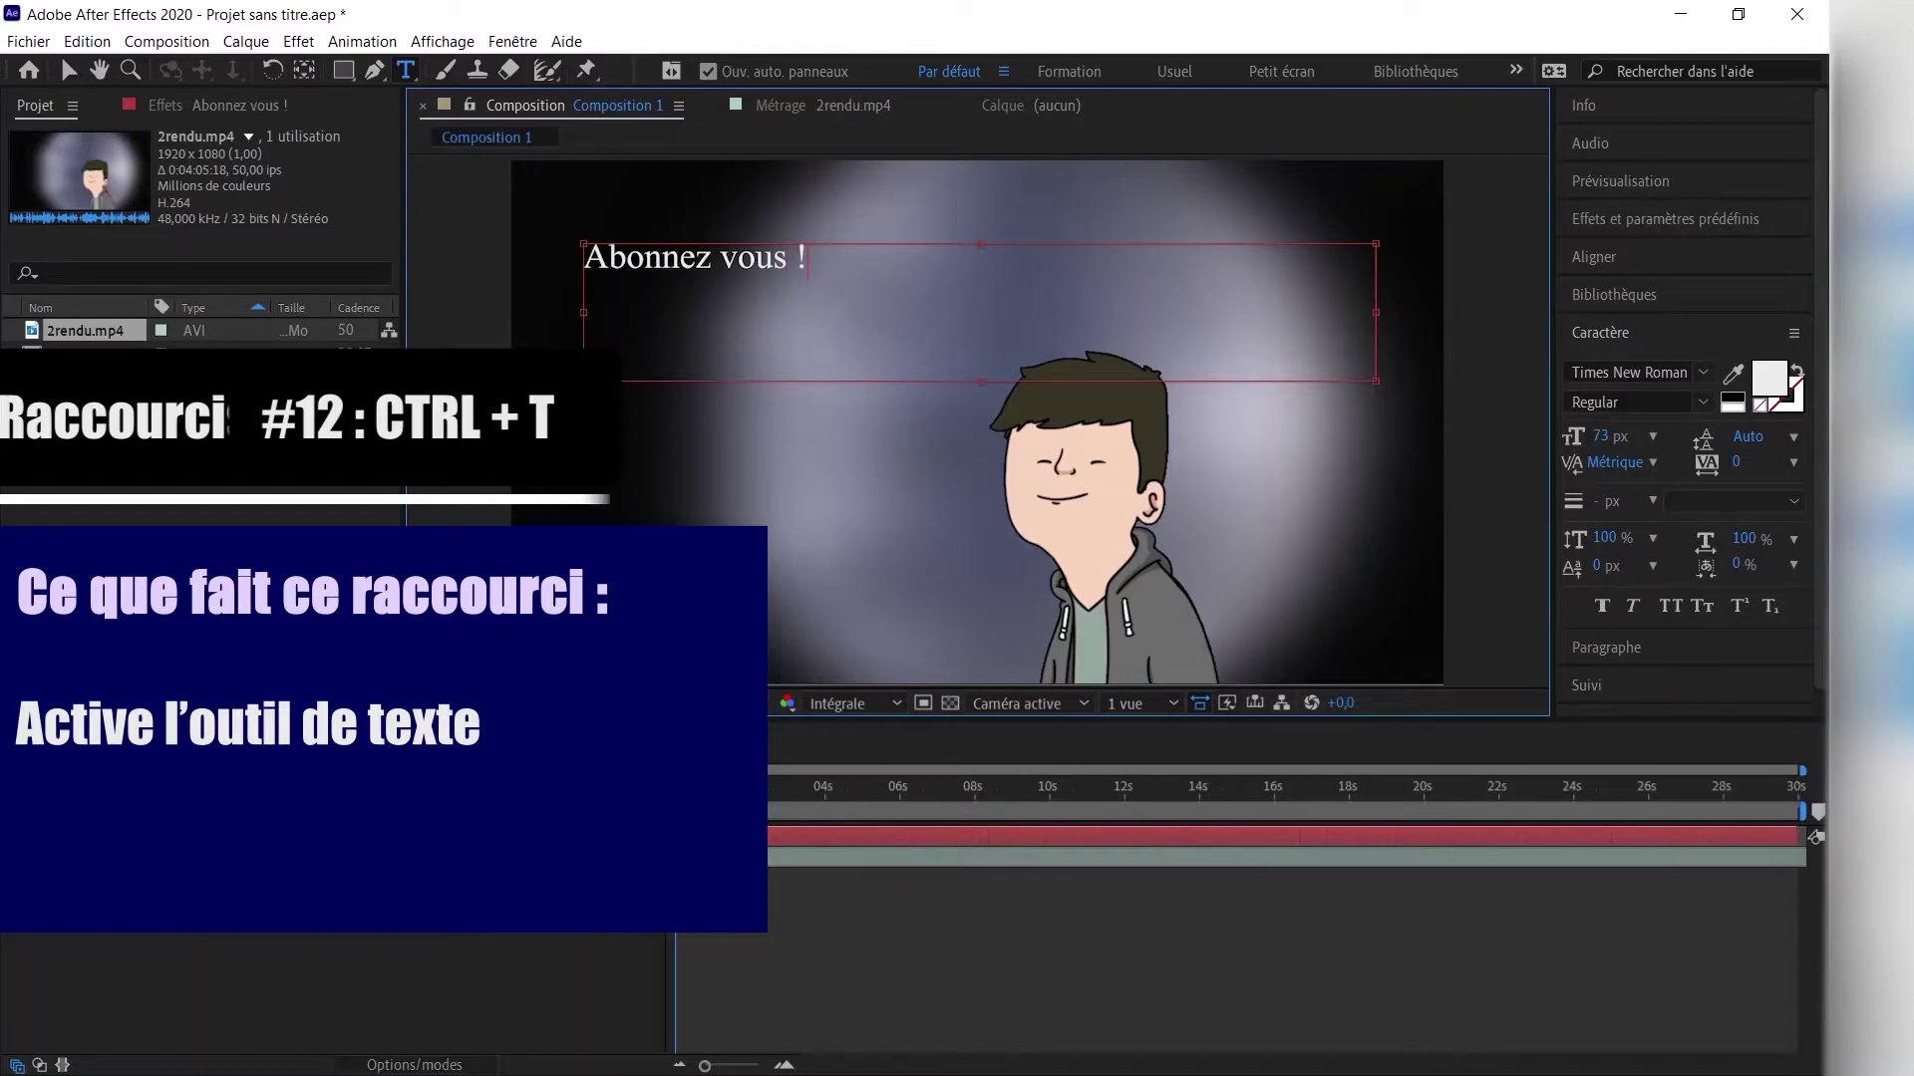
pyautogui.press('Escape')
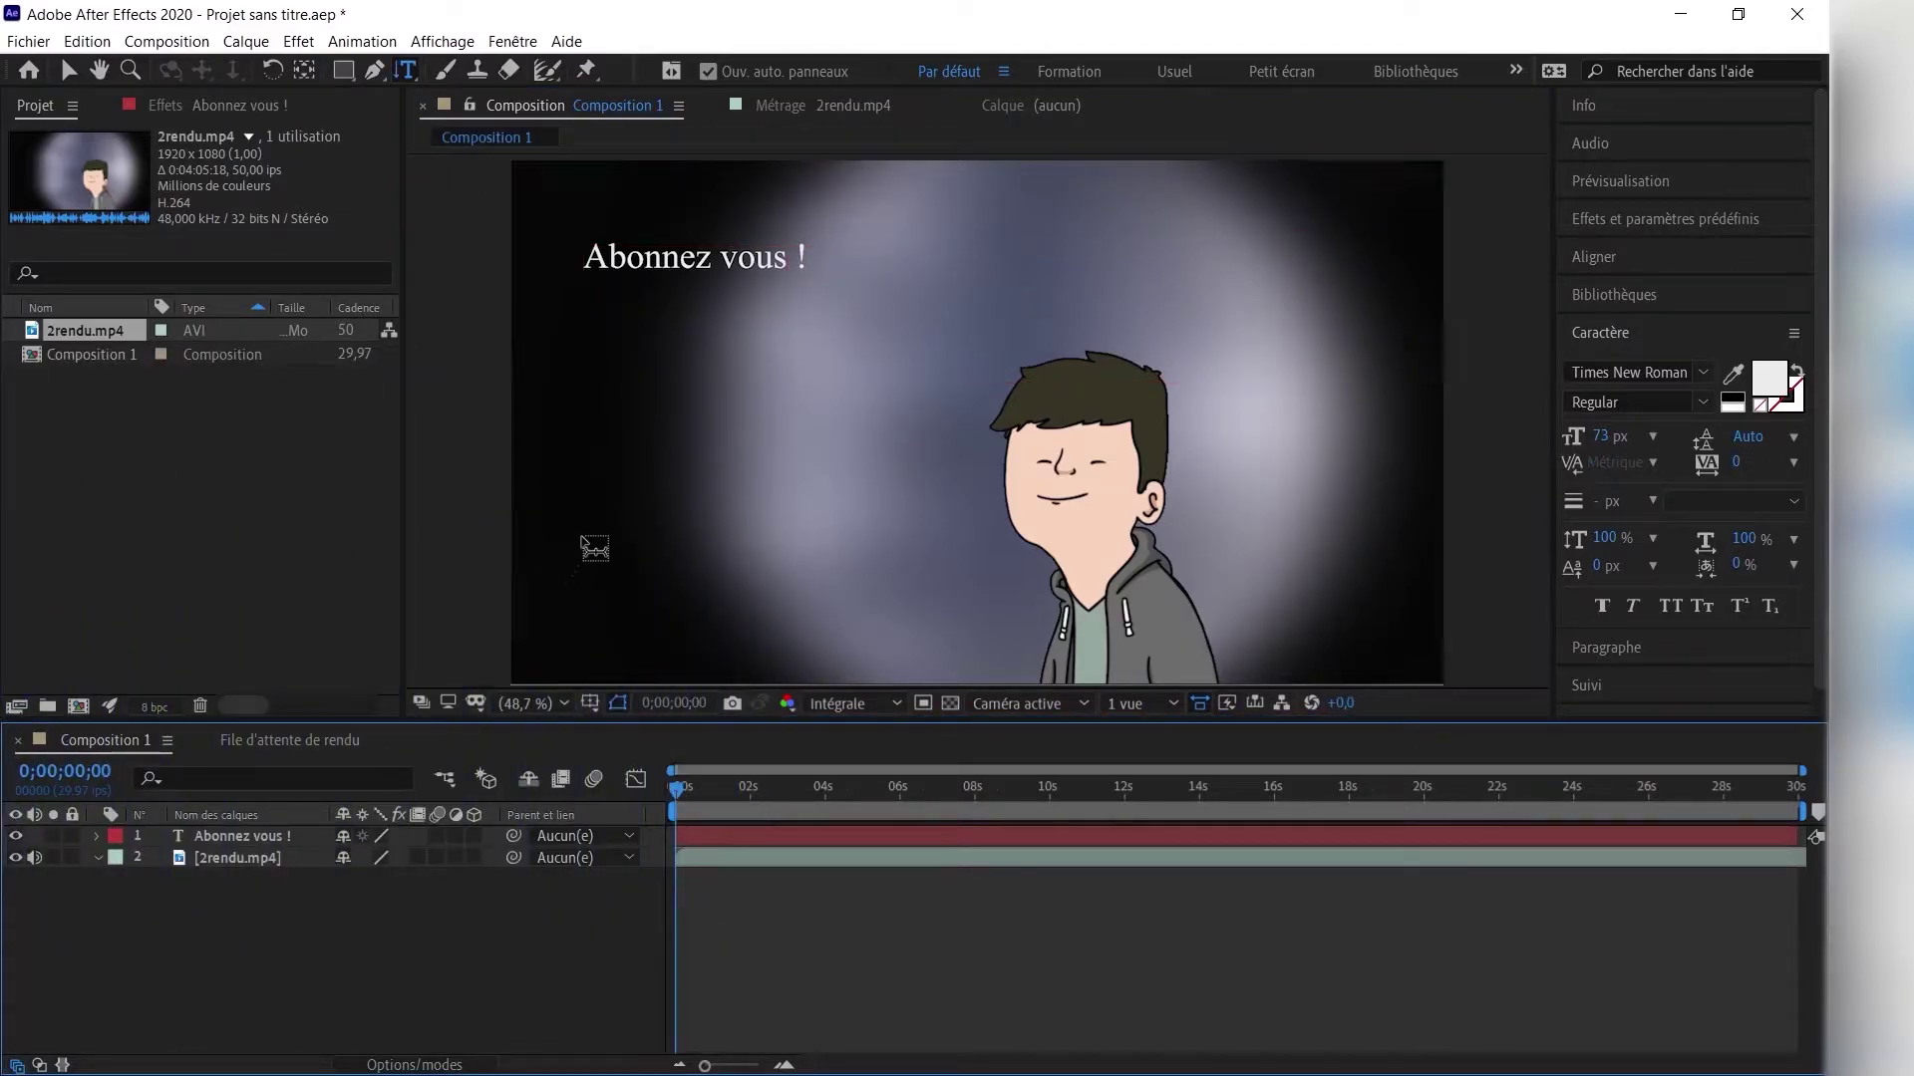
pyautogui.moveTo(887, 476); pyautogui.dragTo(1355, 546)
pyautogui.write('Like la vidéo')
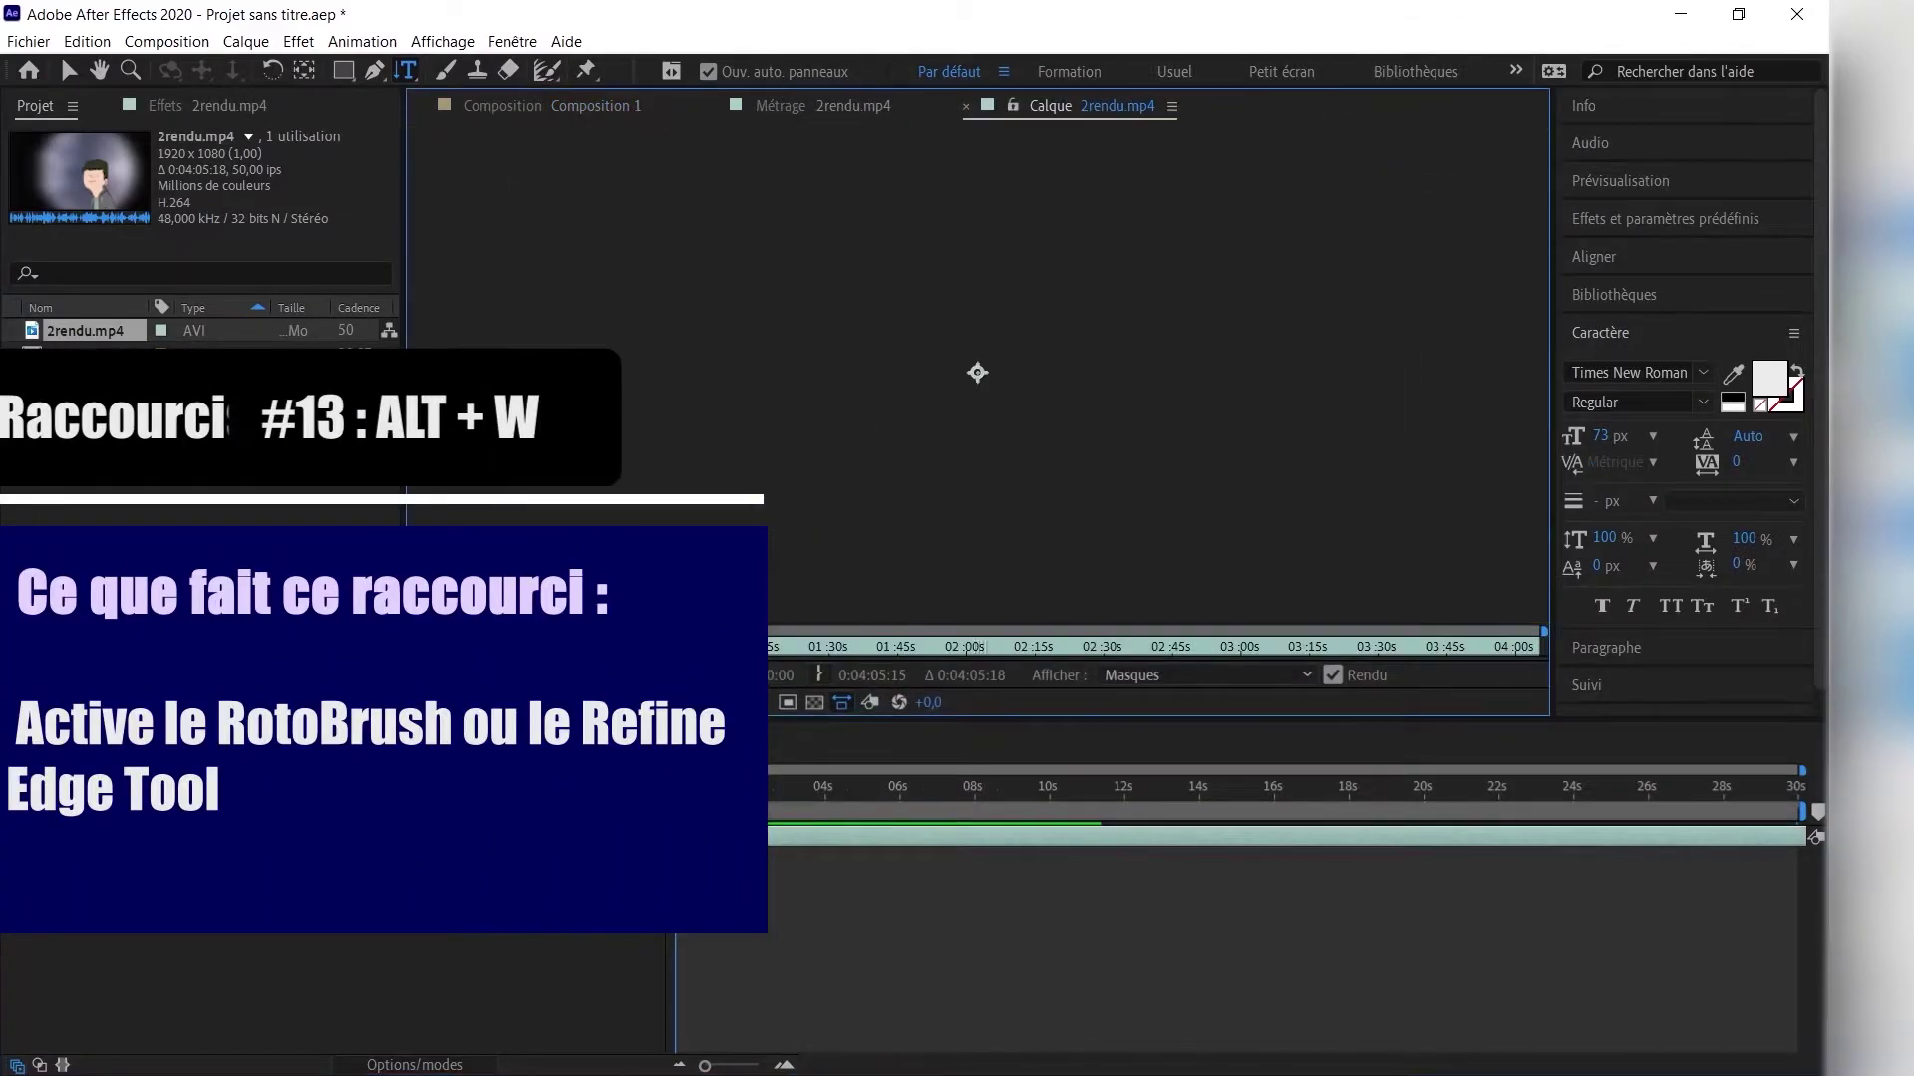
# Rotoscope the character's head in the 2rendu.mp4 layer with the Roto Brush and refine the edge along the hair.
pyautogui.press('v')
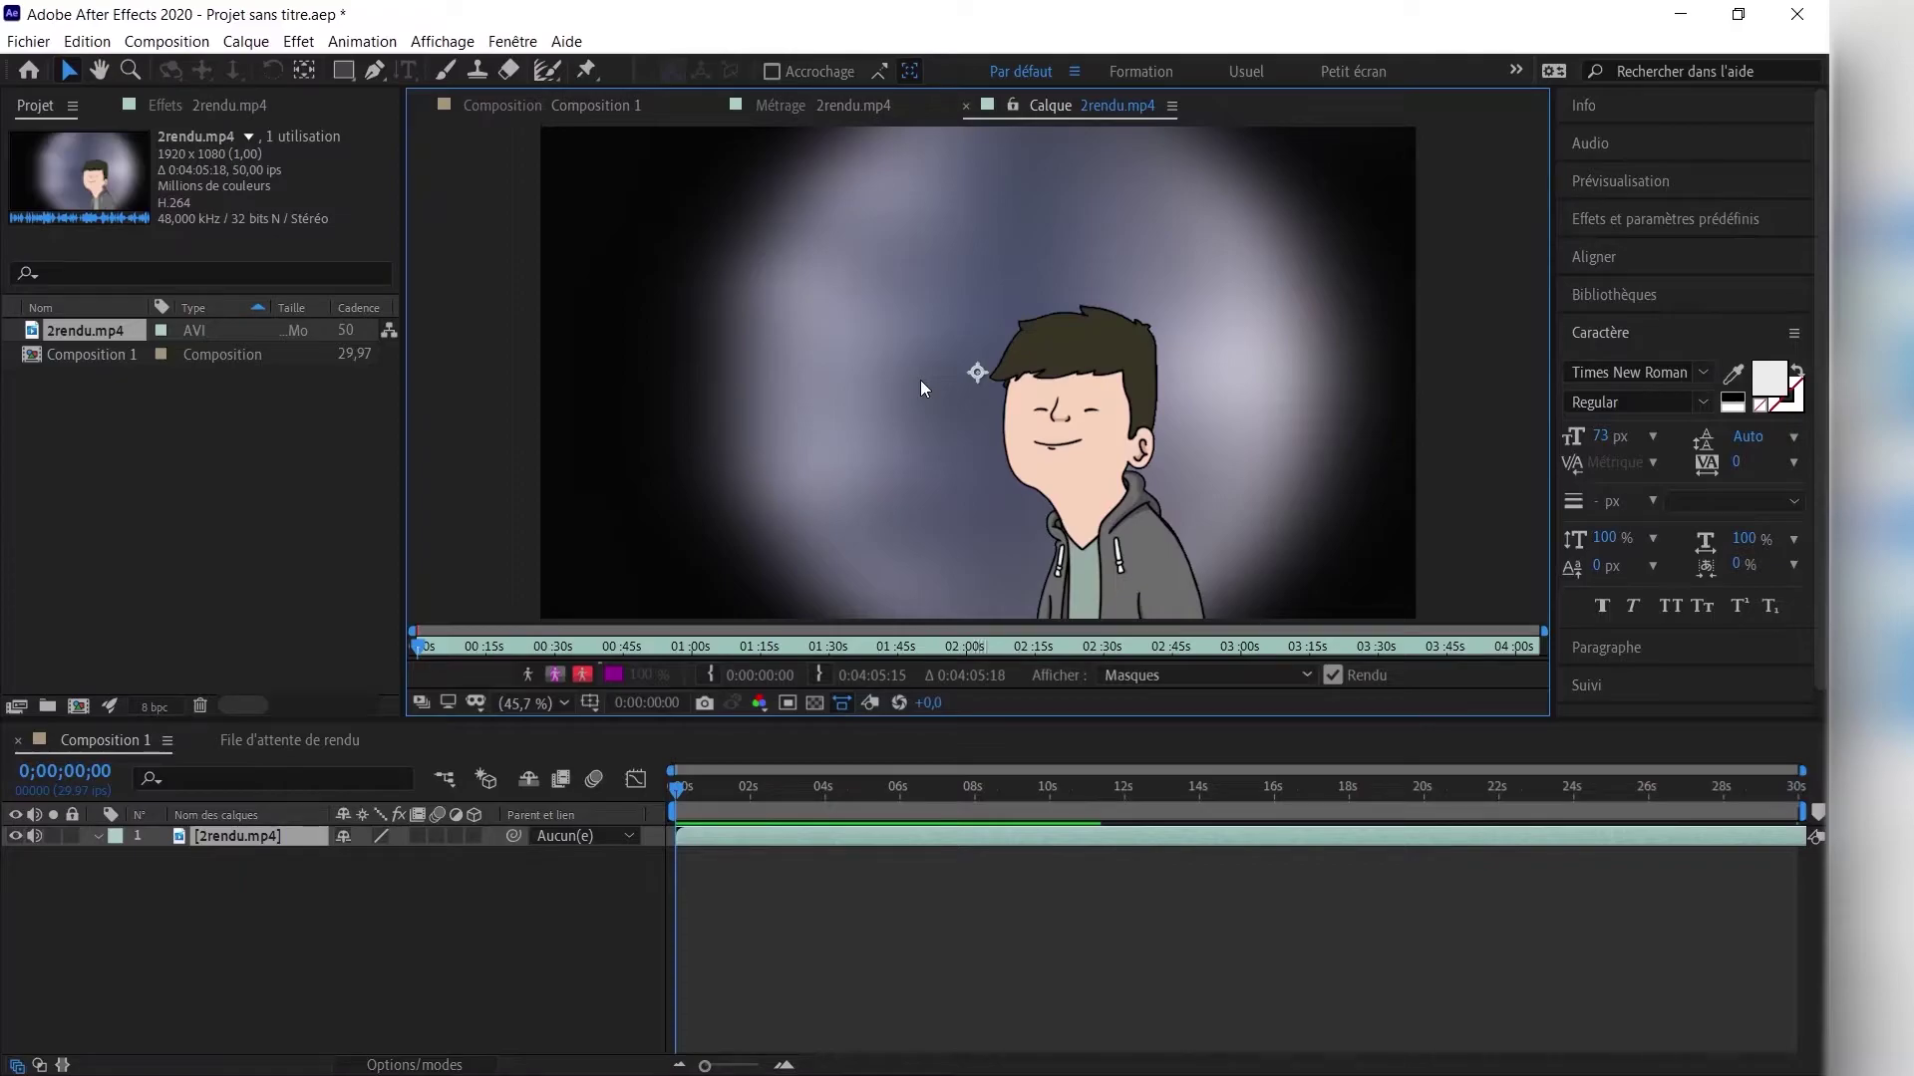
pyautogui.hotkey('alt', 'w')
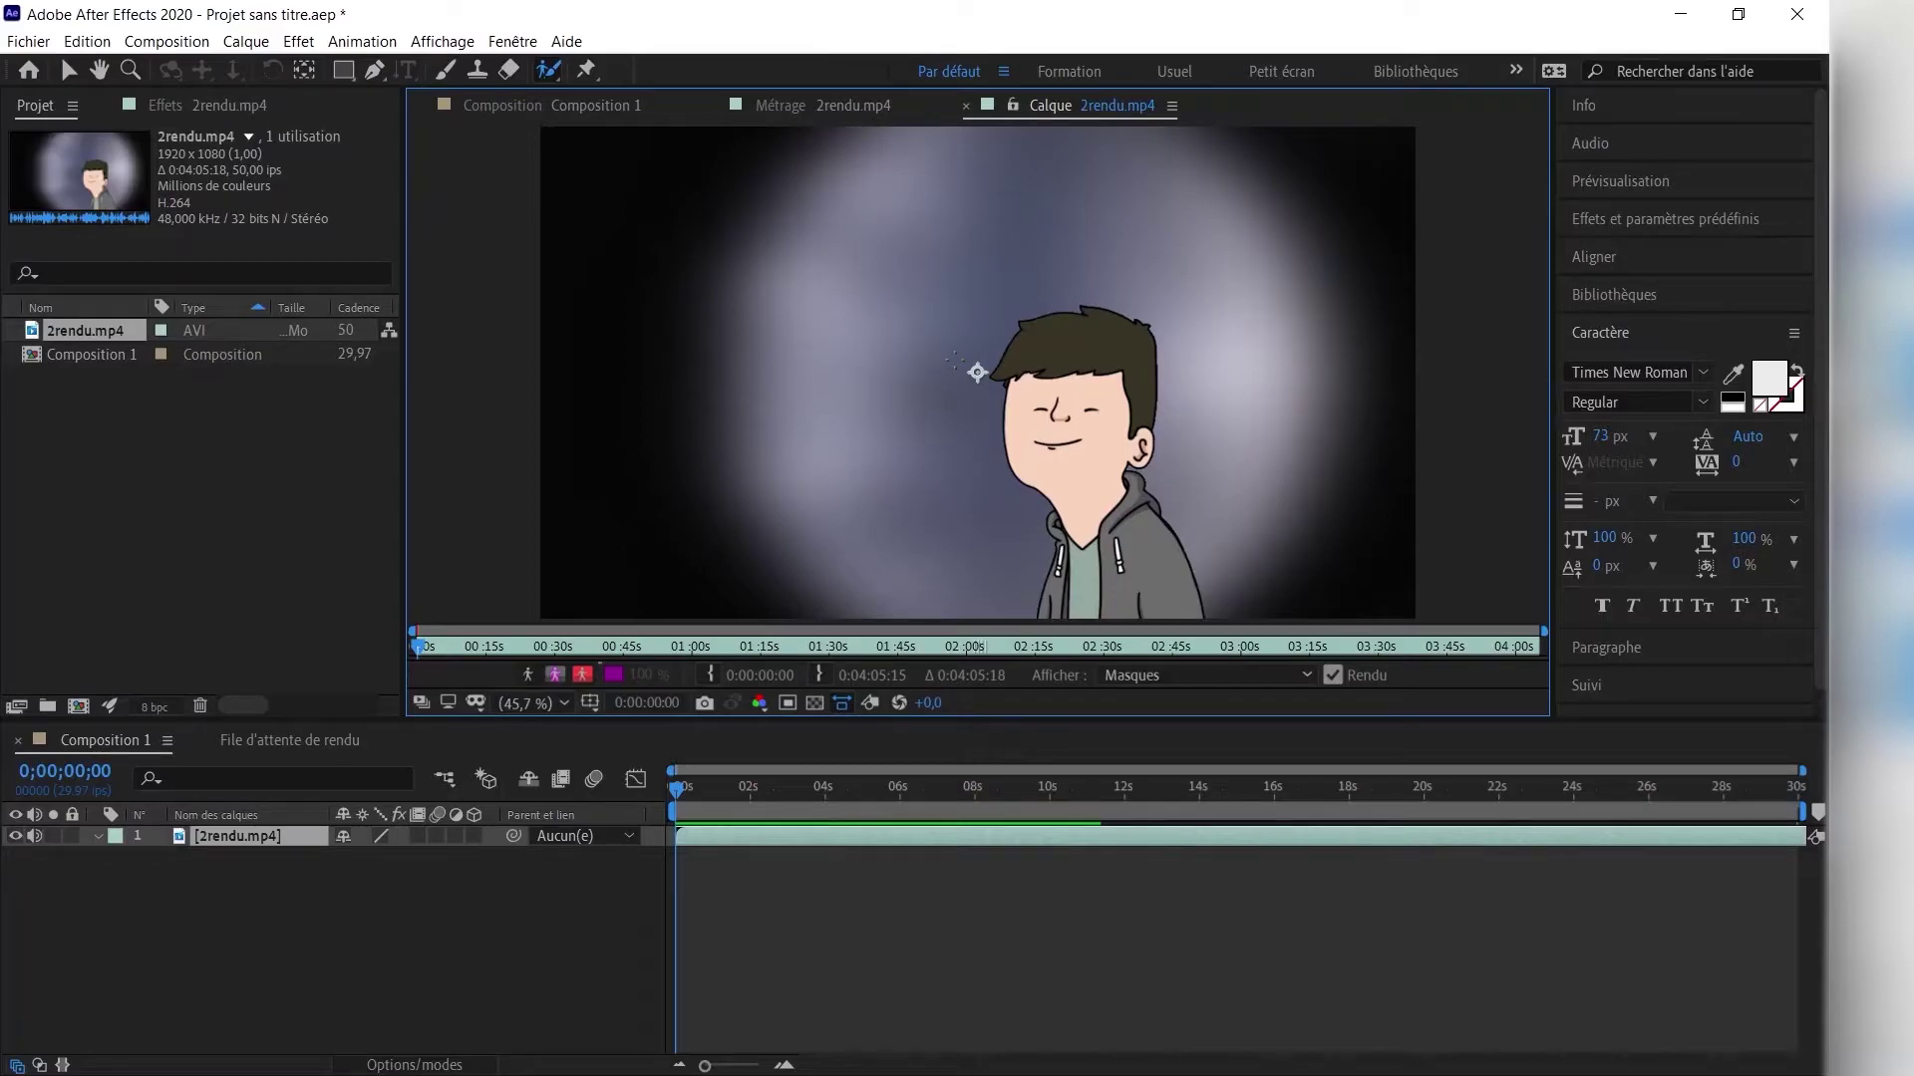
pyautogui.moveTo(954, 359)
pyautogui.mouseDown()
pyautogui.moveTo(1104, 293)
pyautogui.moveTo(1174, 327)
pyautogui.moveTo(1193, 395)
pyautogui.moveTo(1153, 425)
pyautogui.moveTo(932, 411)
pyautogui.mouseUp()
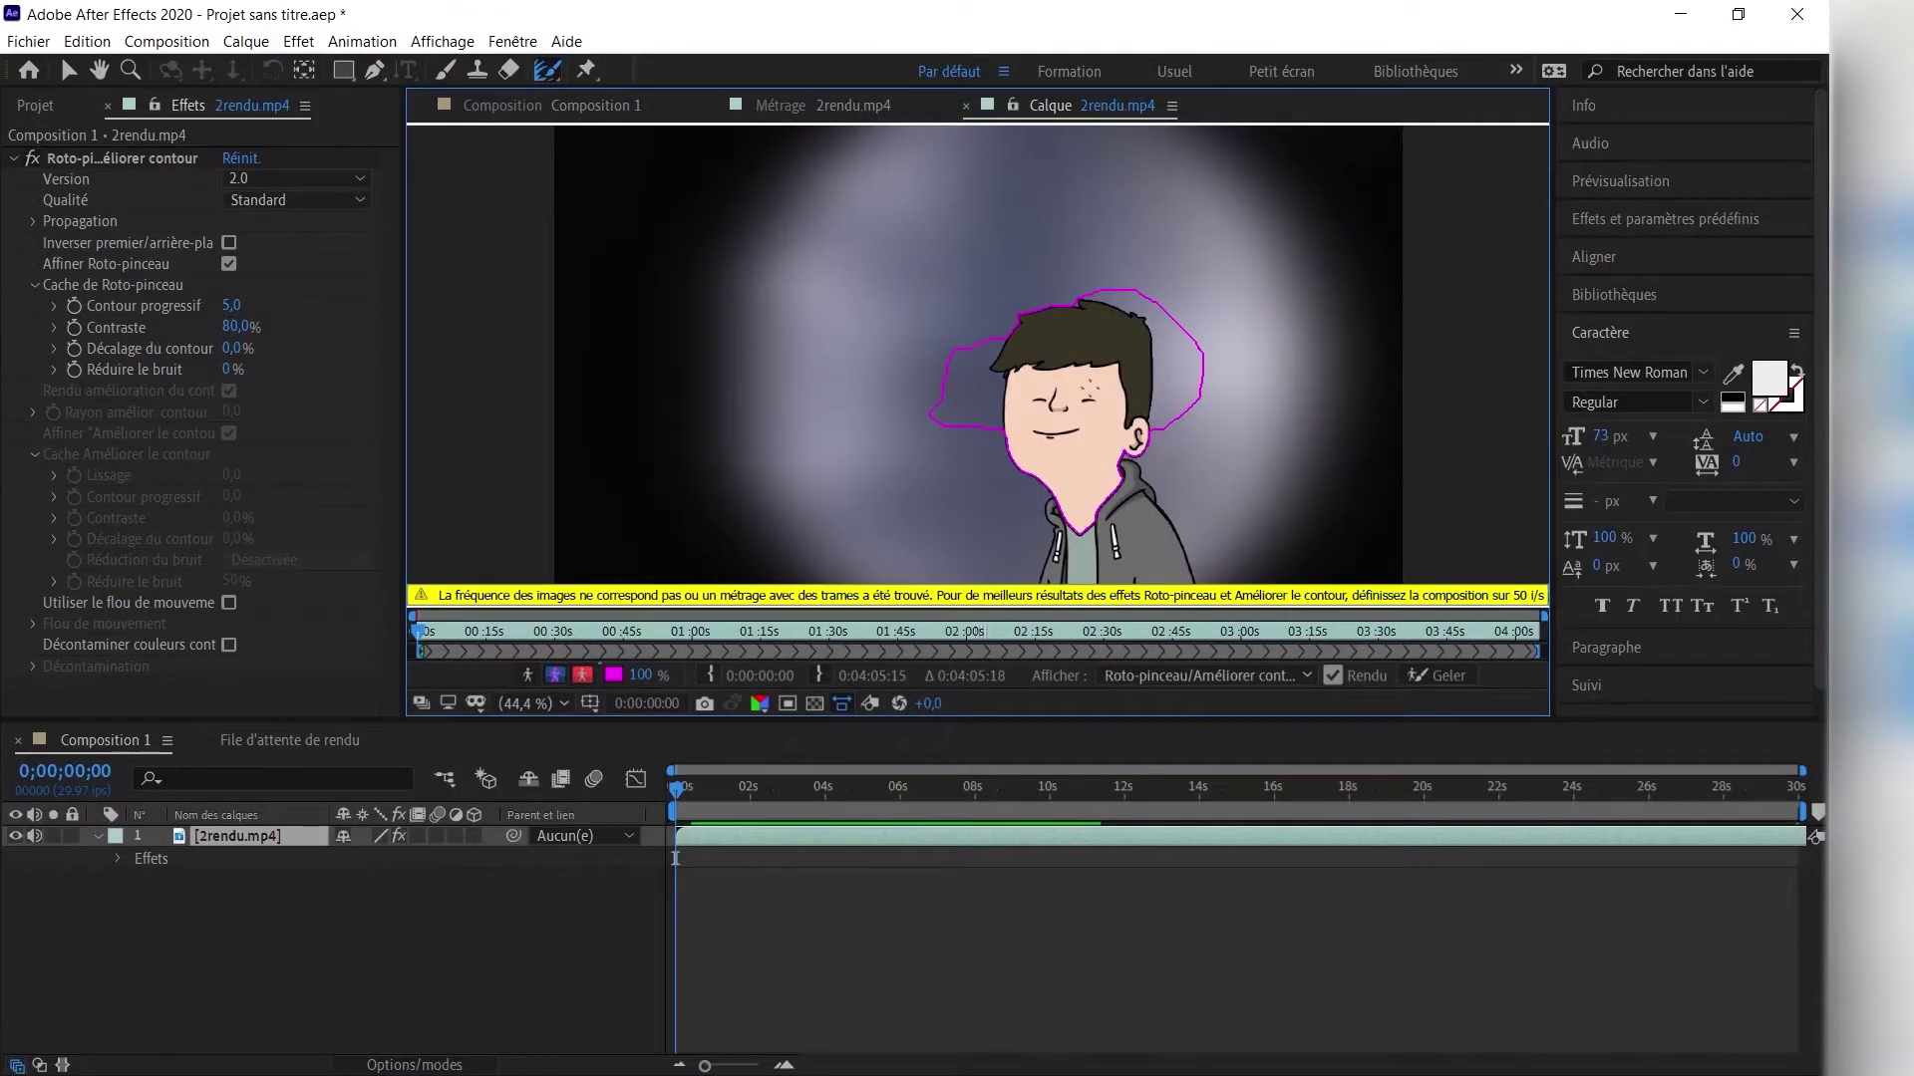
pyautogui.moveTo(1148, 337)
pyautogui.mouseDown()
pyautogui.moveTo(1098, 287)
pyautogui.moveTo(1018, 298)
pyautogui.moveTo(1096, 317)
pyautogui.mouseUp()
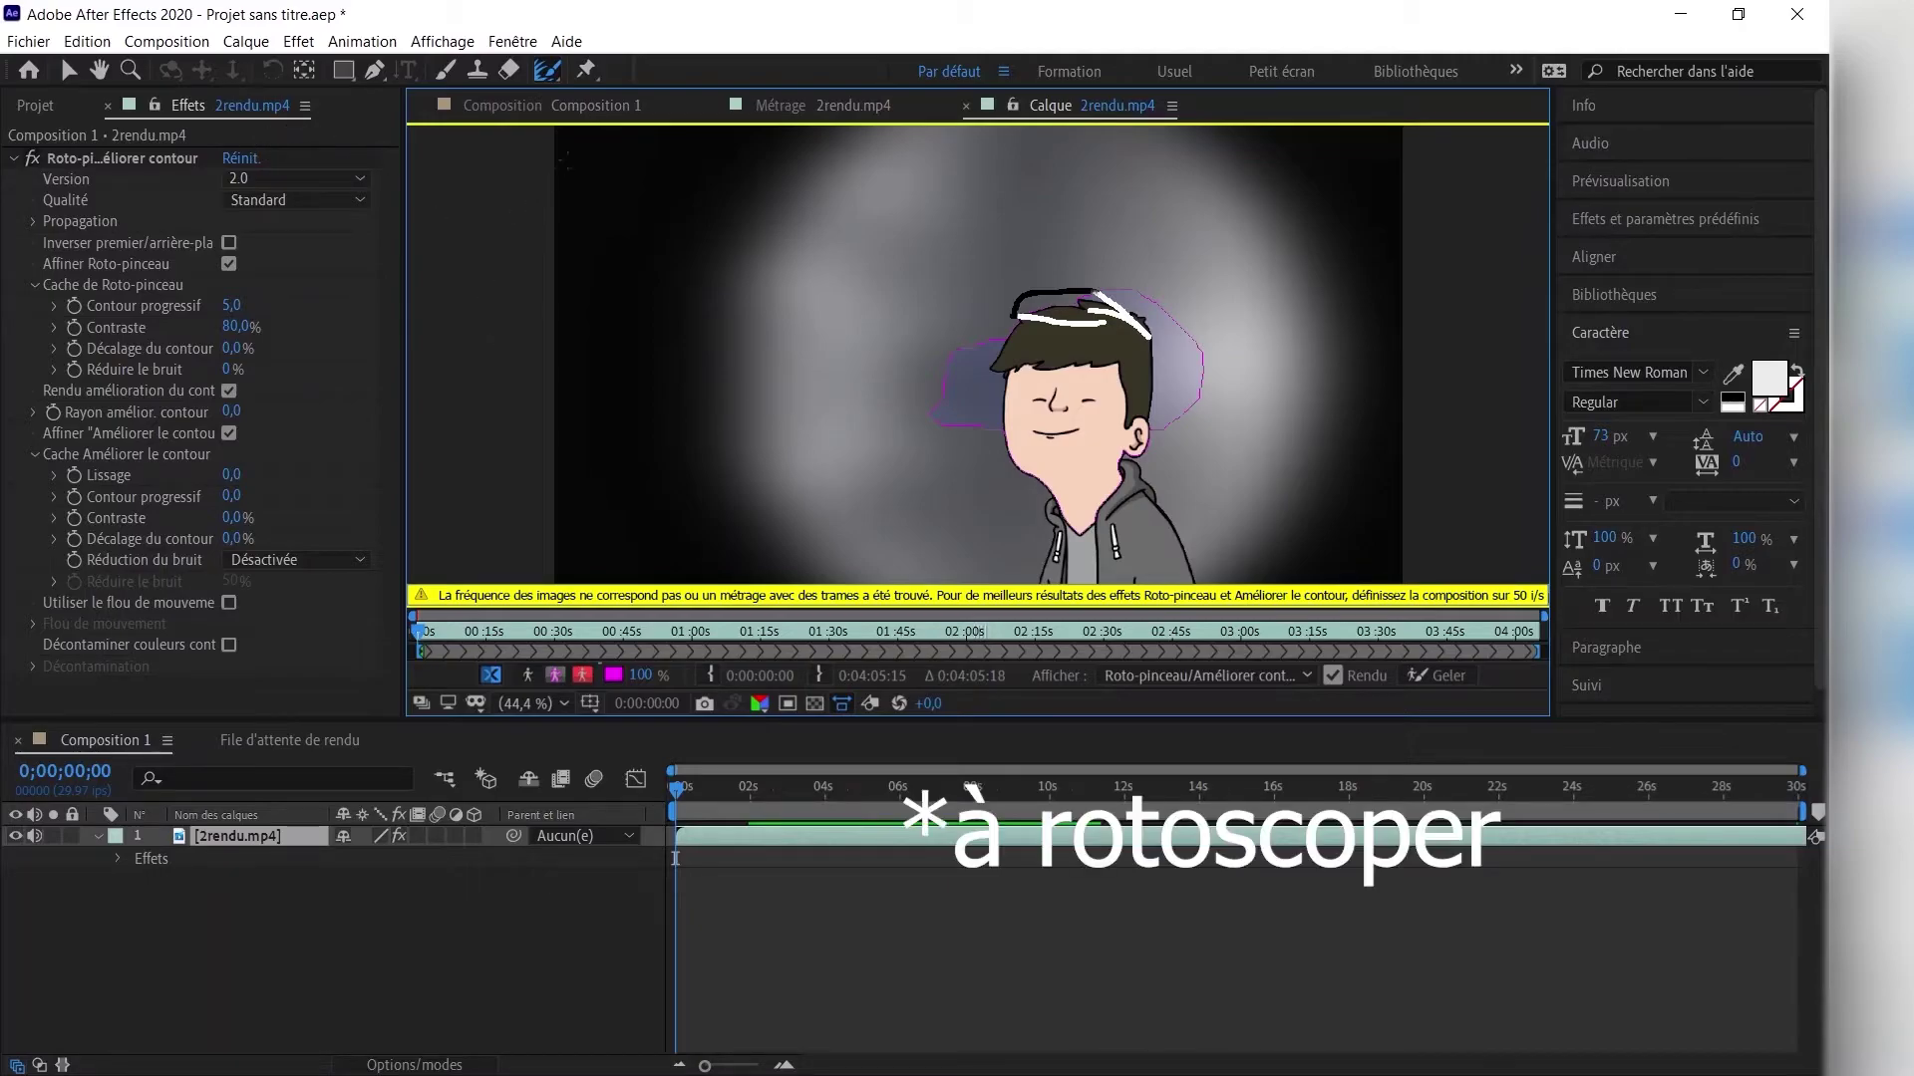
pyautogui.click(578, 109)
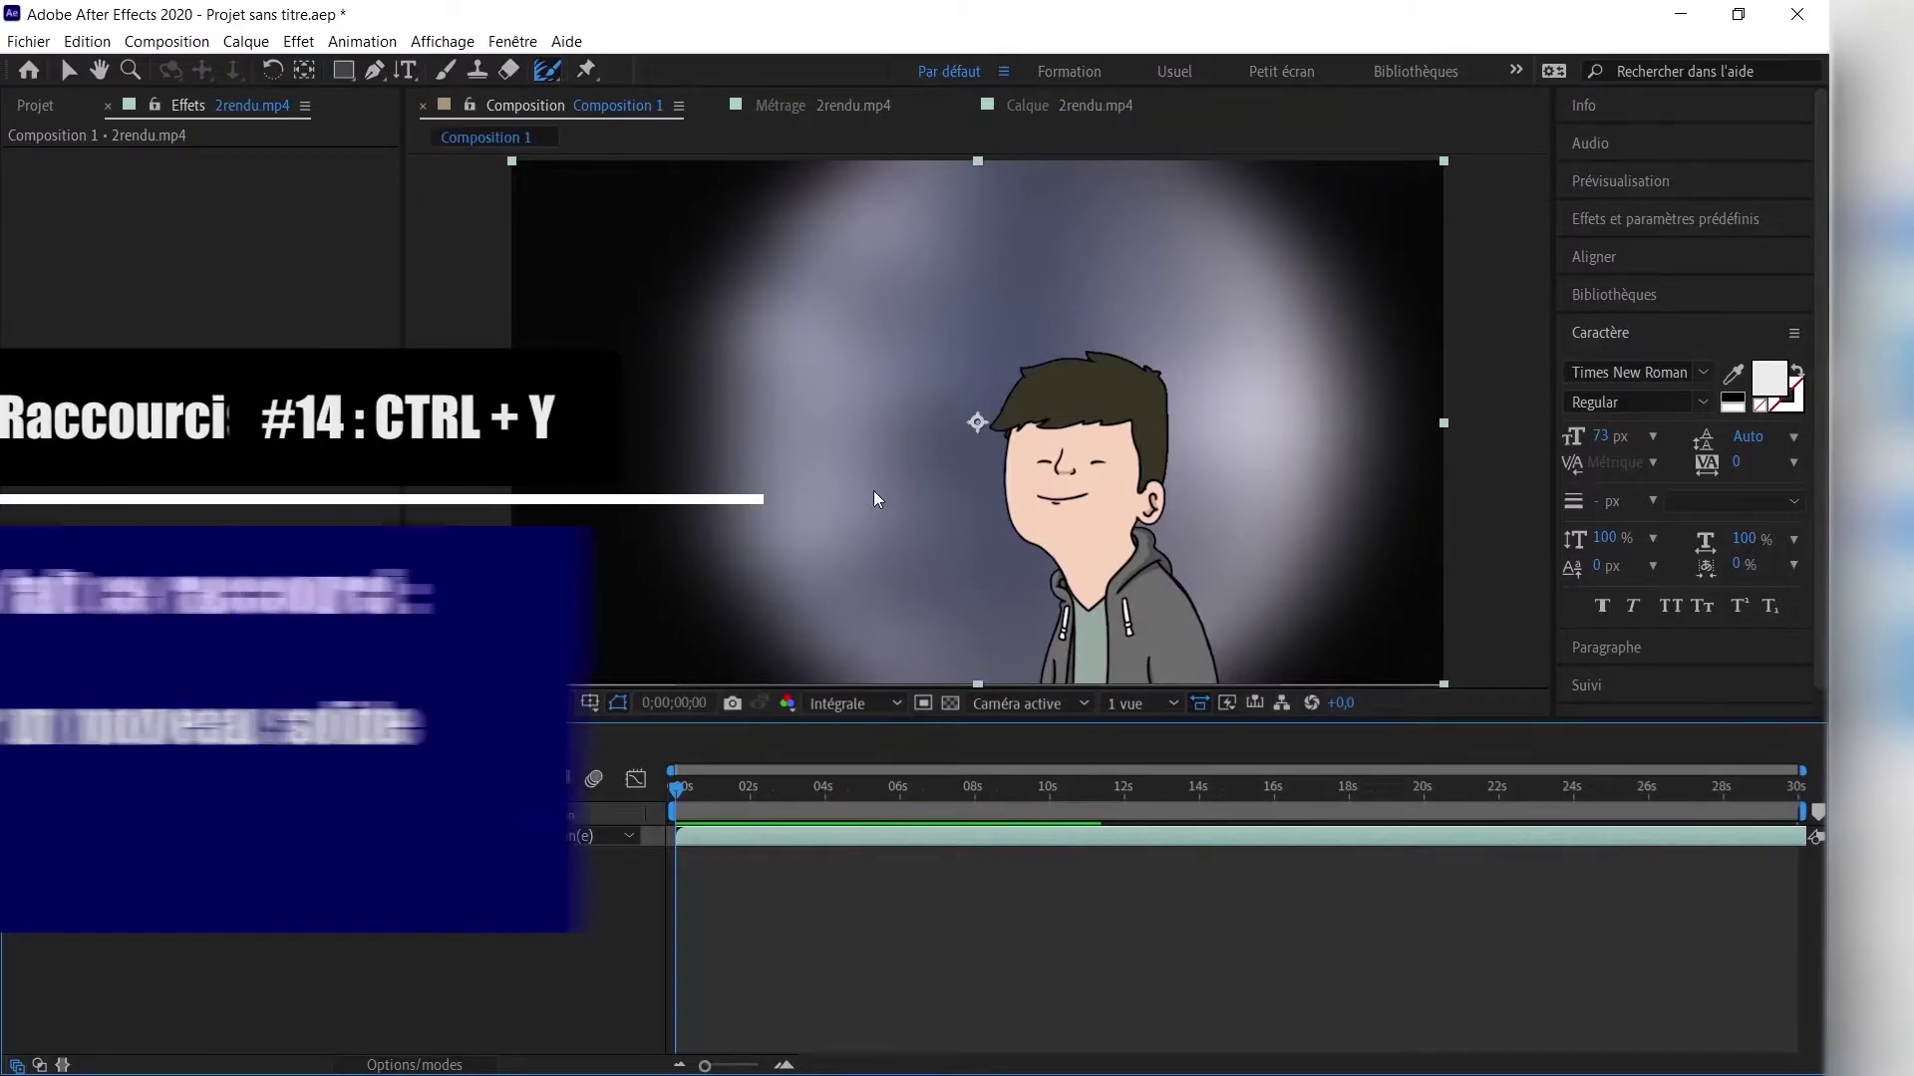
# Create a 1920 × 1080 px solid layer in a custom colour chosen with the colour picker.
pyautogui.hotkey('ctrl', 'y')
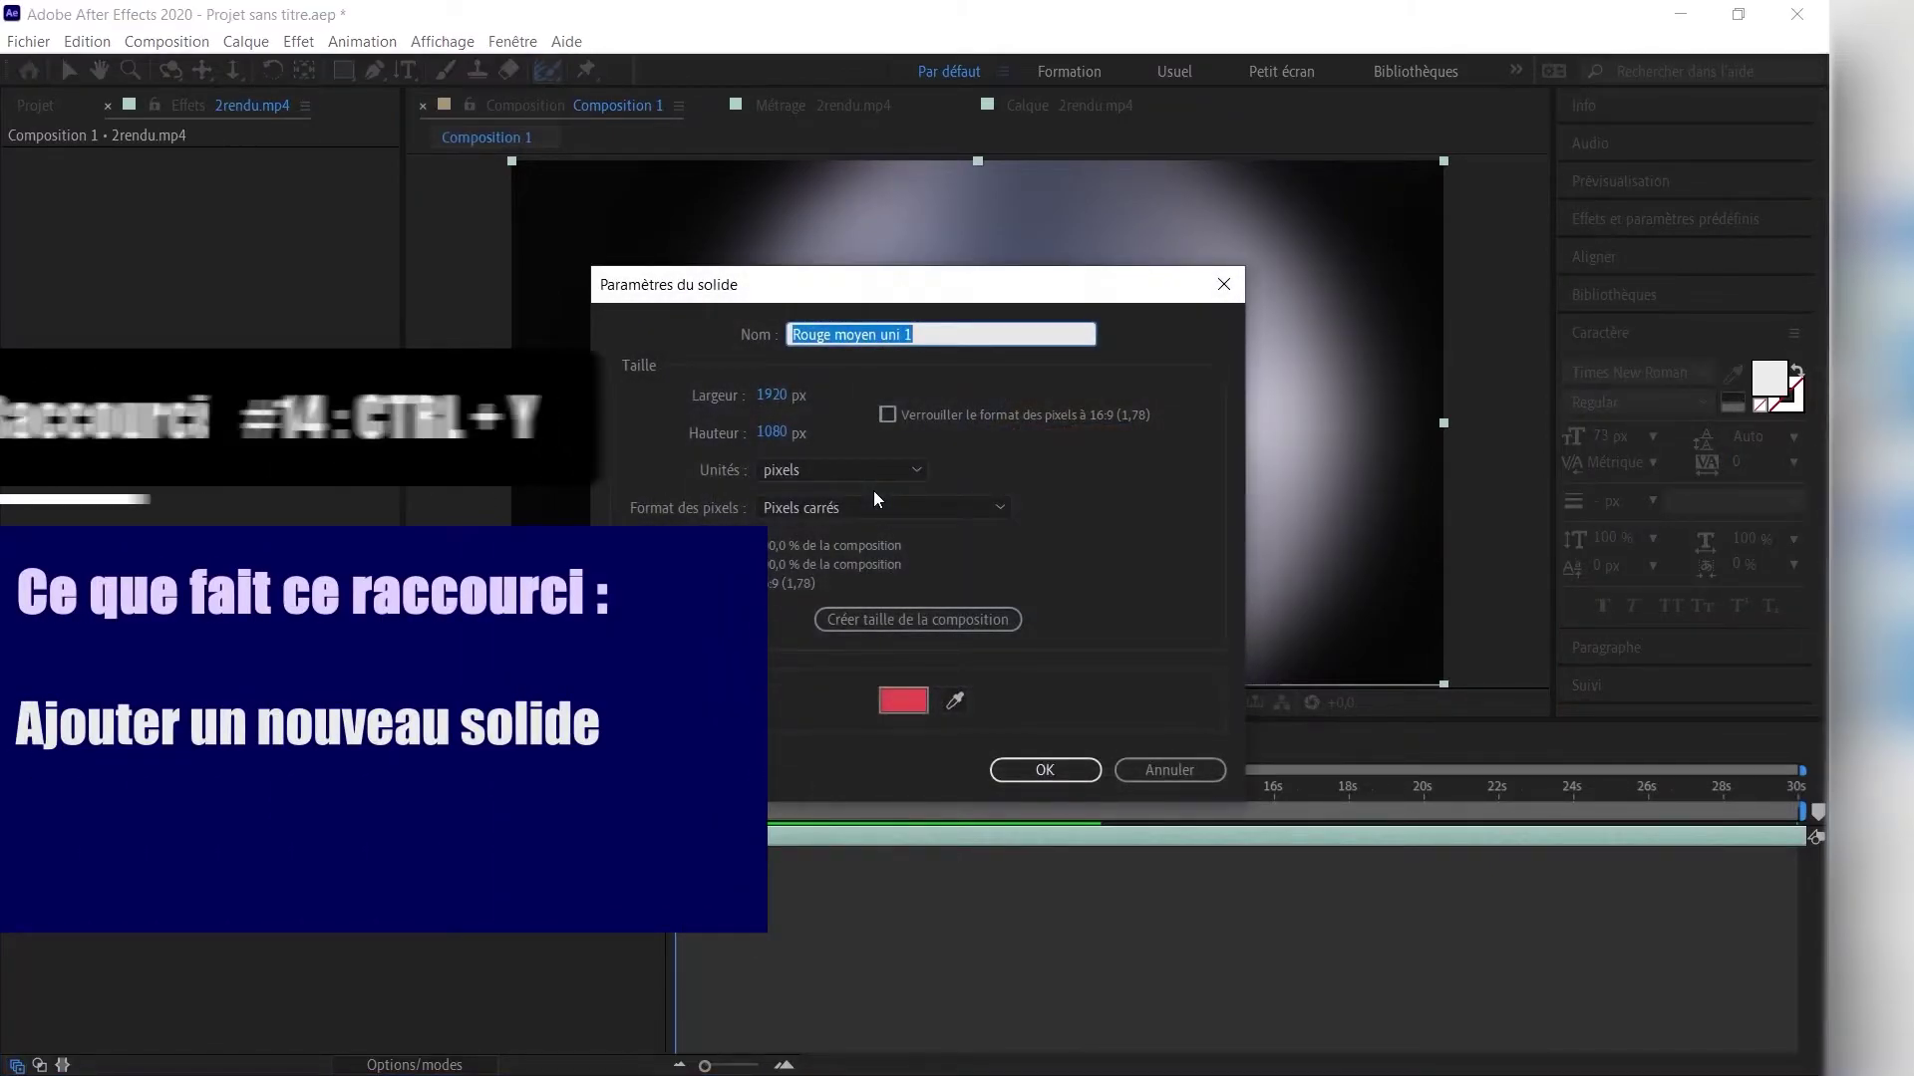
pyautogui.click(917, 697)
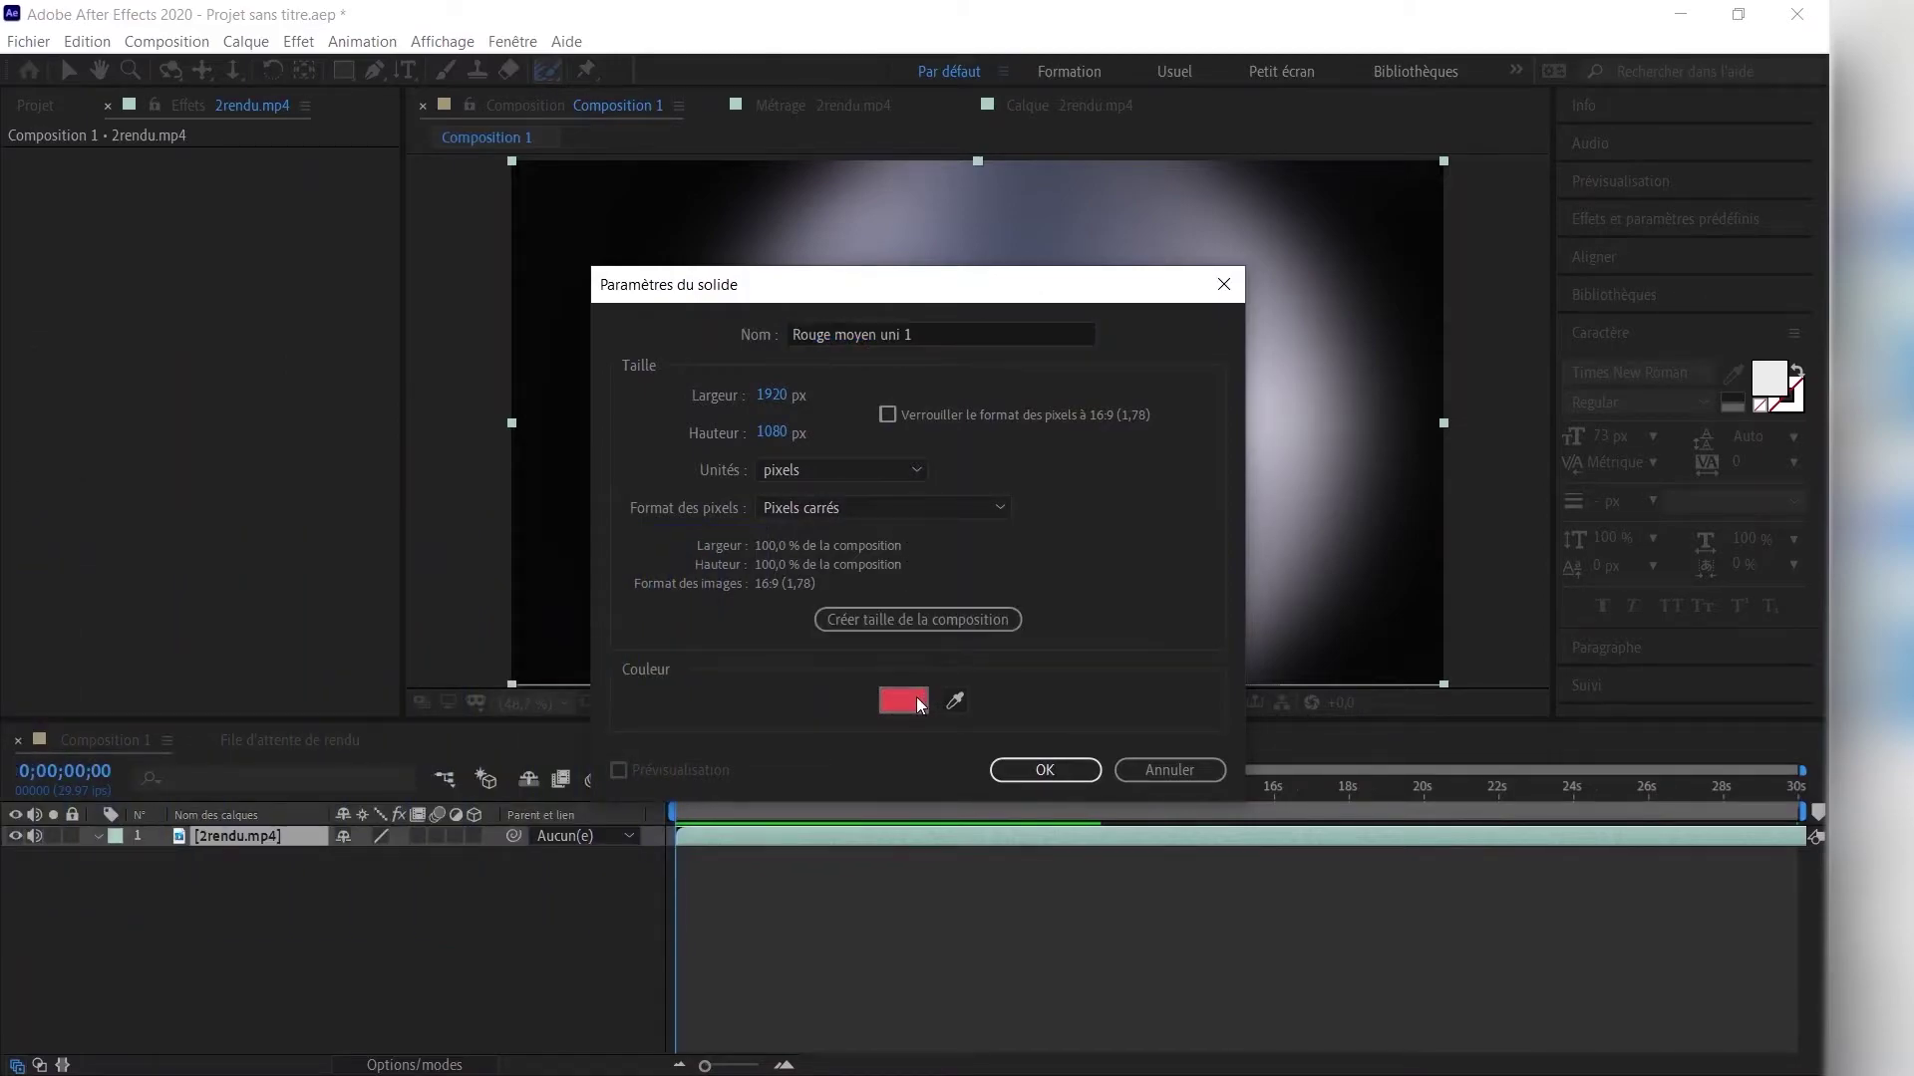
pyautogui.moveTo(868, 491); pyautogui.dragTo(869, 570)
pyautogui.moveTo(967, 517); pyautogui.dragTo(973, 503)
pyautogui.moveTo(858, 452); pyautogui.dragTo(908, 423)
pyautogui.click(1115, 398)
pyautogui.click(1052, 772)
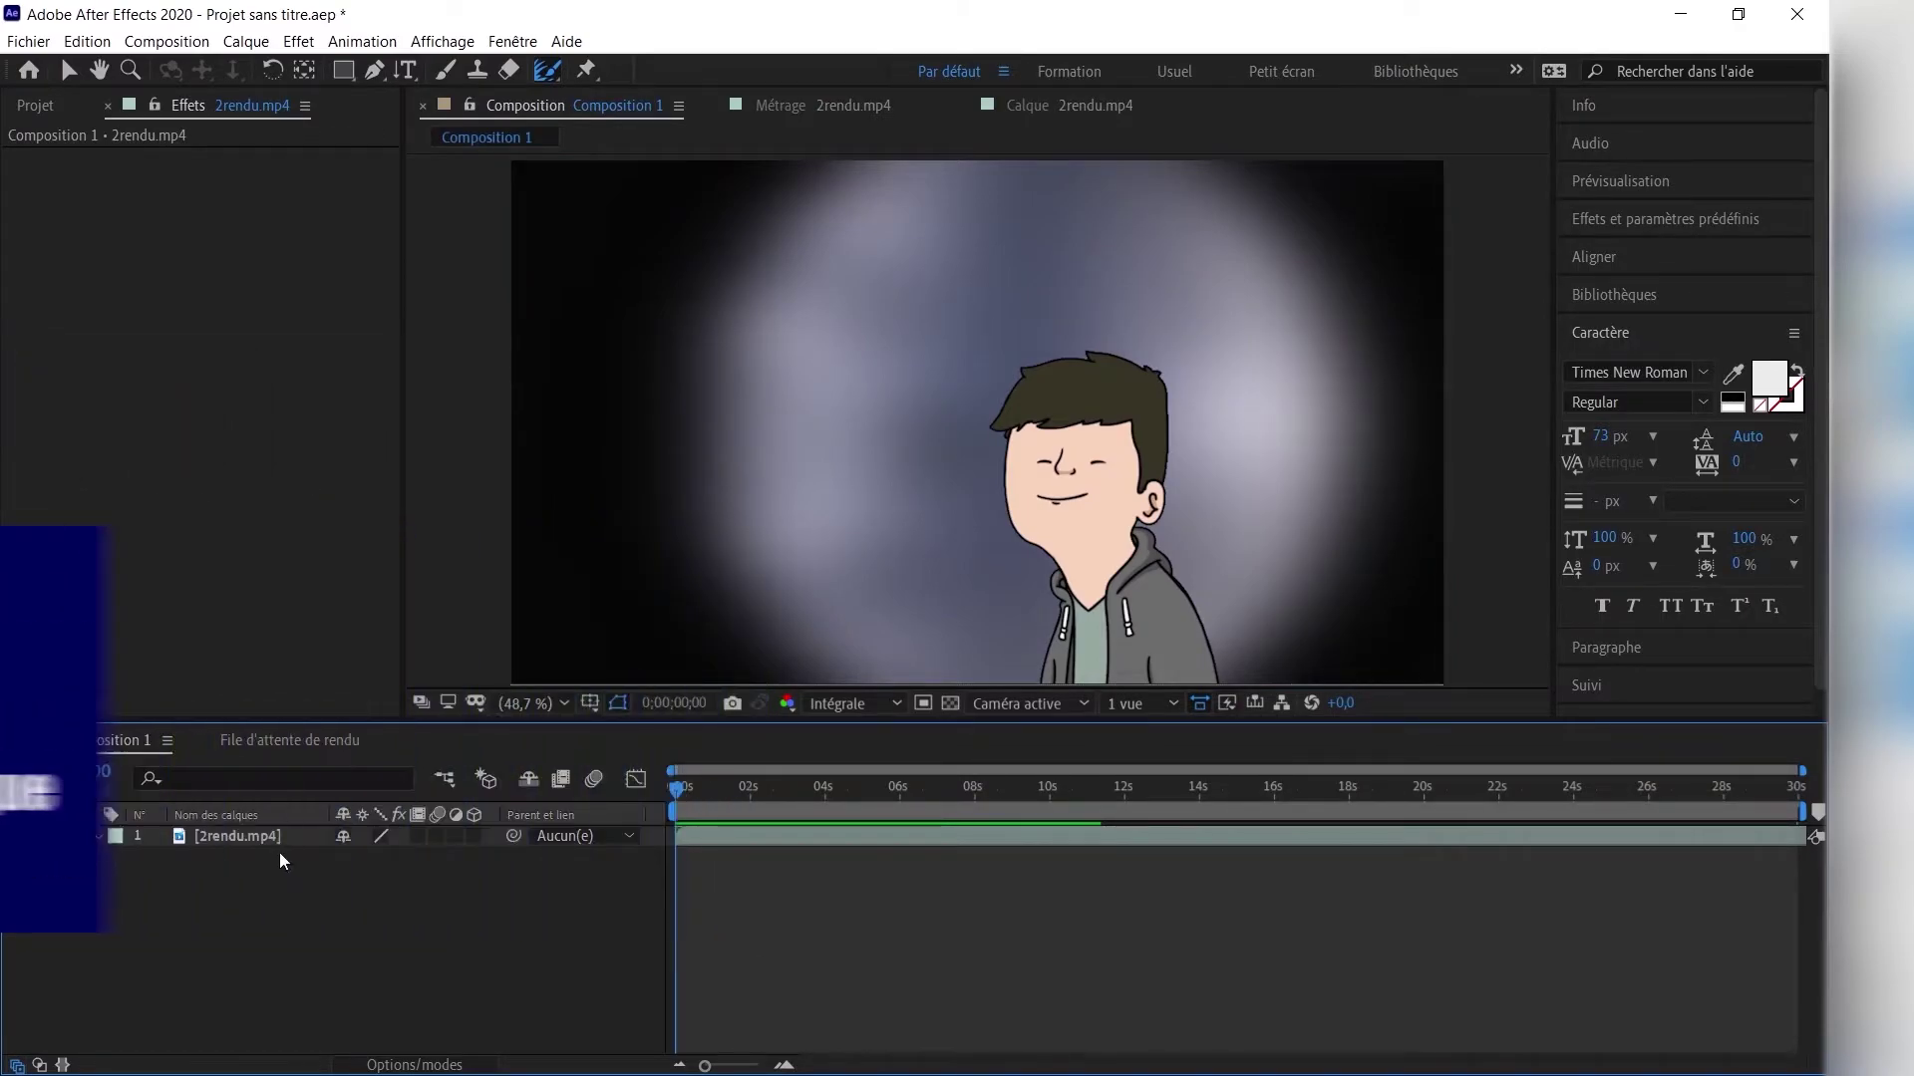
# Apply the last-used Roto Brush & Refine Edge effect to the 2rendu.mp4 layer and repeat it until there are four instances.
pyautogui.click(294, 840)
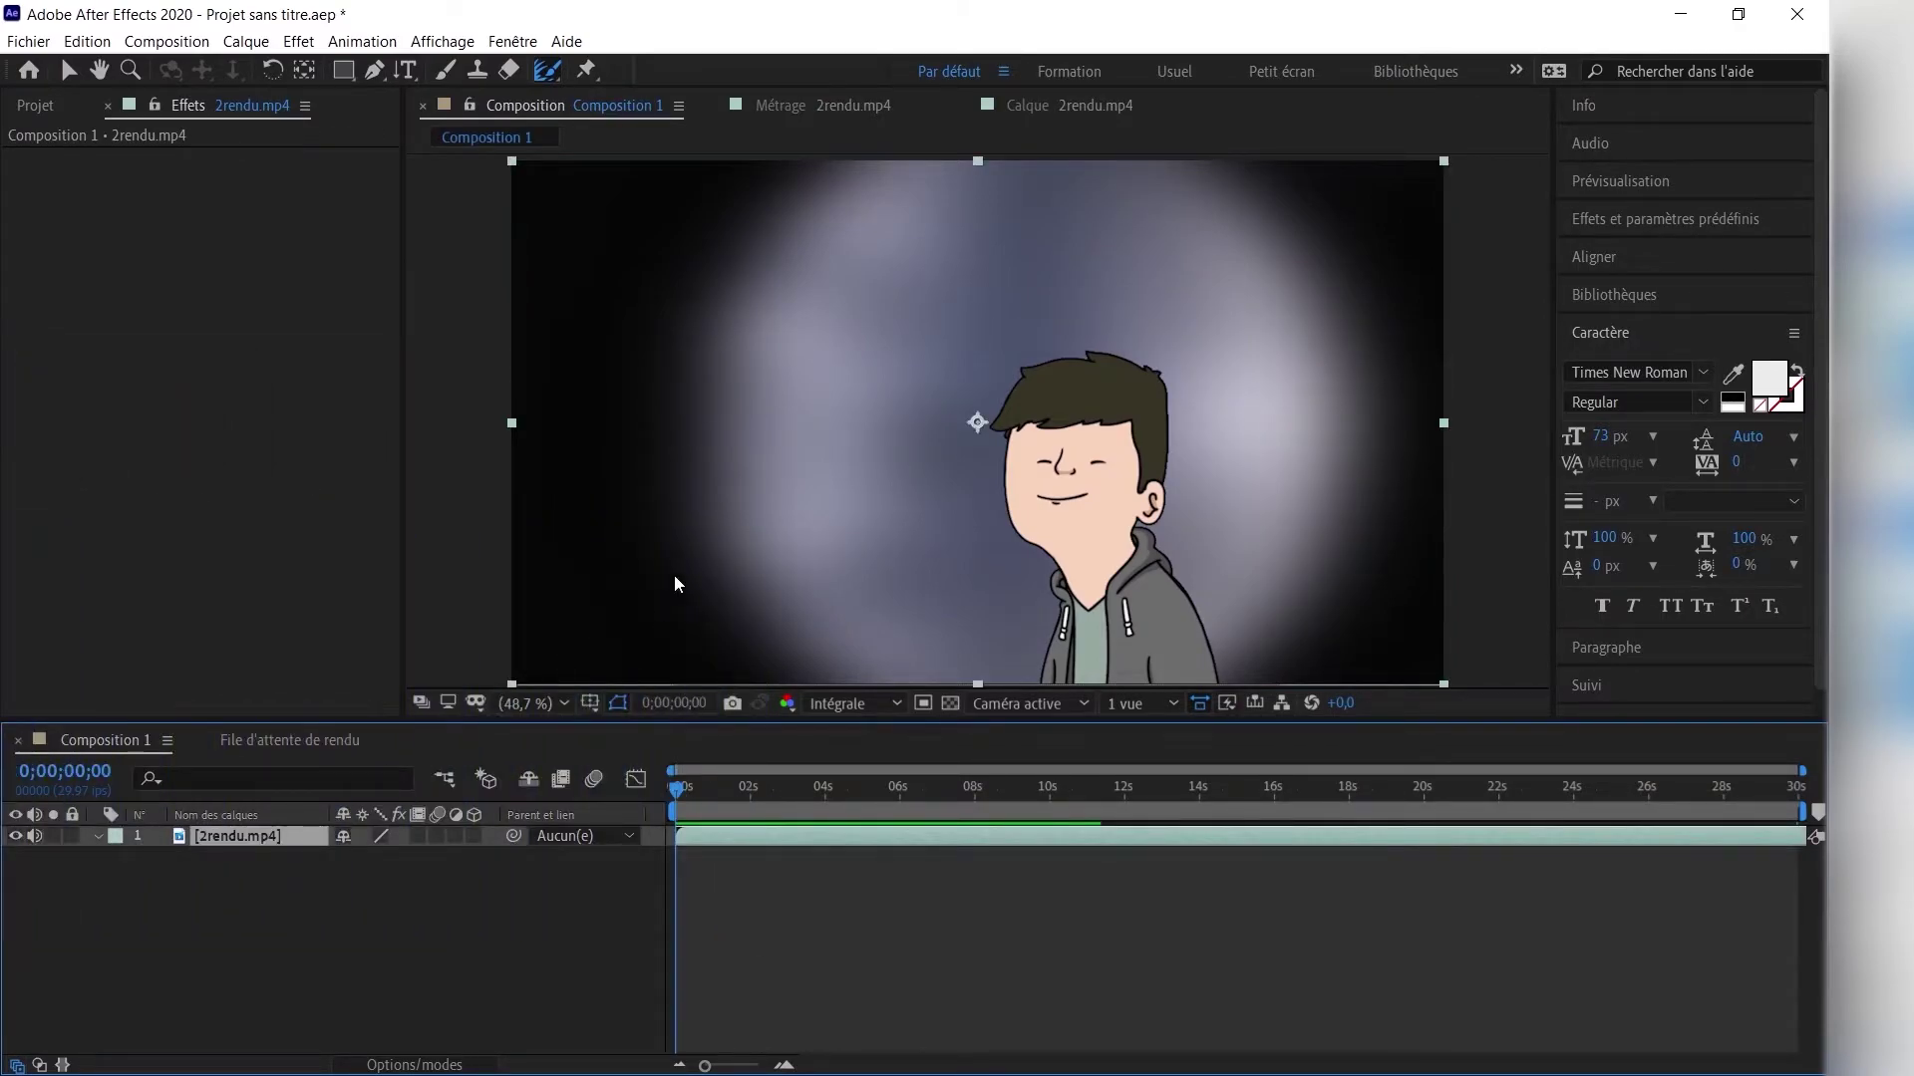
pyautogui.hotkey('ctrl', 'alt', 'shift', 'e')
pyautogui.press('v')
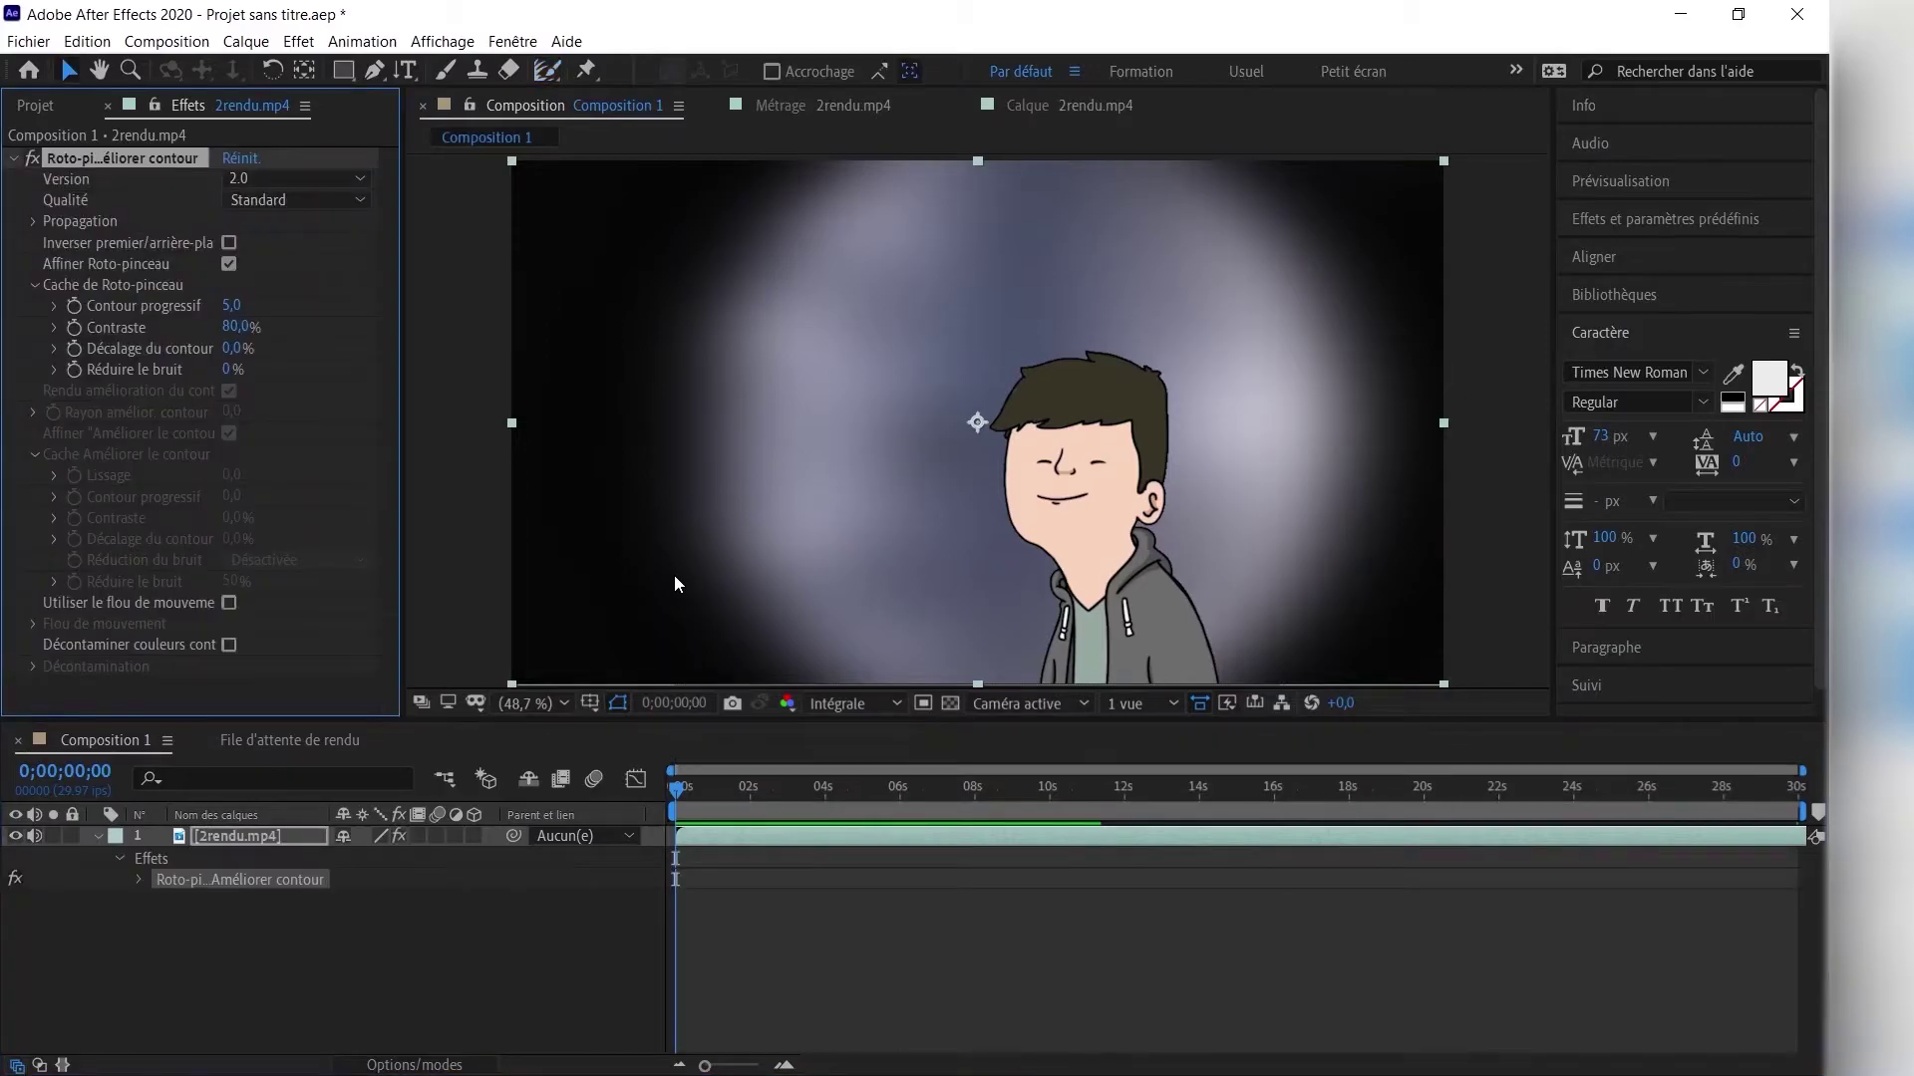
pyautogui.hotkey('ctrl', 'd')
pyautogui.hotkey('ctrl', 'd')
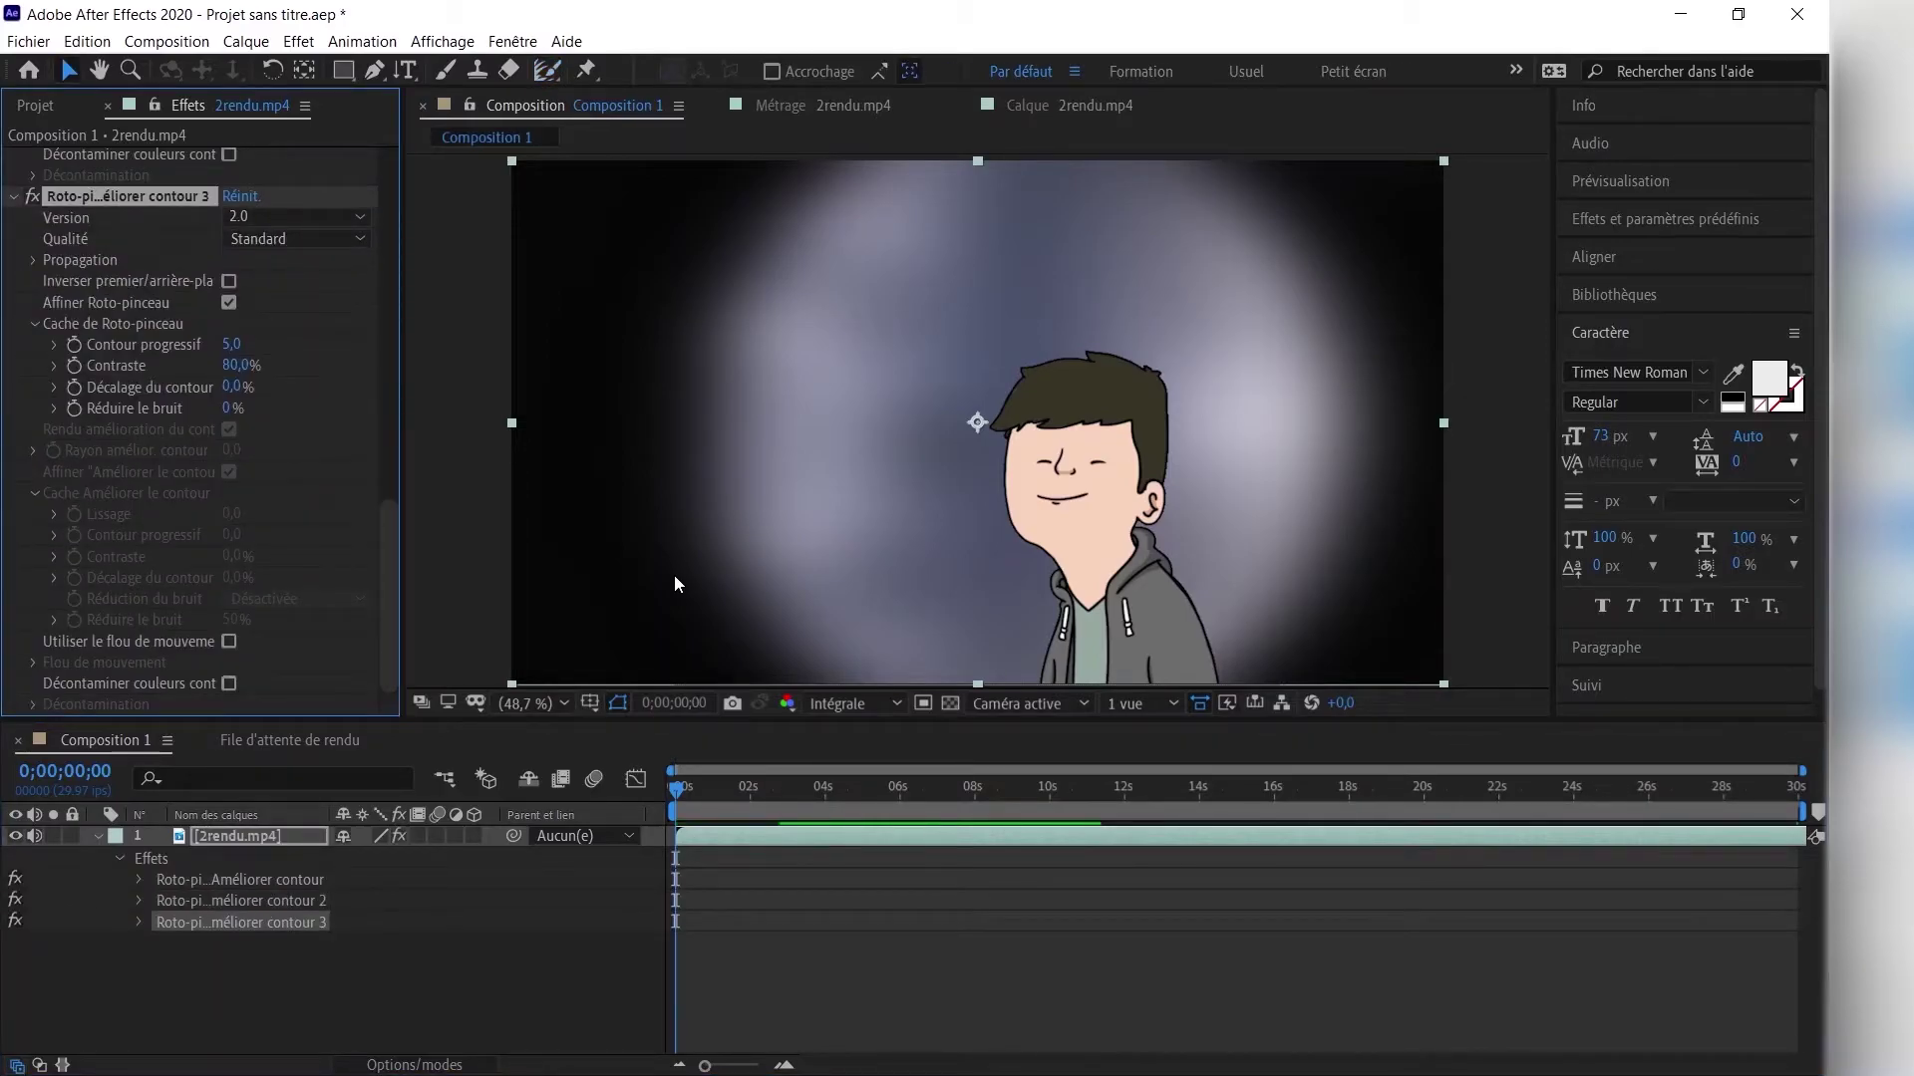
pyautogui.hotkey('ctrl', 'd')
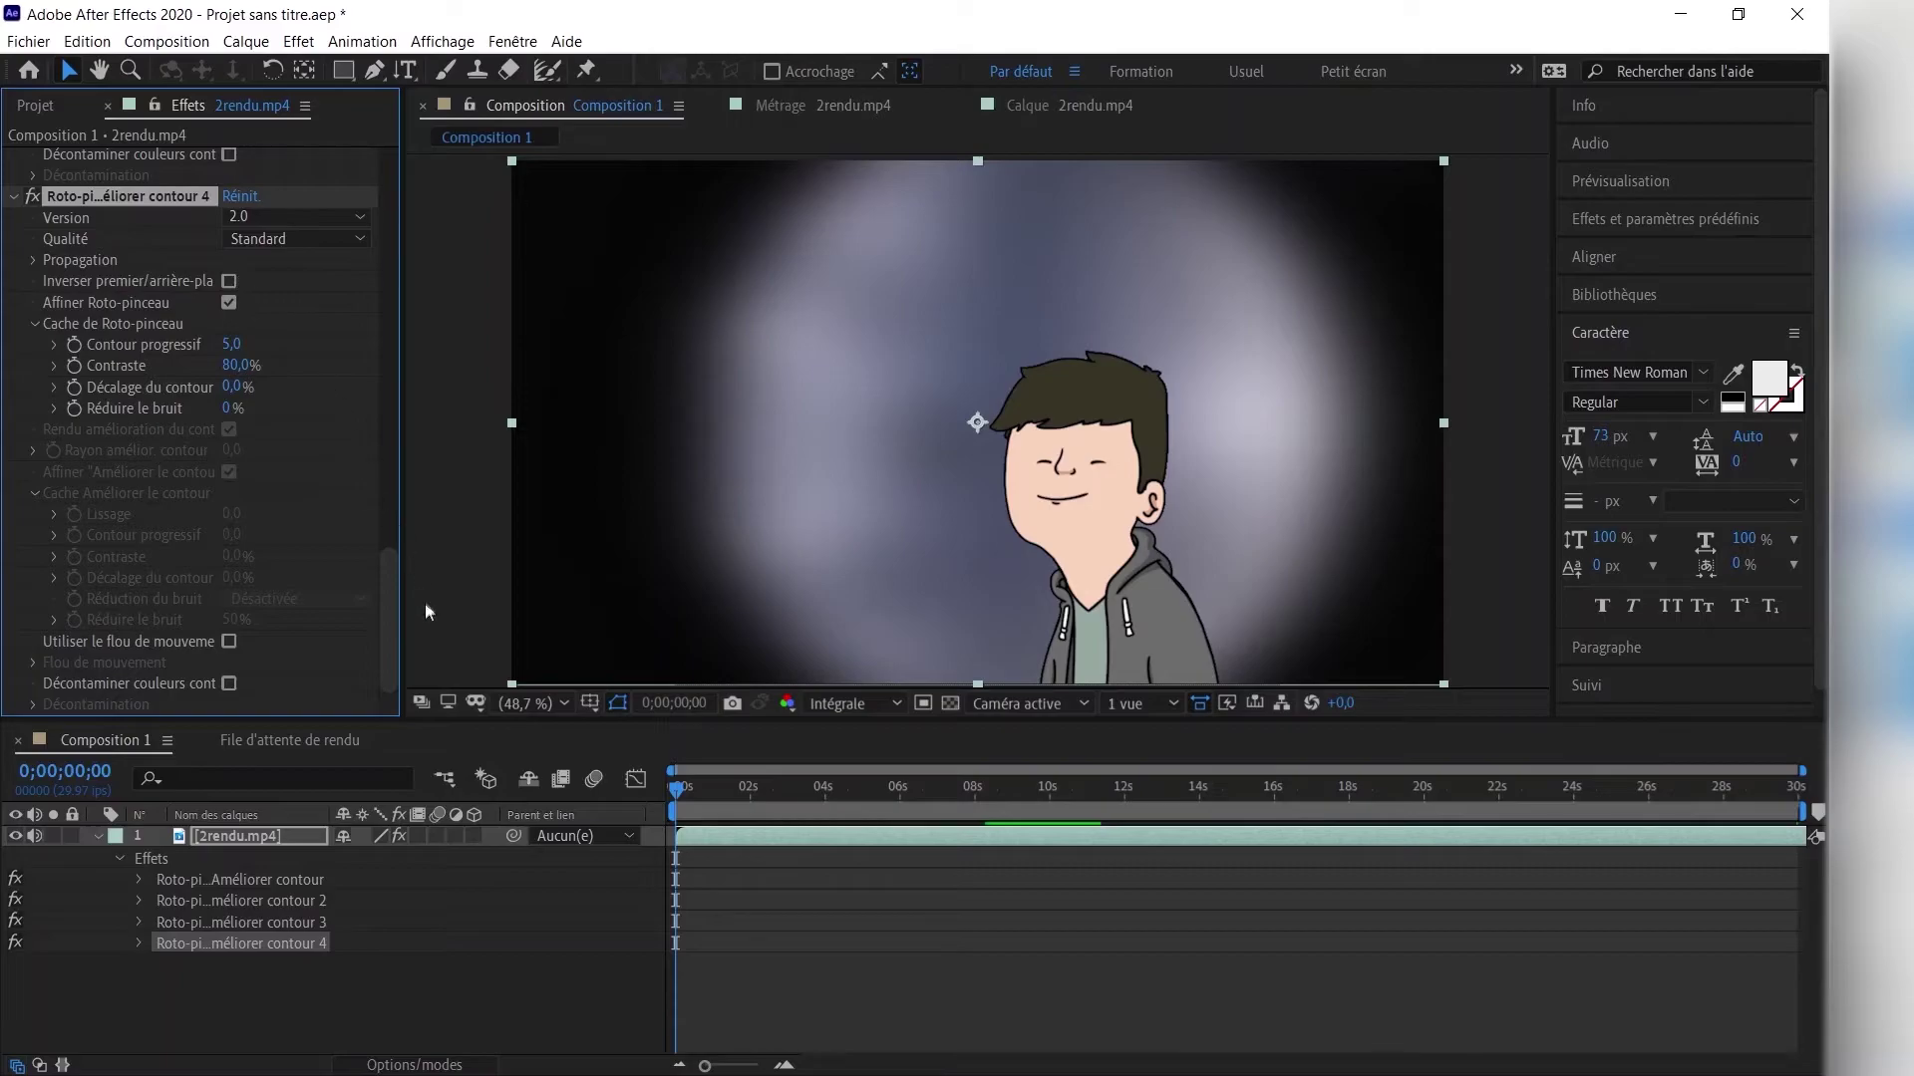
# Collapse the settings of all four Roto Brush & Refine Edge instances on 2rendu.mp4 and deselect them.
pyautogui.moveTo(393, 594); pyautogui.dragTo(417, 163)
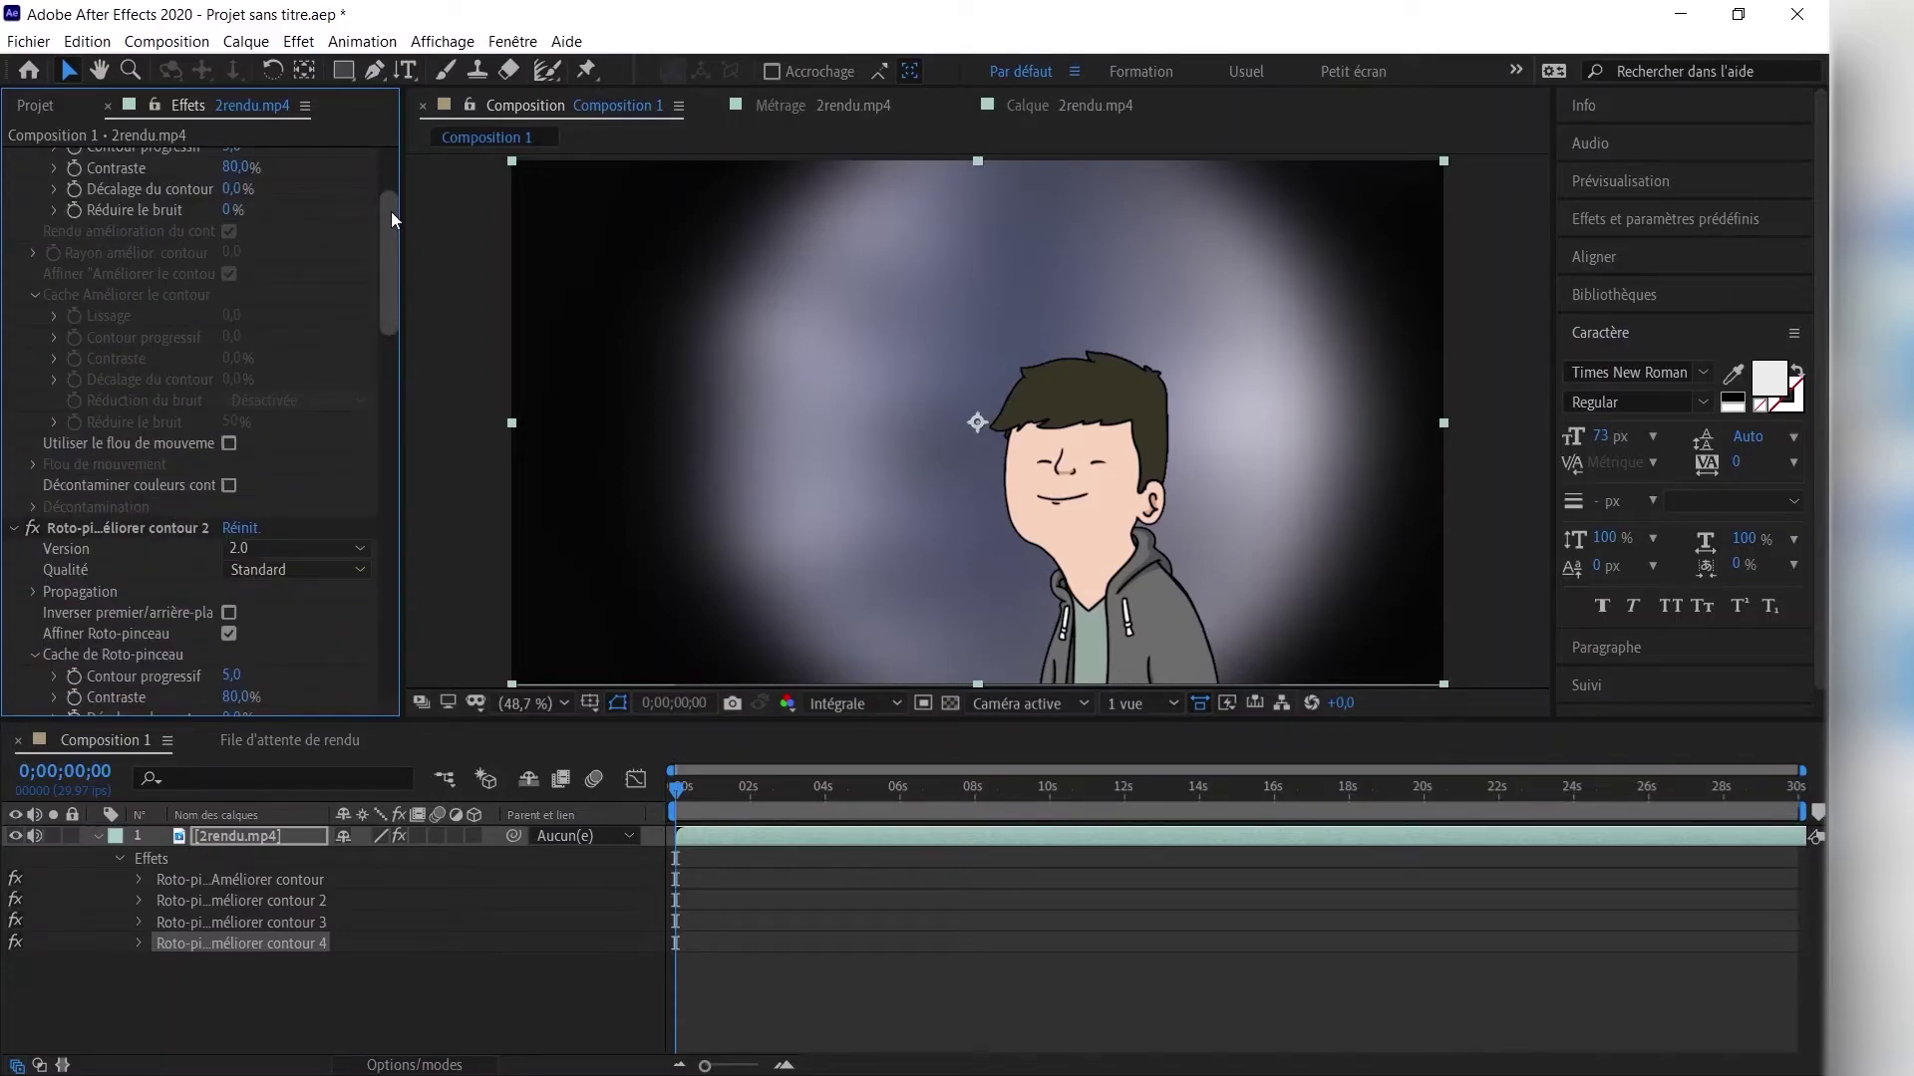
pyautogui.moveTo(391, 211); pyautogui.dragTo(413, 134)
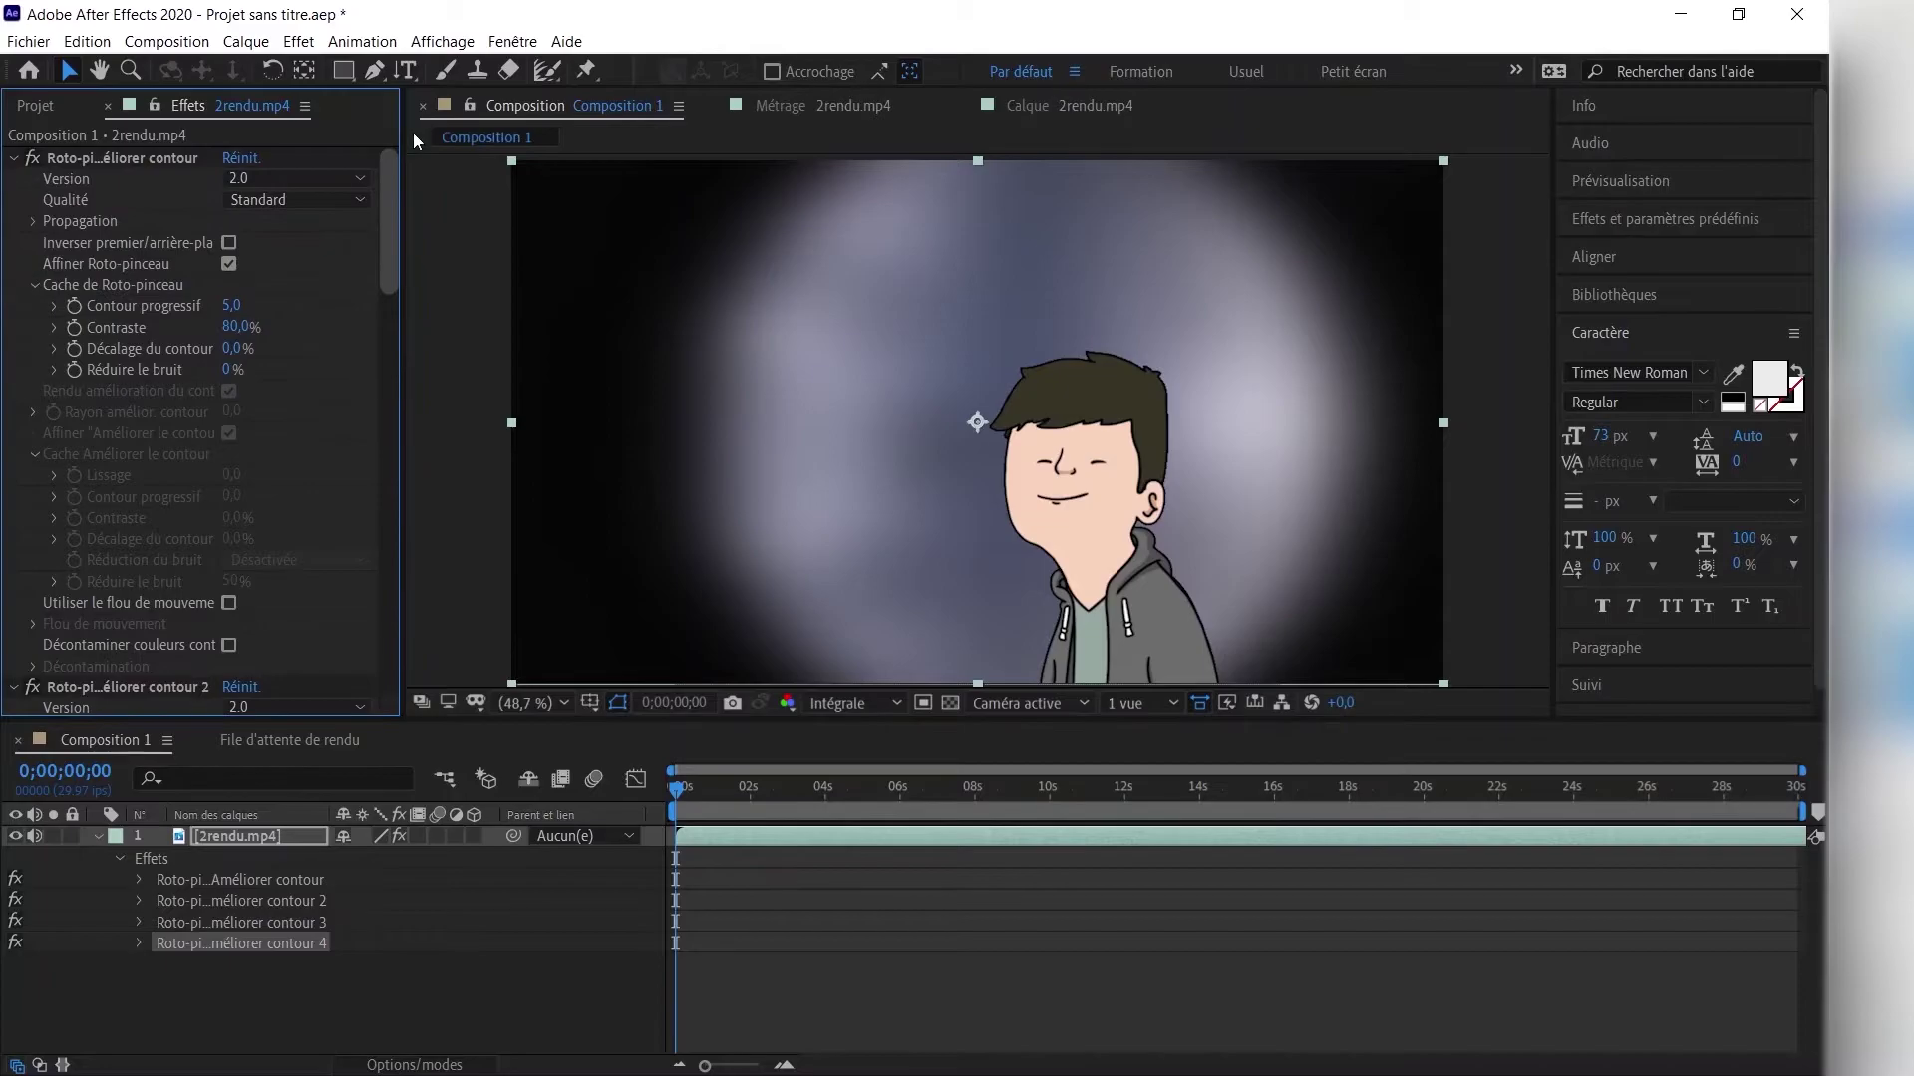
pyautogui.click(14, 159)
pyautogui.click(14, 179)
pyautogui.click(14, 200)
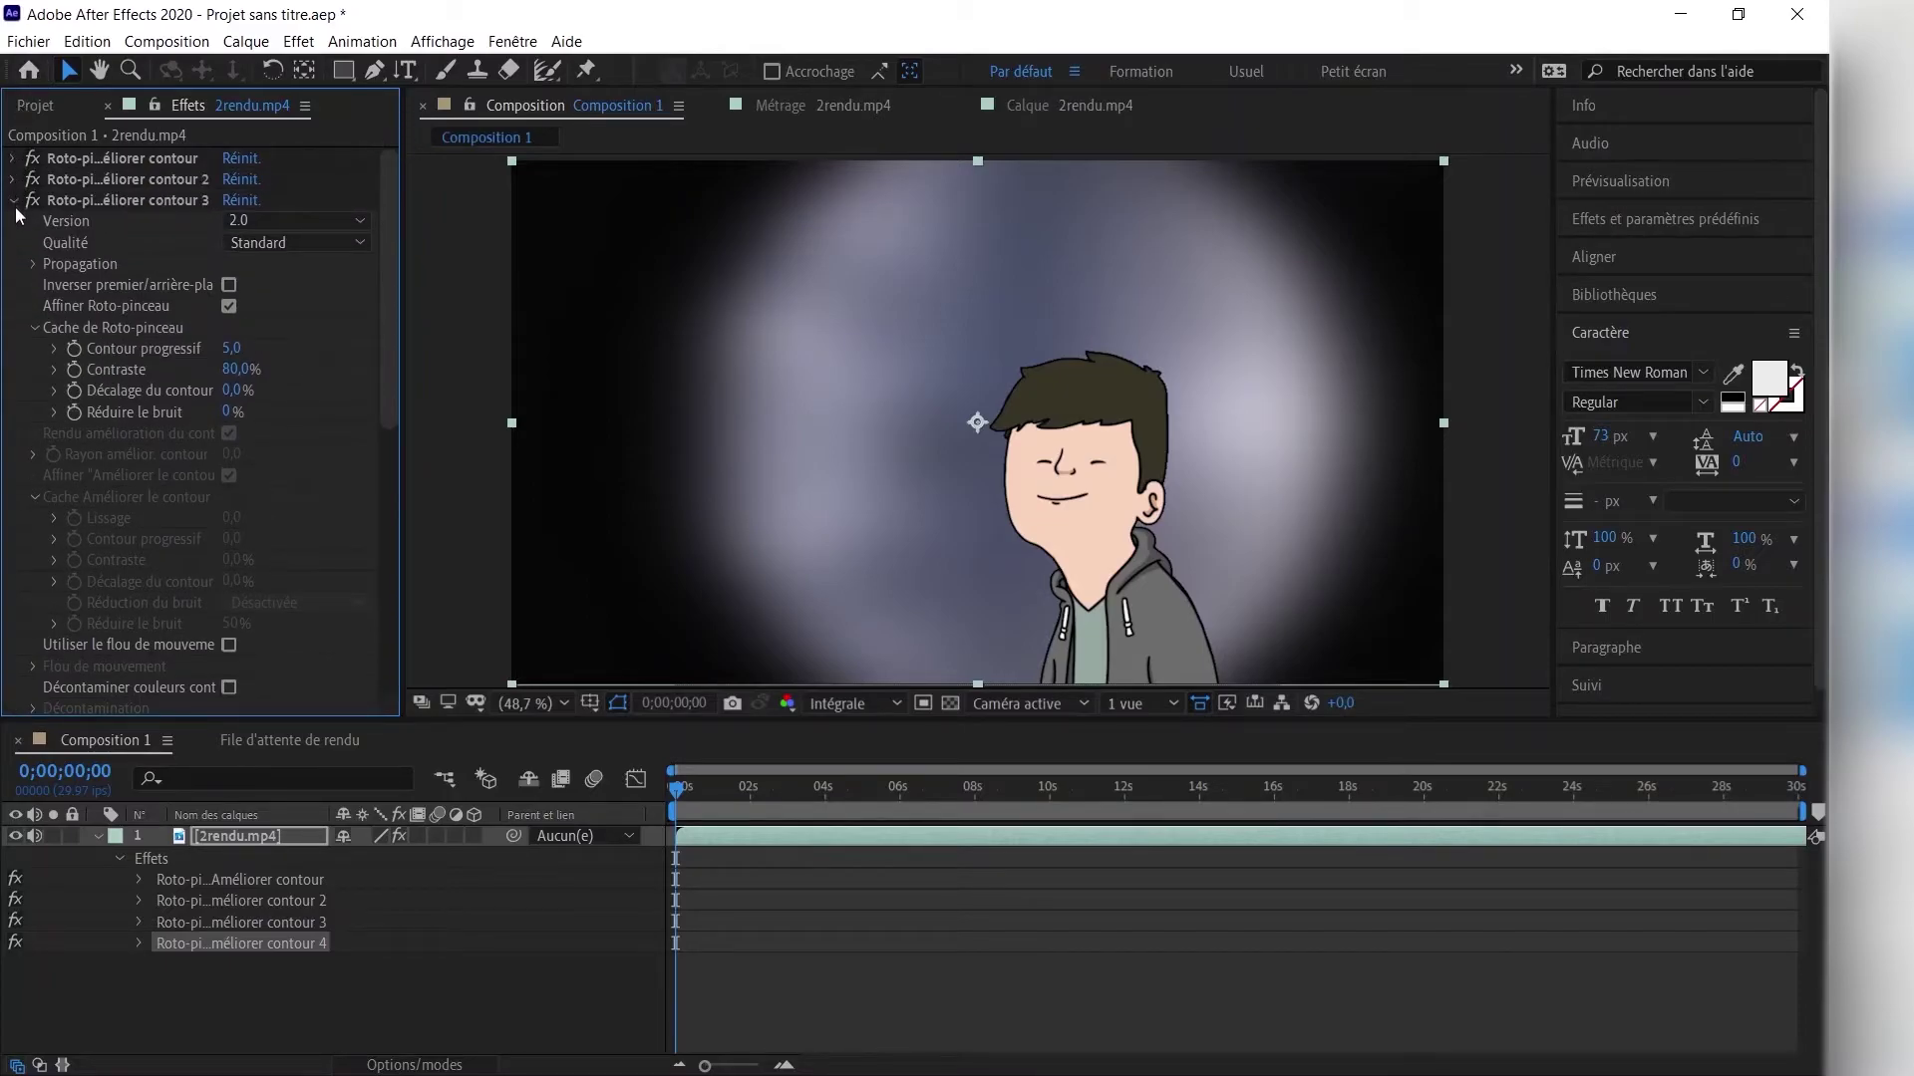
pyautogui.click(17, 218)
pyautogui.click(15, 220)
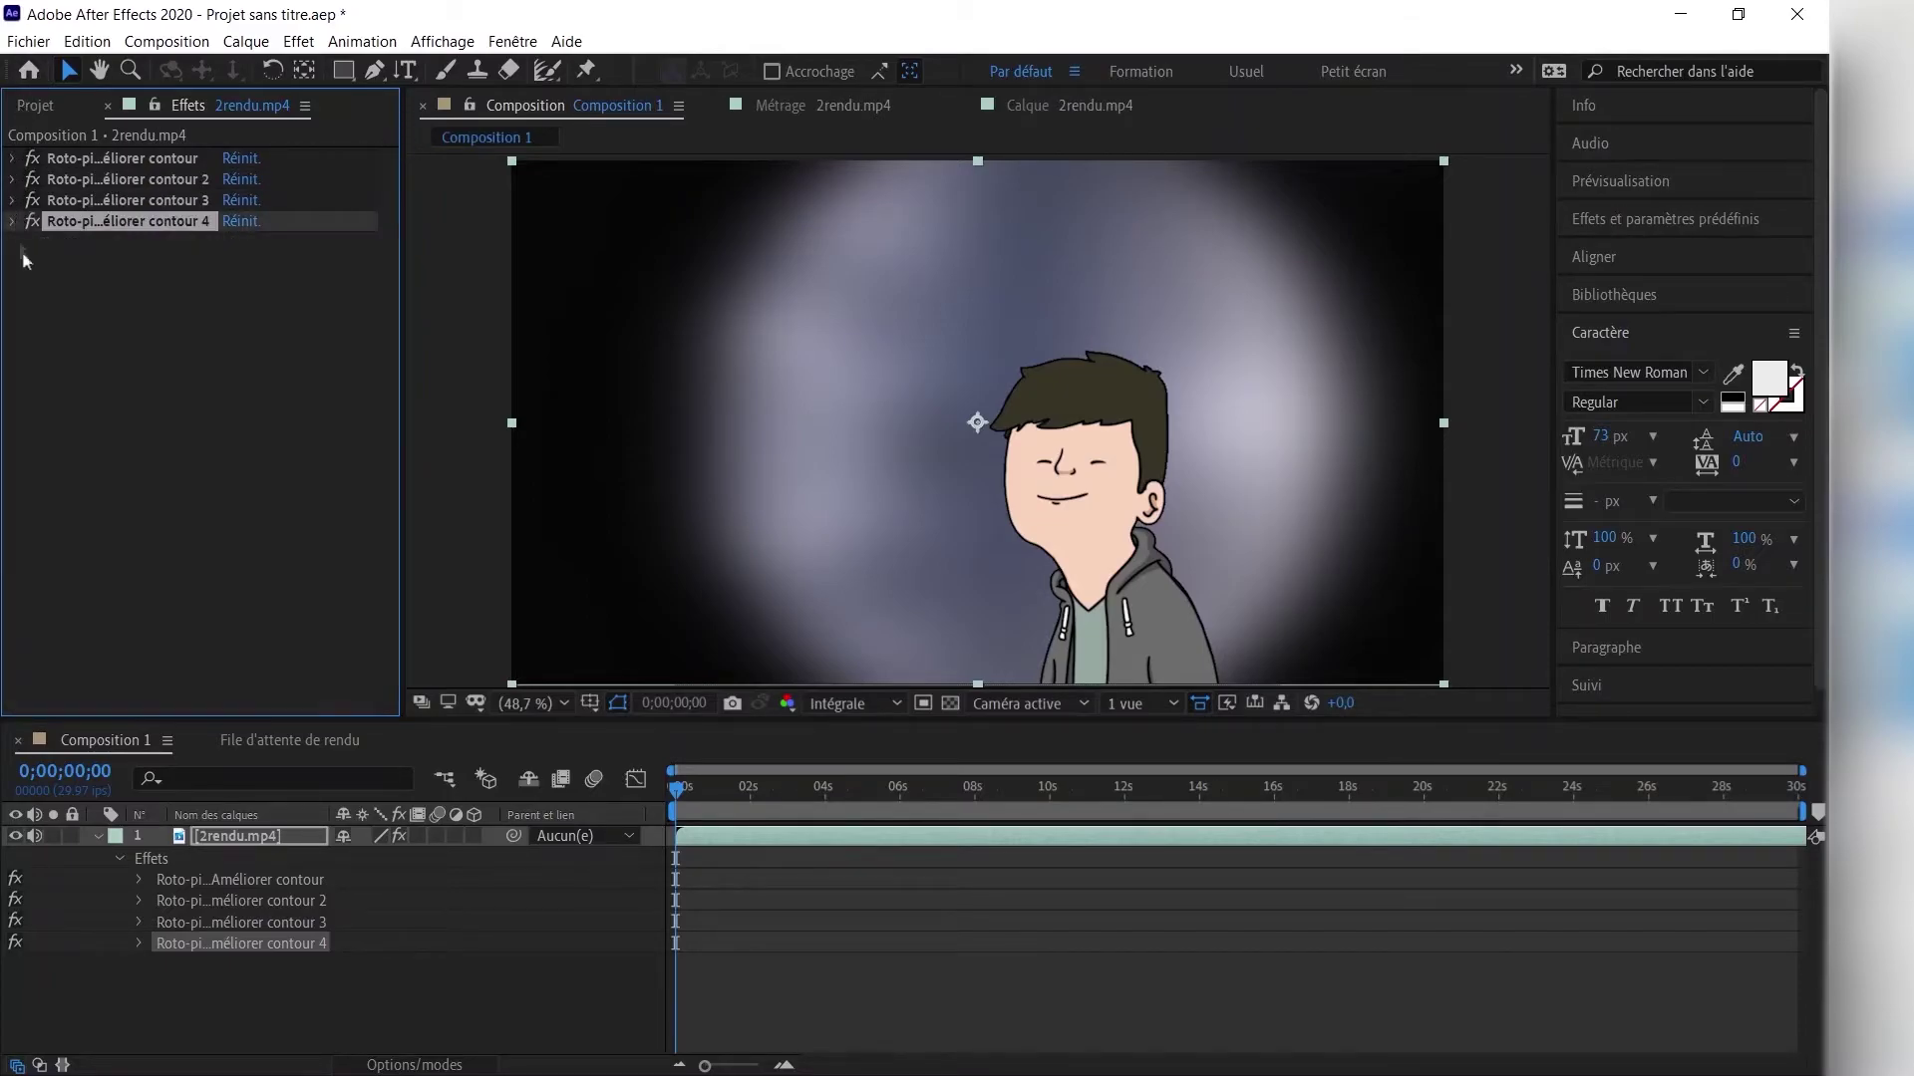
pyautogui.click(117, 345)
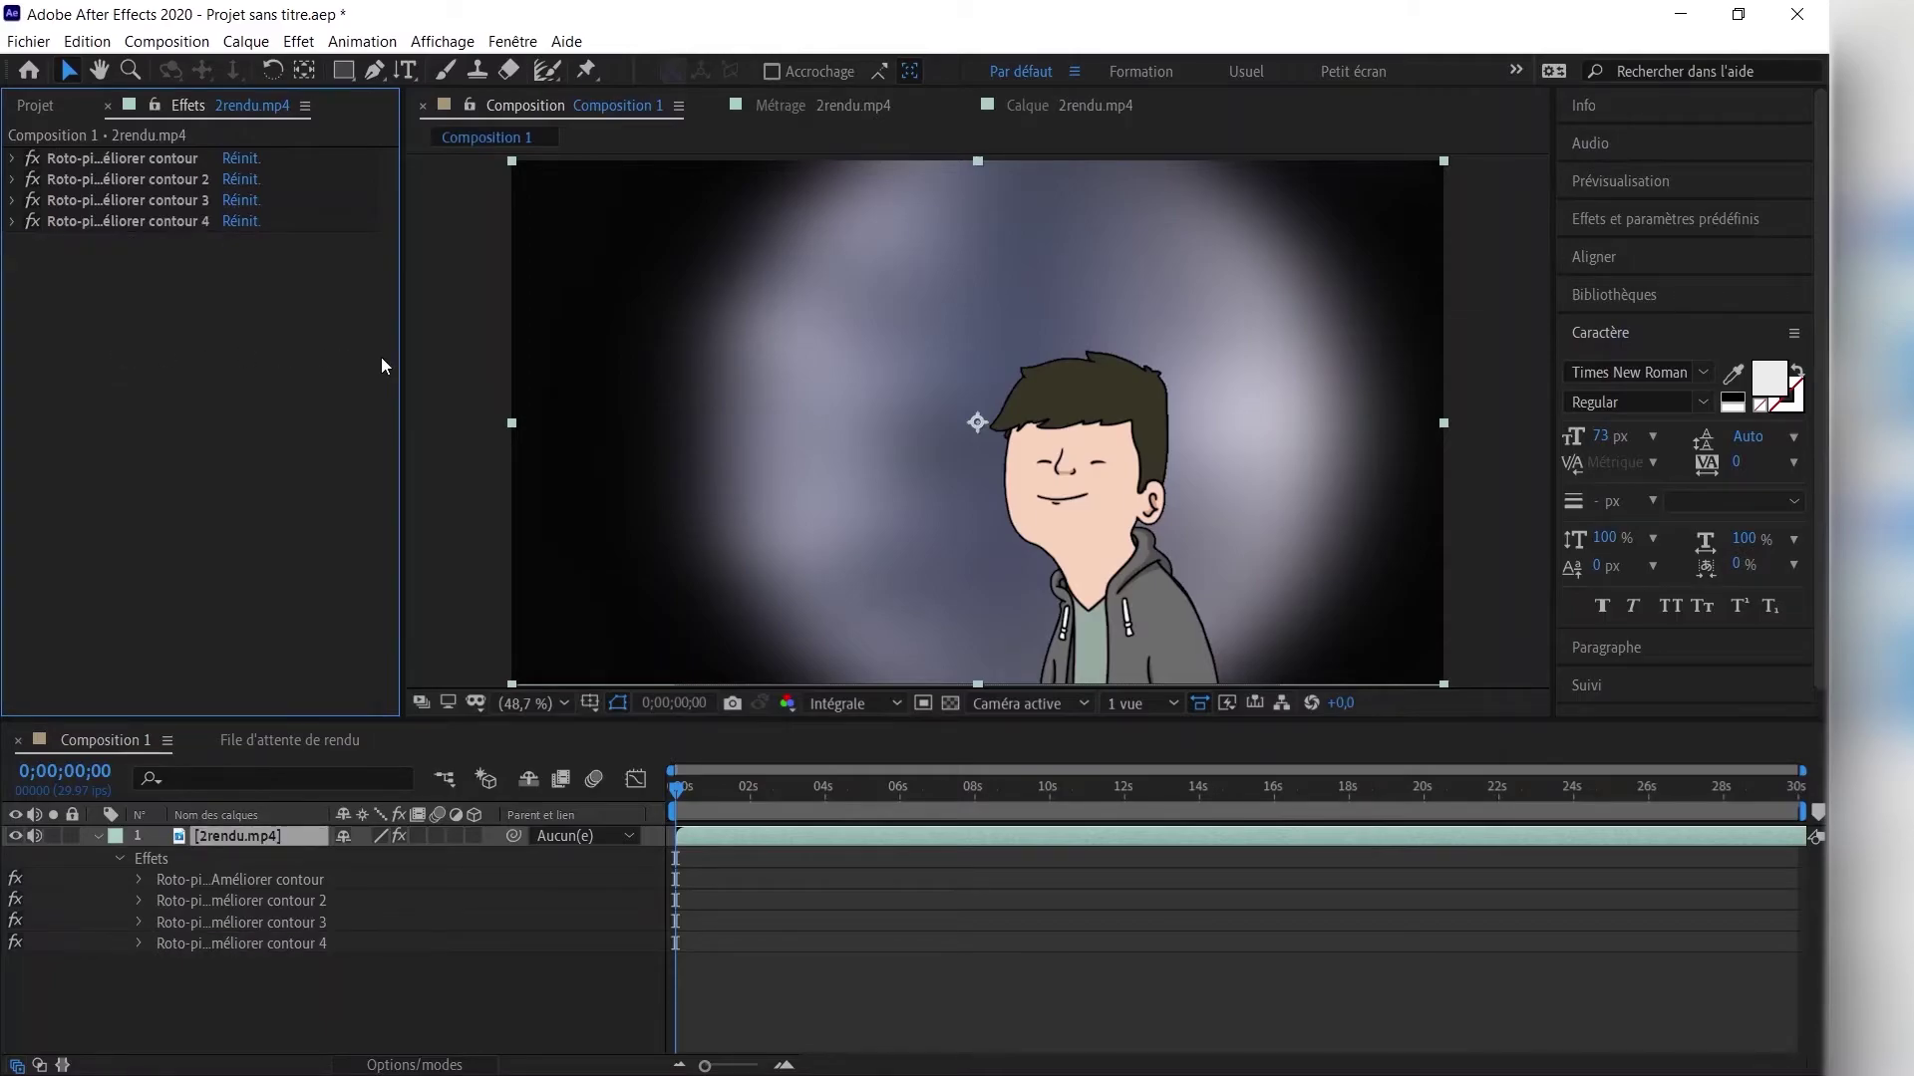
# Apply the last-used effect to 2rendu.mp4 once more, and remove all effects from the layer.
pyautogui.hotkey('ctrl', 'alt', 'shift', 'e')
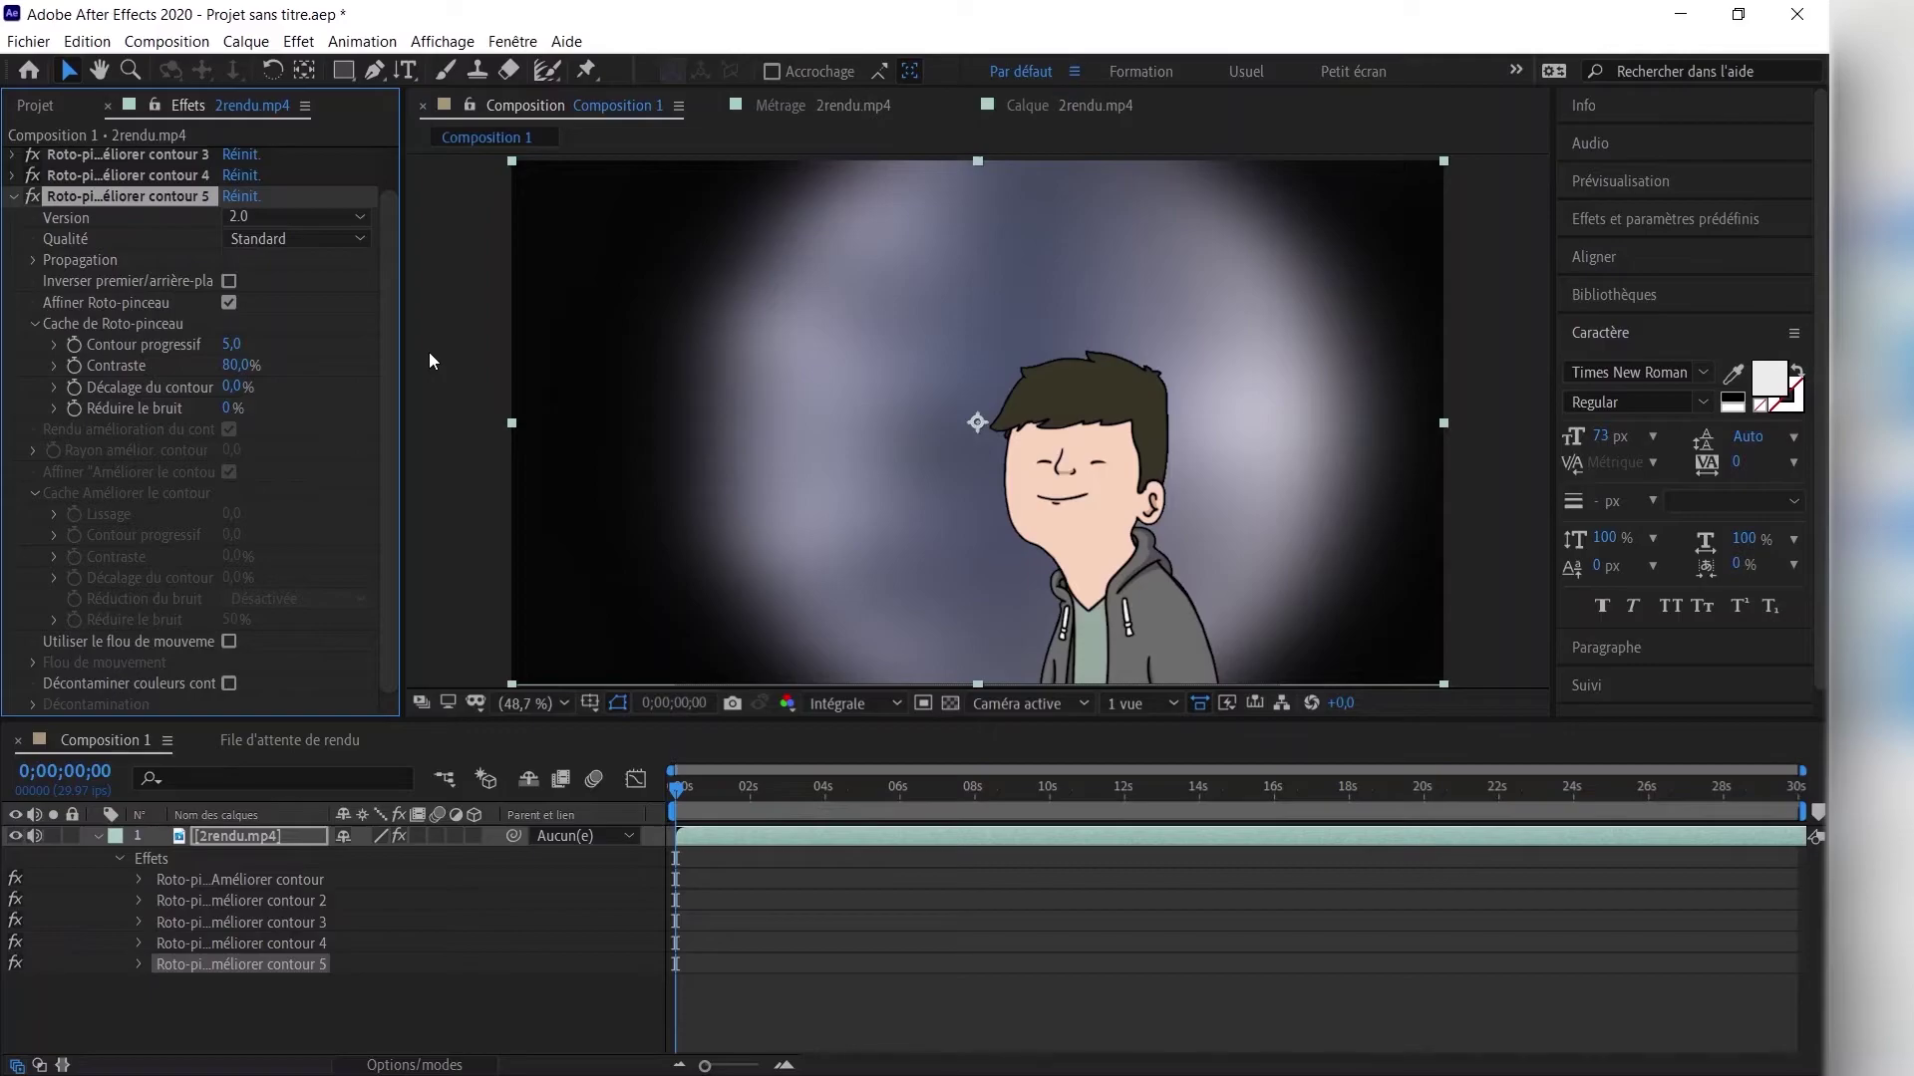
pyautogui.hotkey('ctrl', 'shift', 'e')
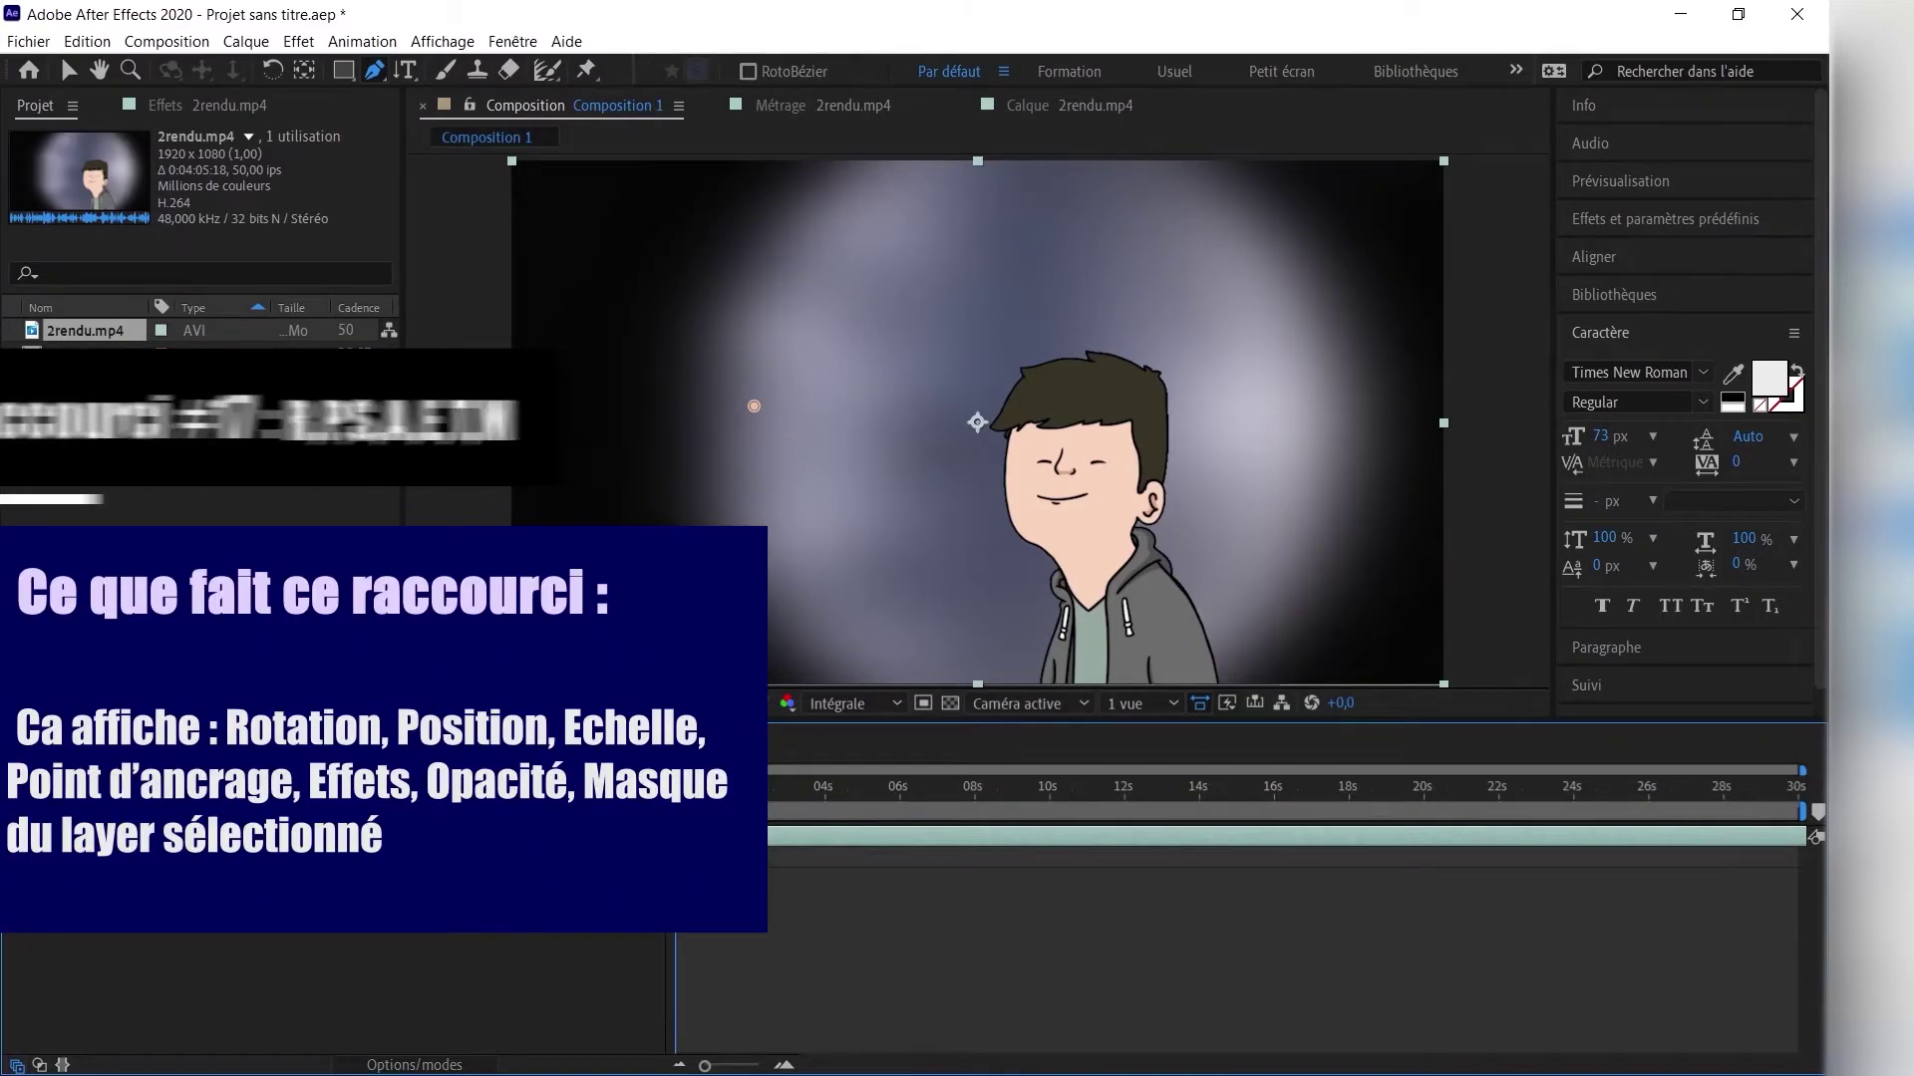
# Reveal in turn the Scale, Effects, Opacity and Mask Path properties of the 2rendu.mp4 layer.
pyautogui.press('s')
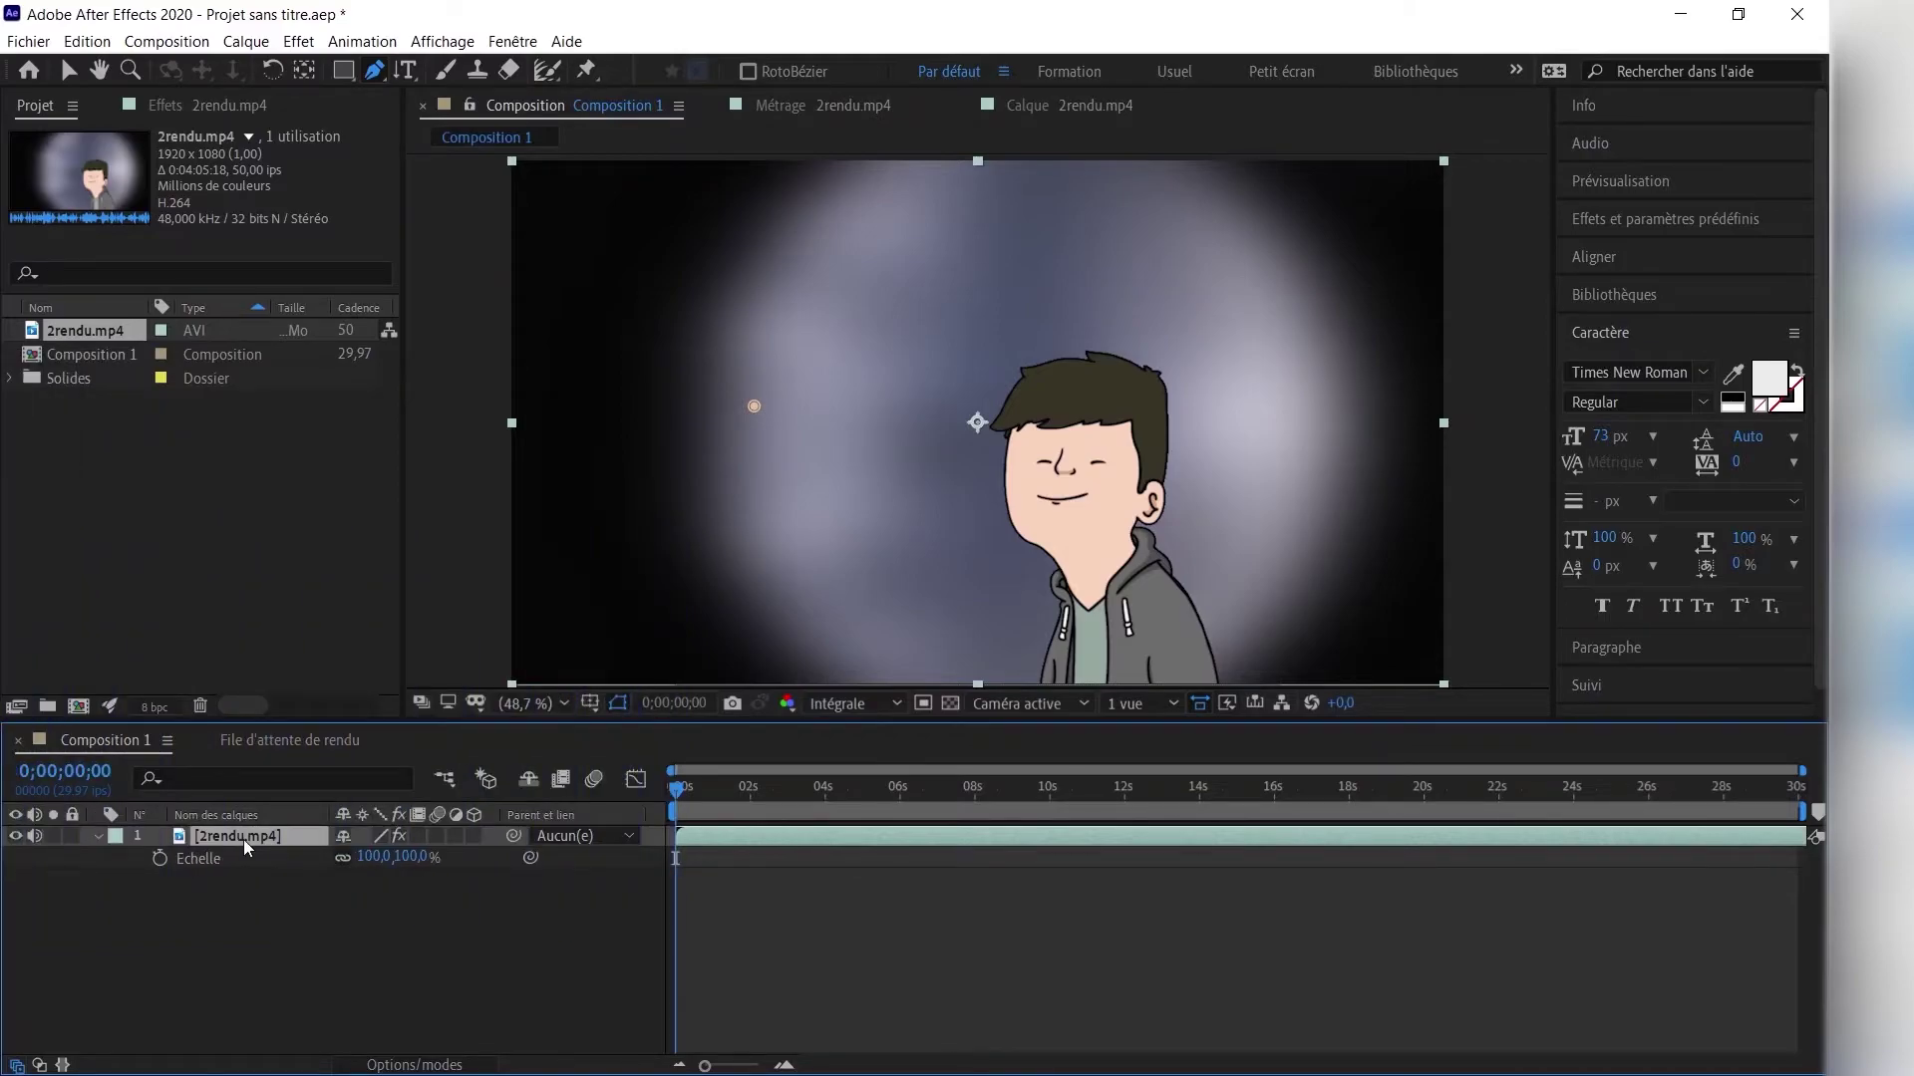
pyautogui.press('e')
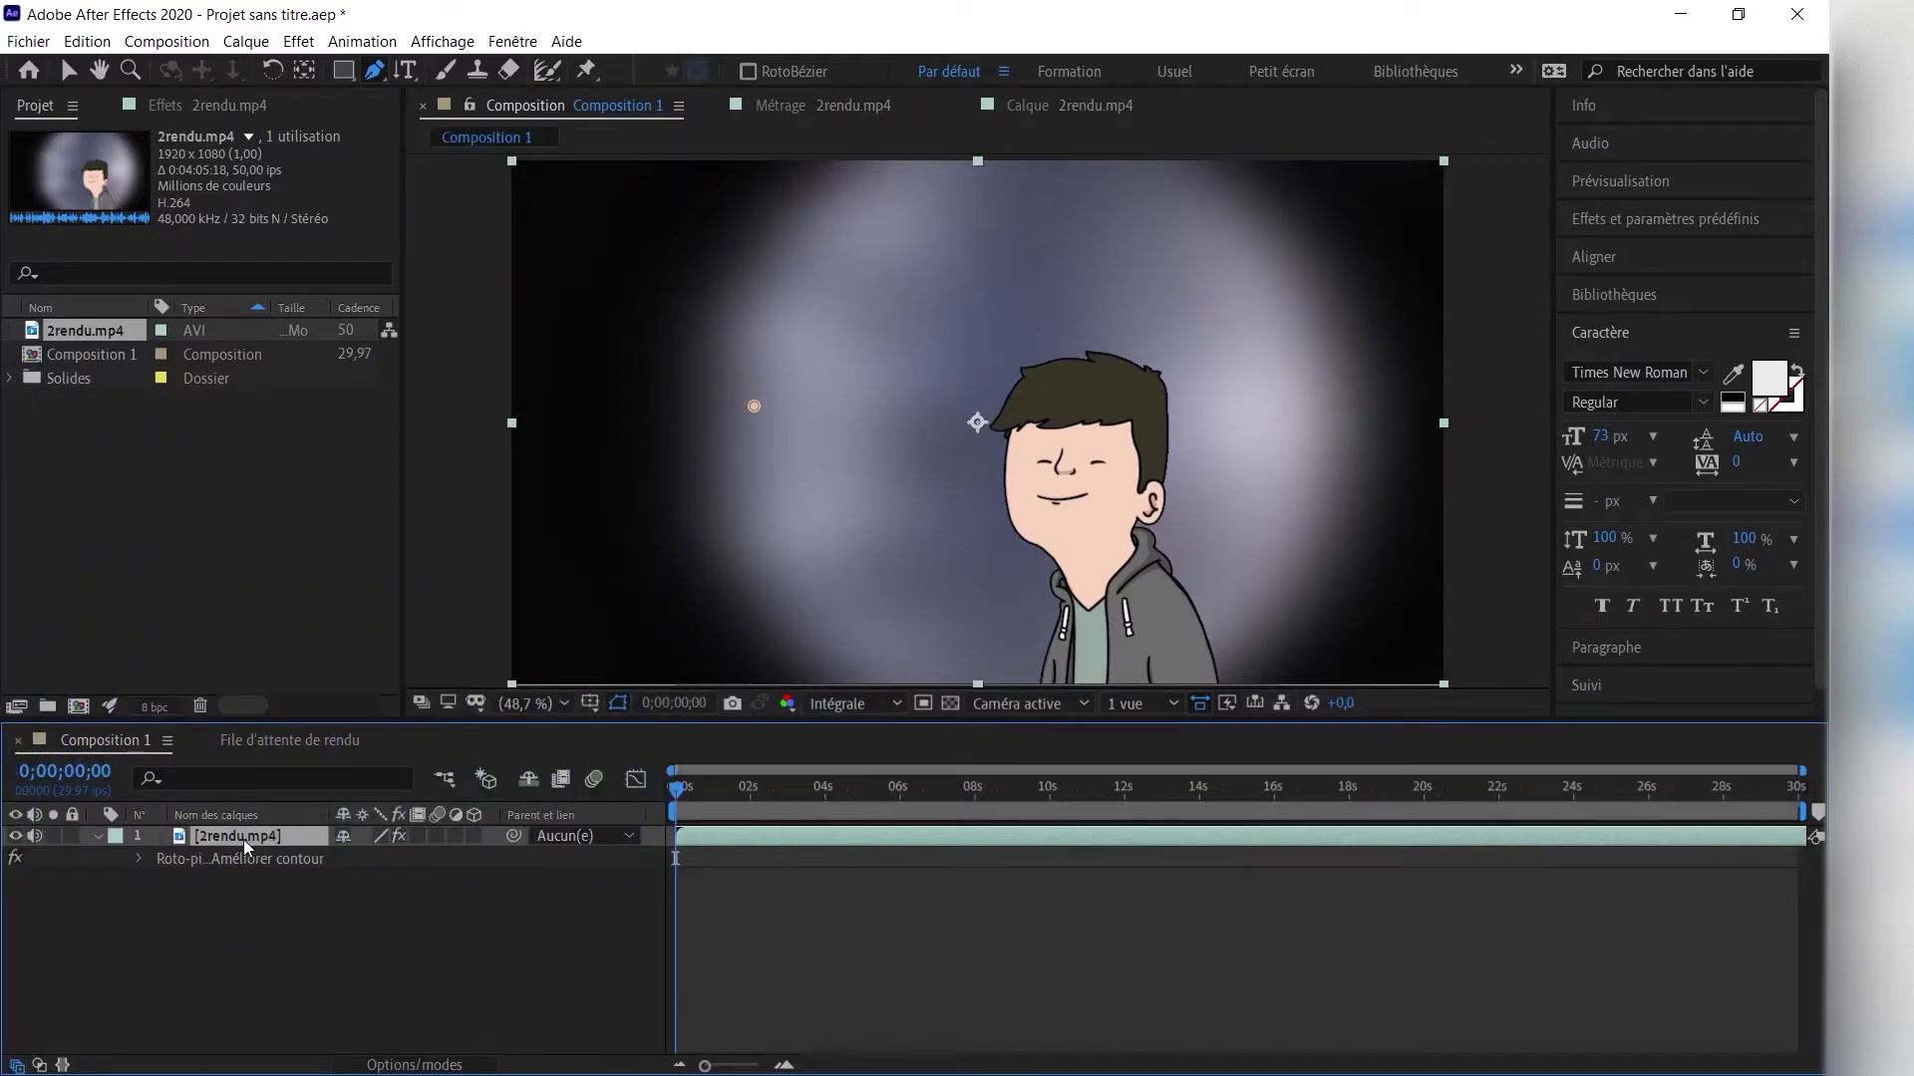
pyautogui.press('t')
pyautogui.press('m')
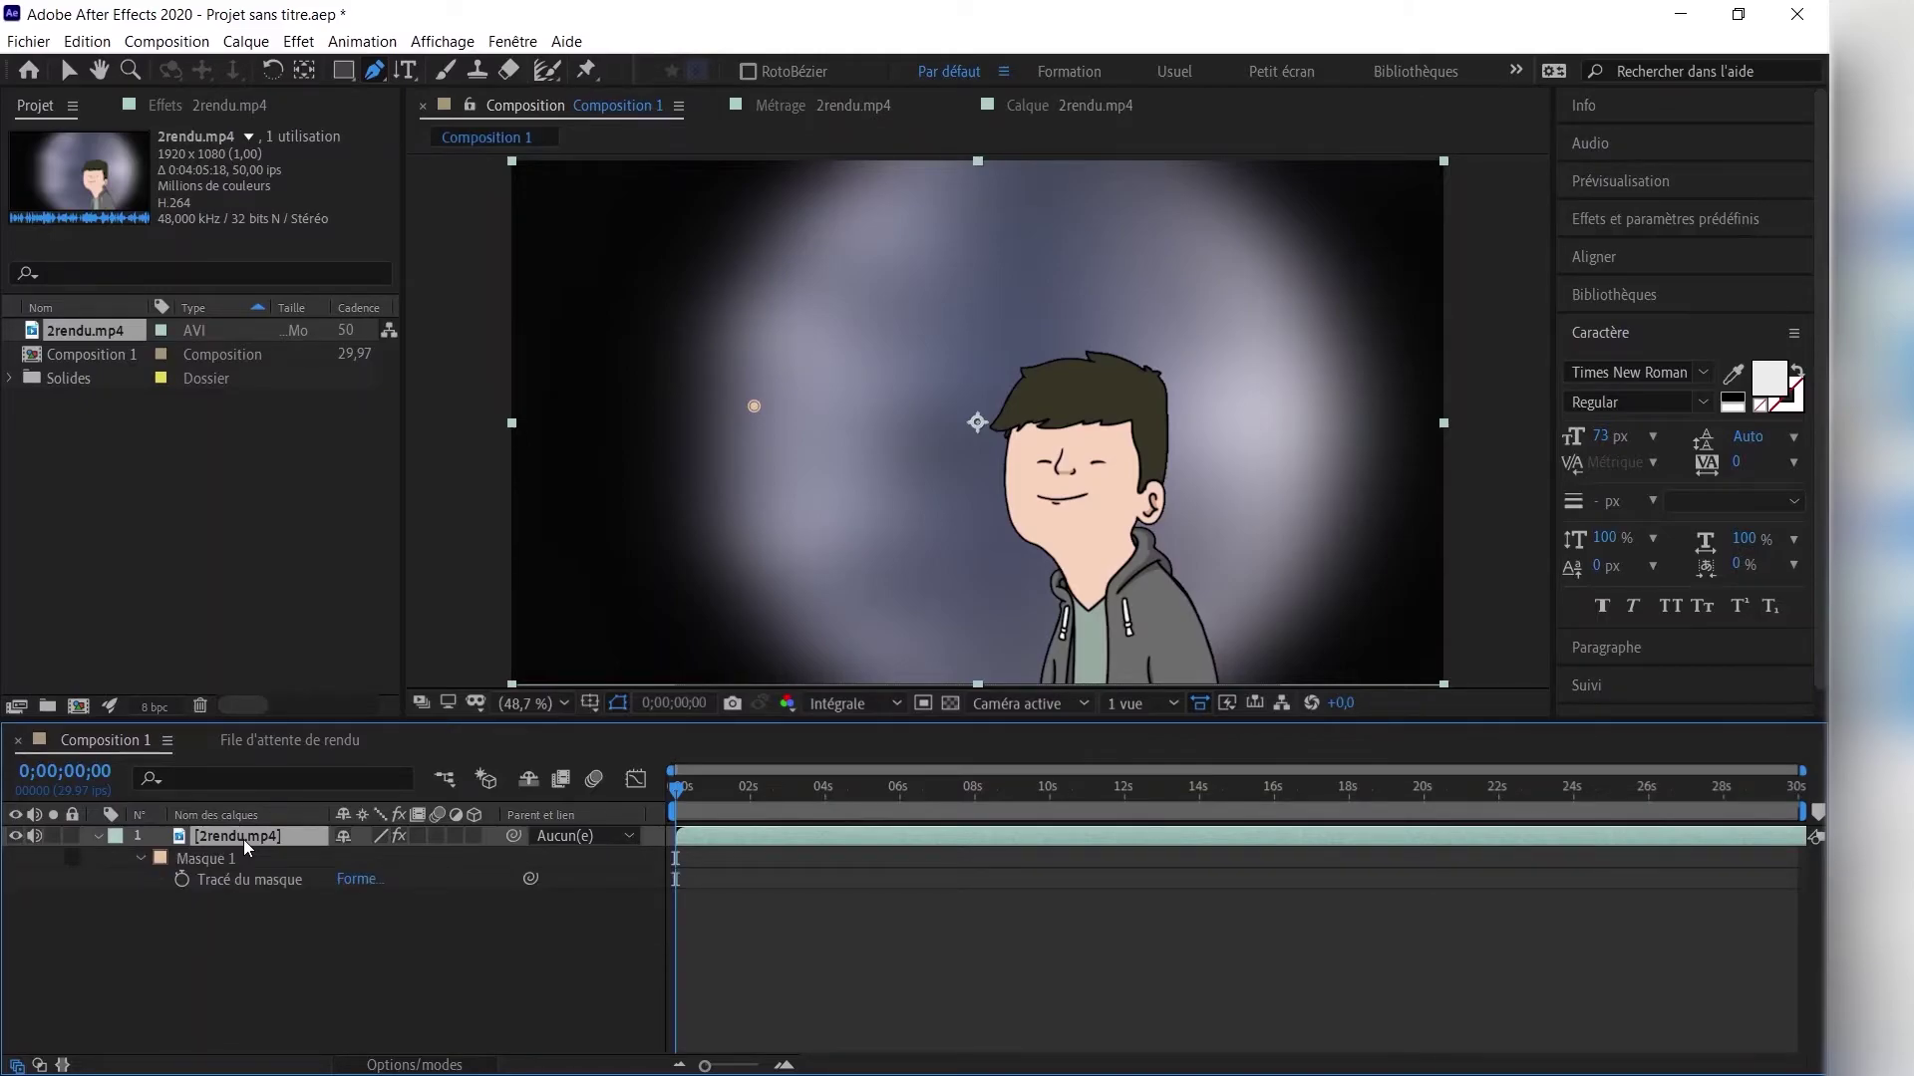
# Show Rotation, Position, Scale, Opacity, Anchor Point, Effects and Mask Path together on the 2rendu.mp4 layer, and collapse and deselect it.
pyautogui.press('m')
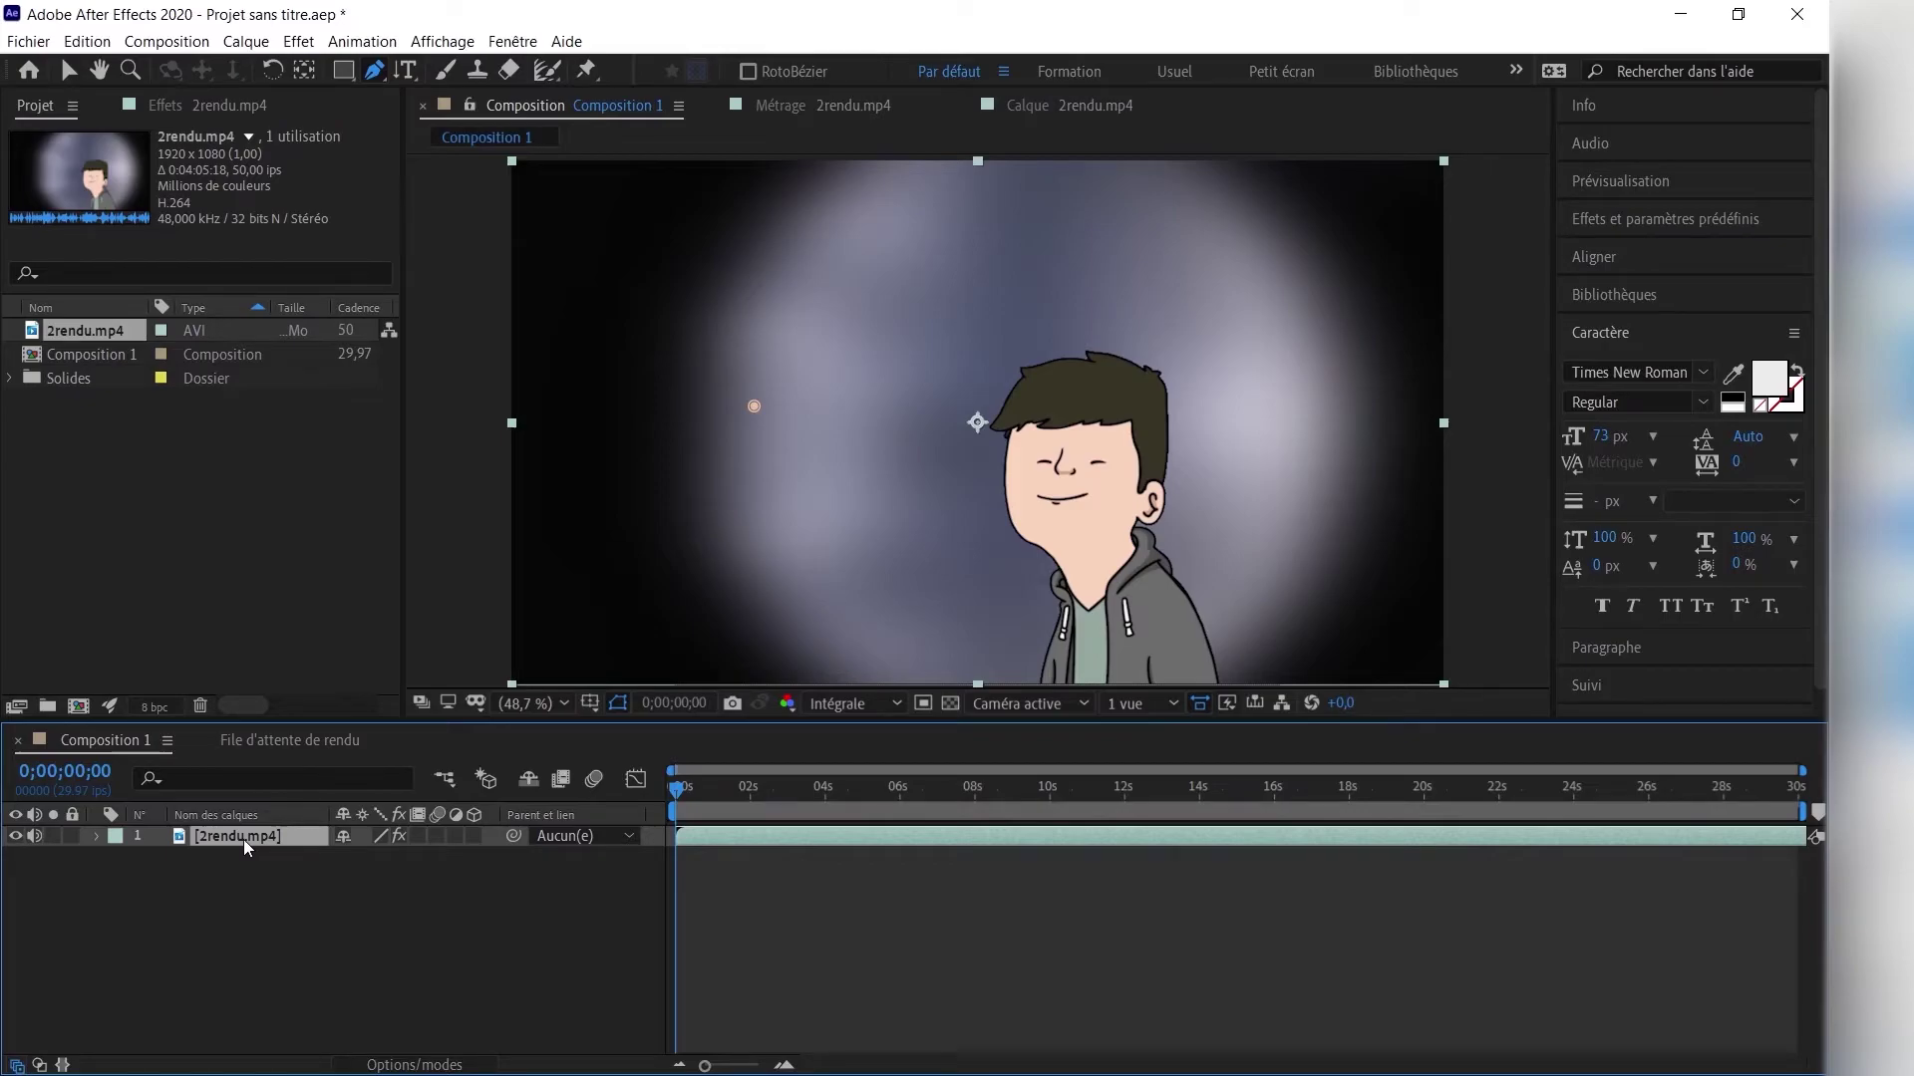
pyautogui.press('r')
pyautogui.hotkey('shift', 'p')
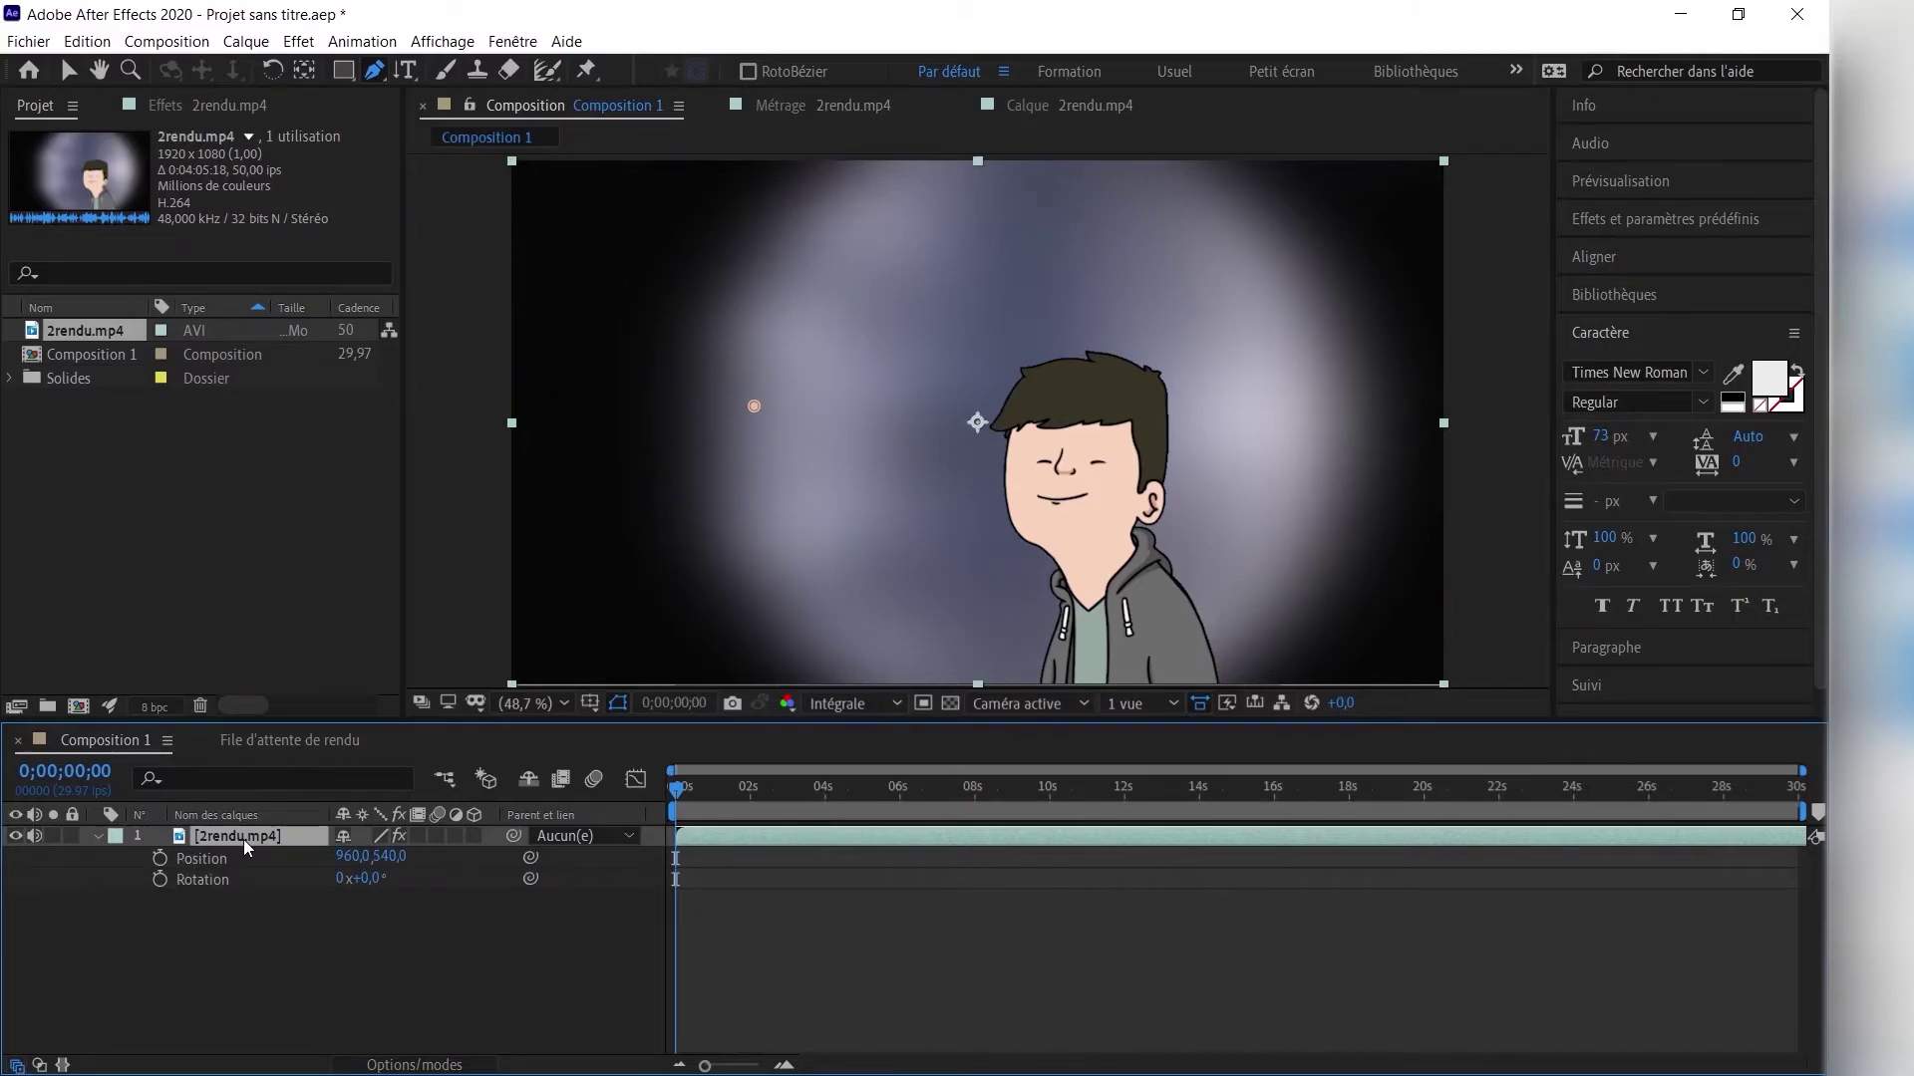
pyautogui.hotkey('shift', 's')
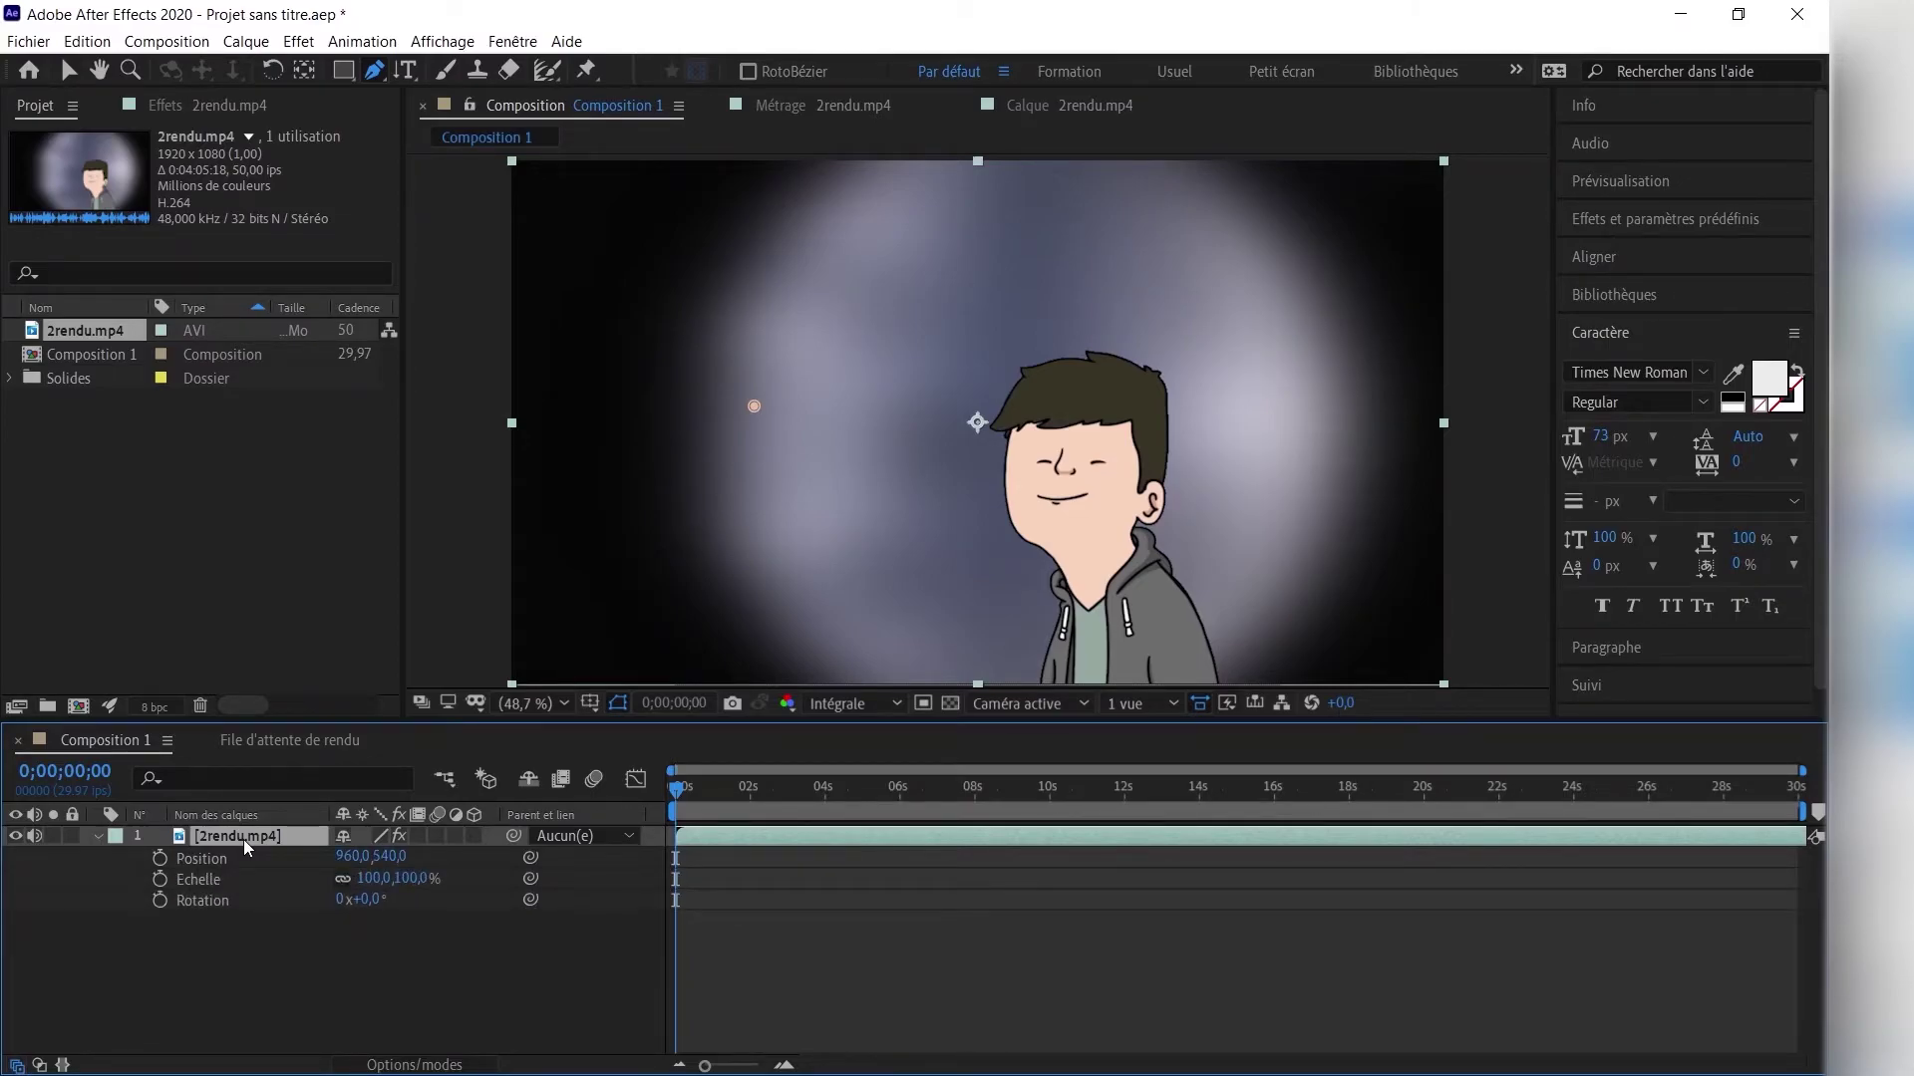
pyautogui.hotkey('shift', 't')
pyautogui.hotkey('shift', 'a')
pyautogui.hotkey('shift', 'e')
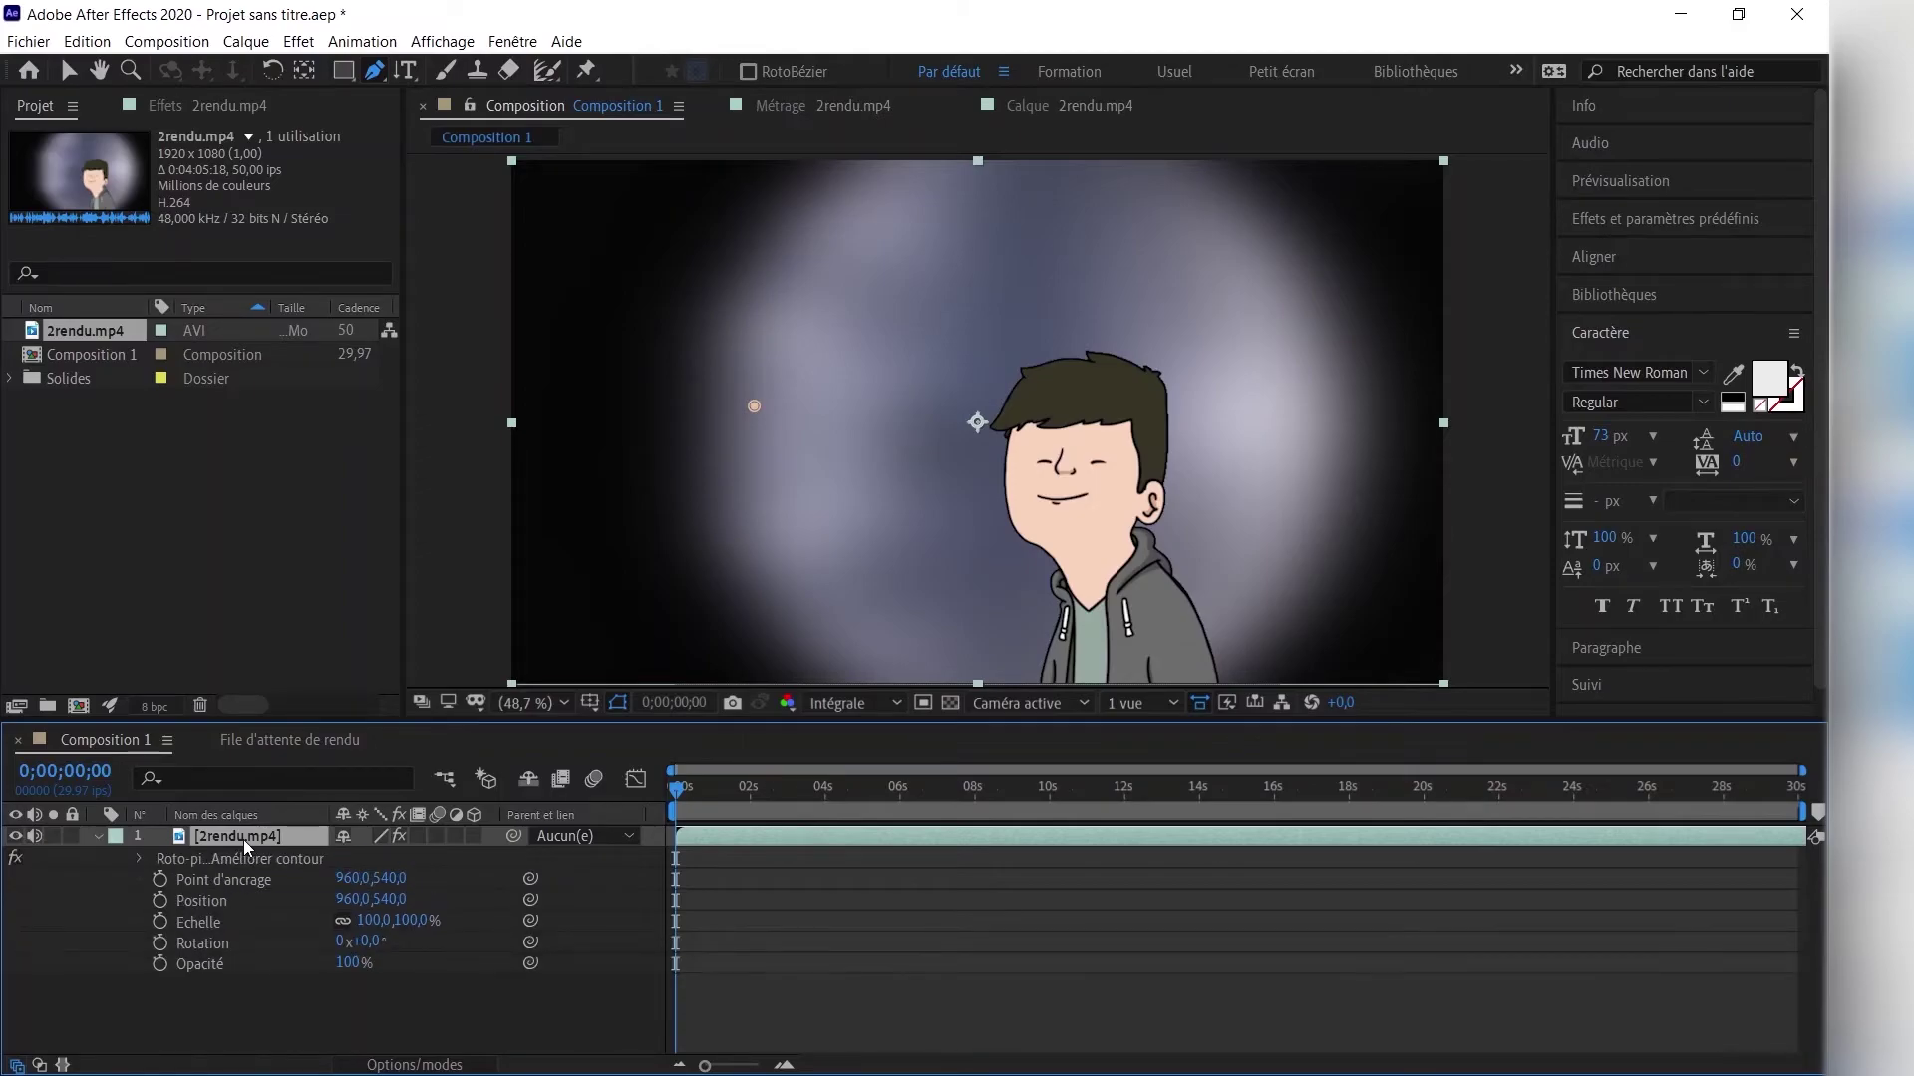
pyautogui.hotkey('shift', 'm')
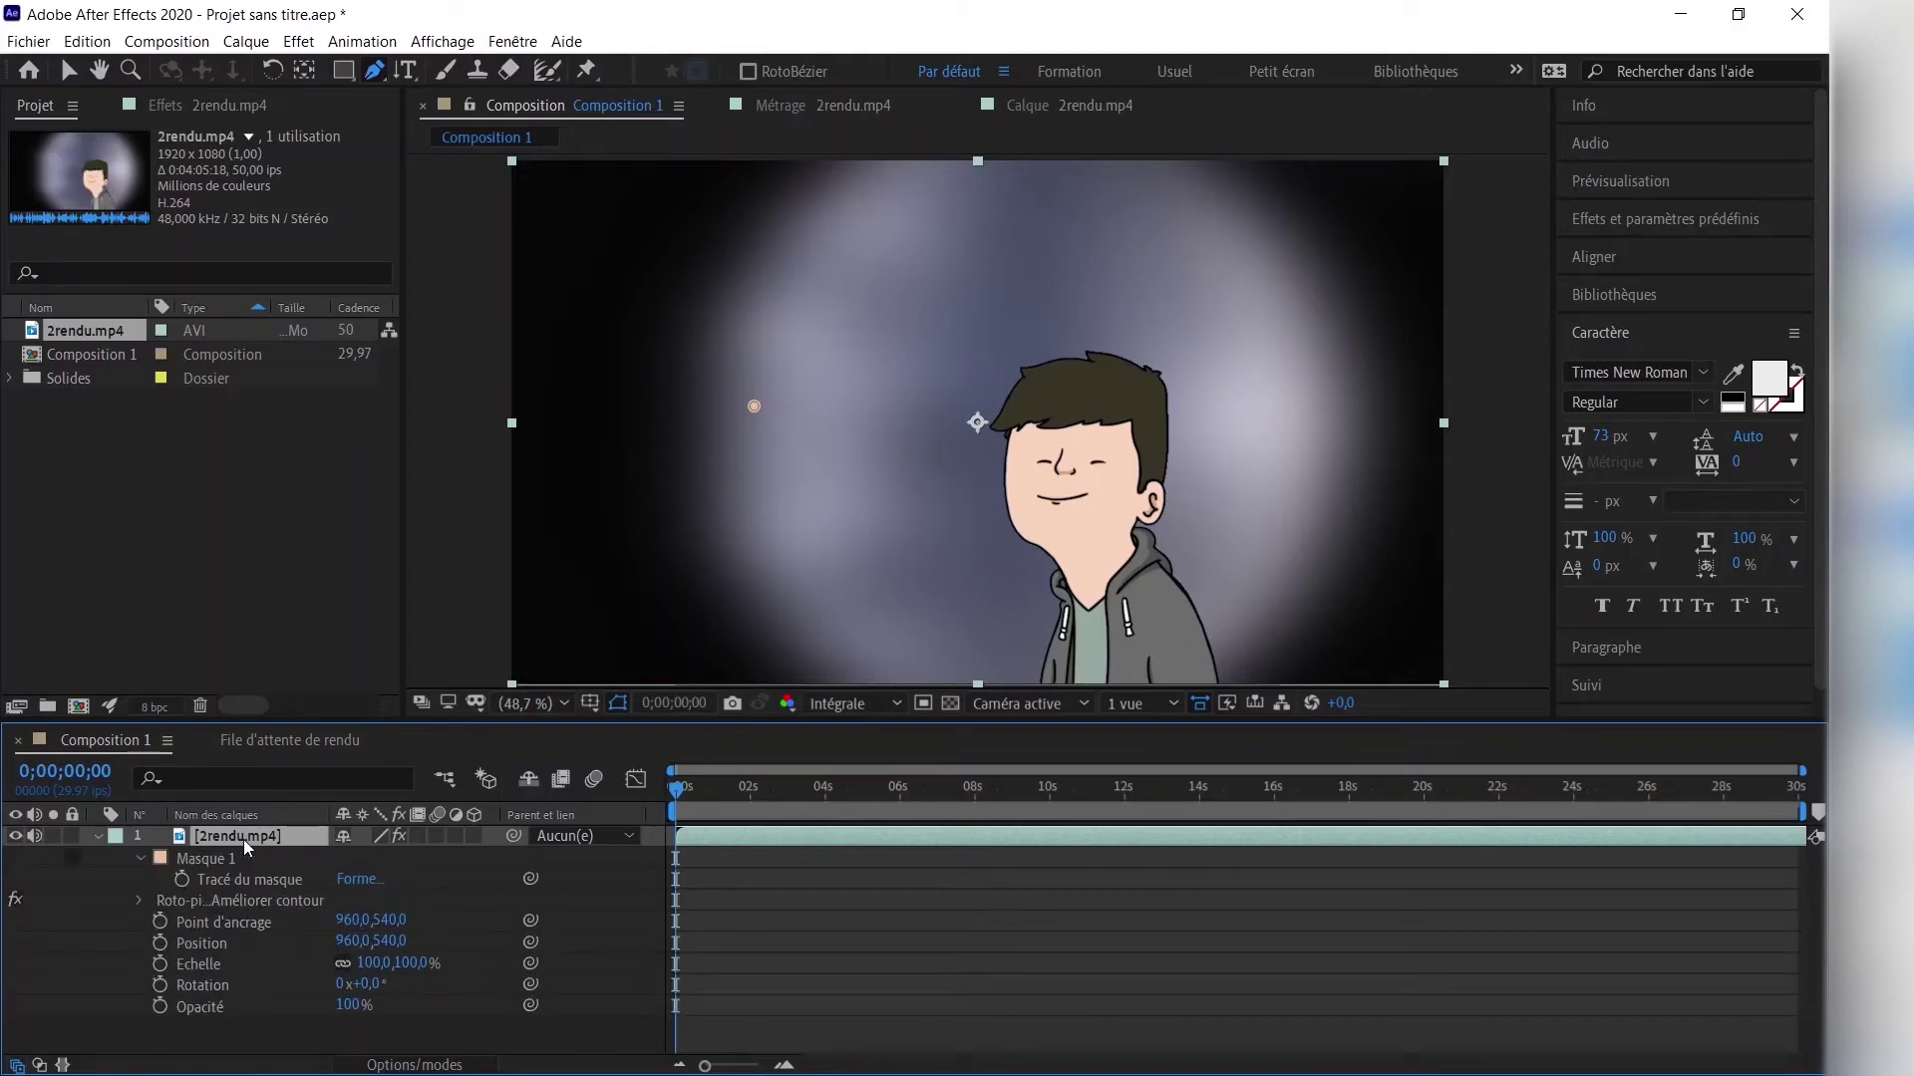
pyautogui.click(97, 837)
pyautogui.click(210, 897)
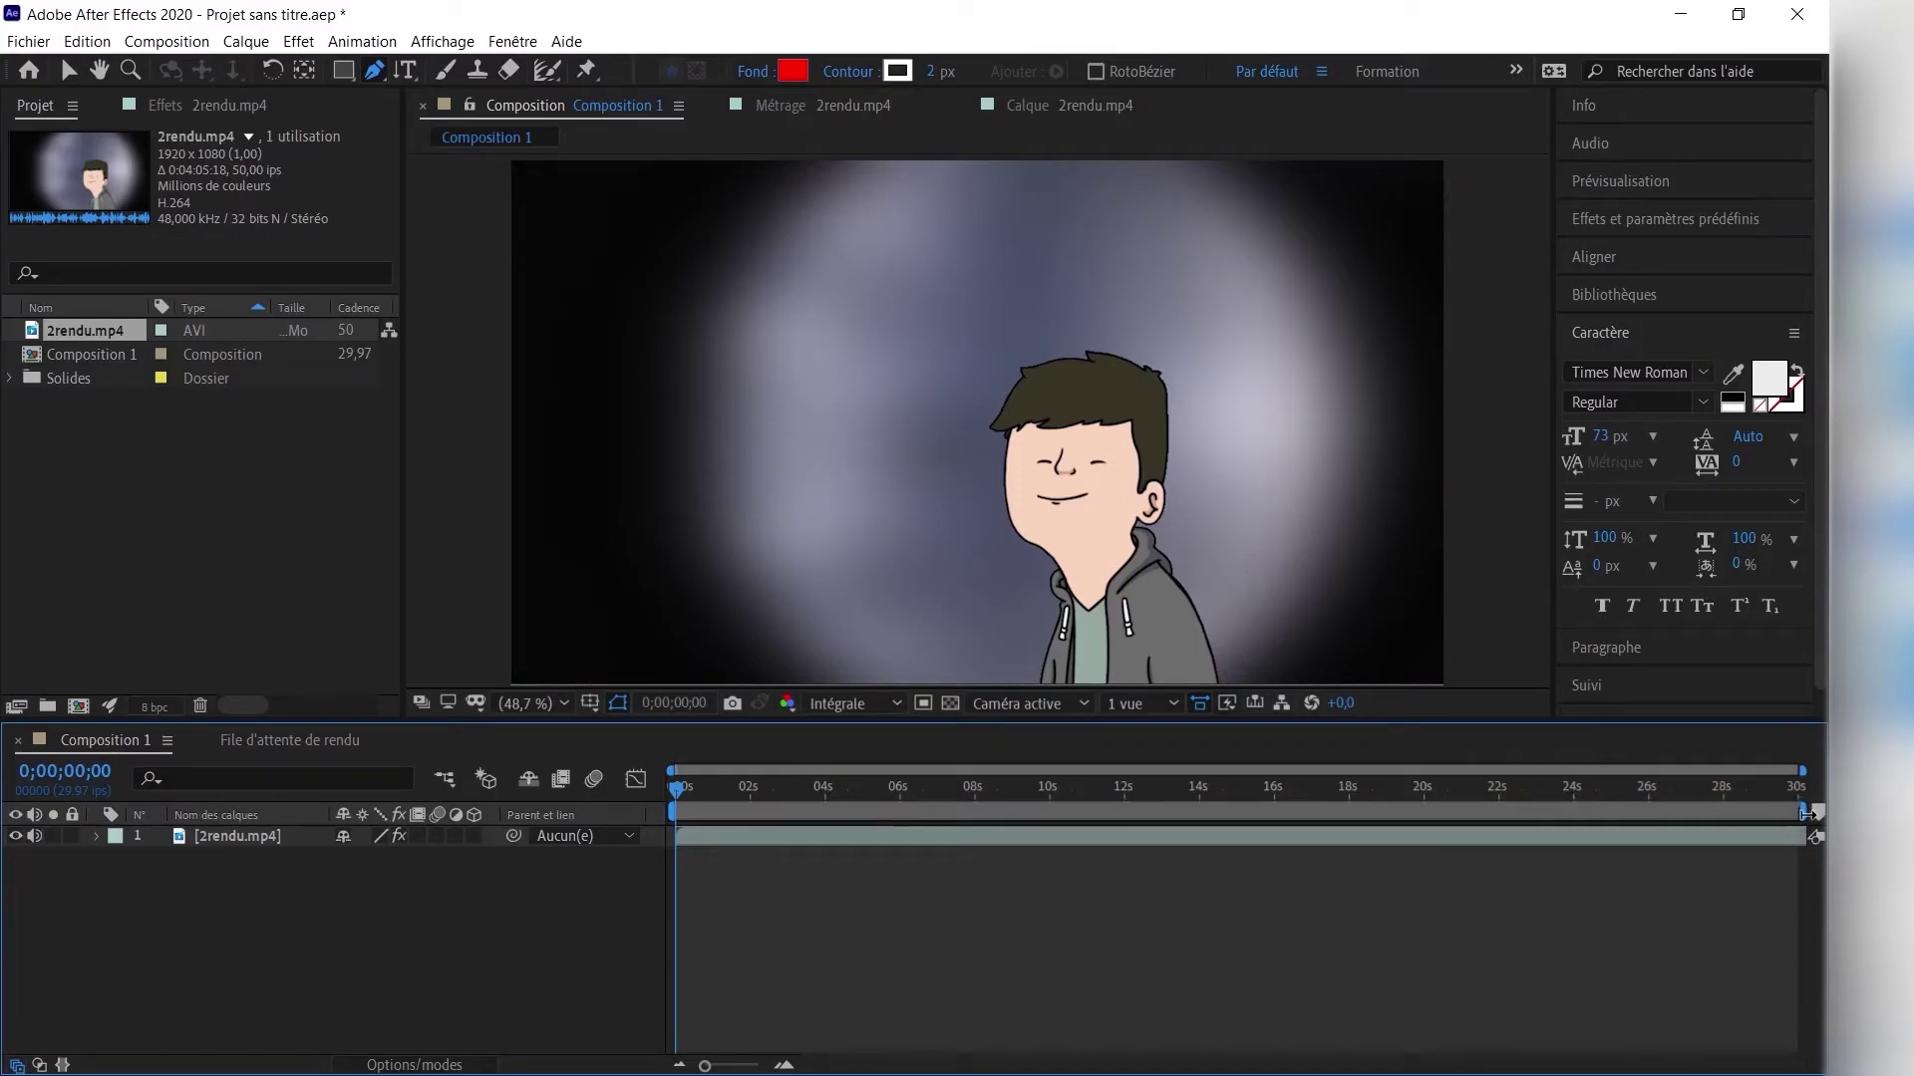
# Shorten the work area to end just before 12 s, place the playhead at 0;00;09;05, and trim the composition to the work area.
pyautogui.moveTo(1806, 813)
pyautogui.mouseDown()
pyautogui.moveTo(1016, 808)
pyautogui.moveTo(1117, 815)
pyautogui.mouseUp()
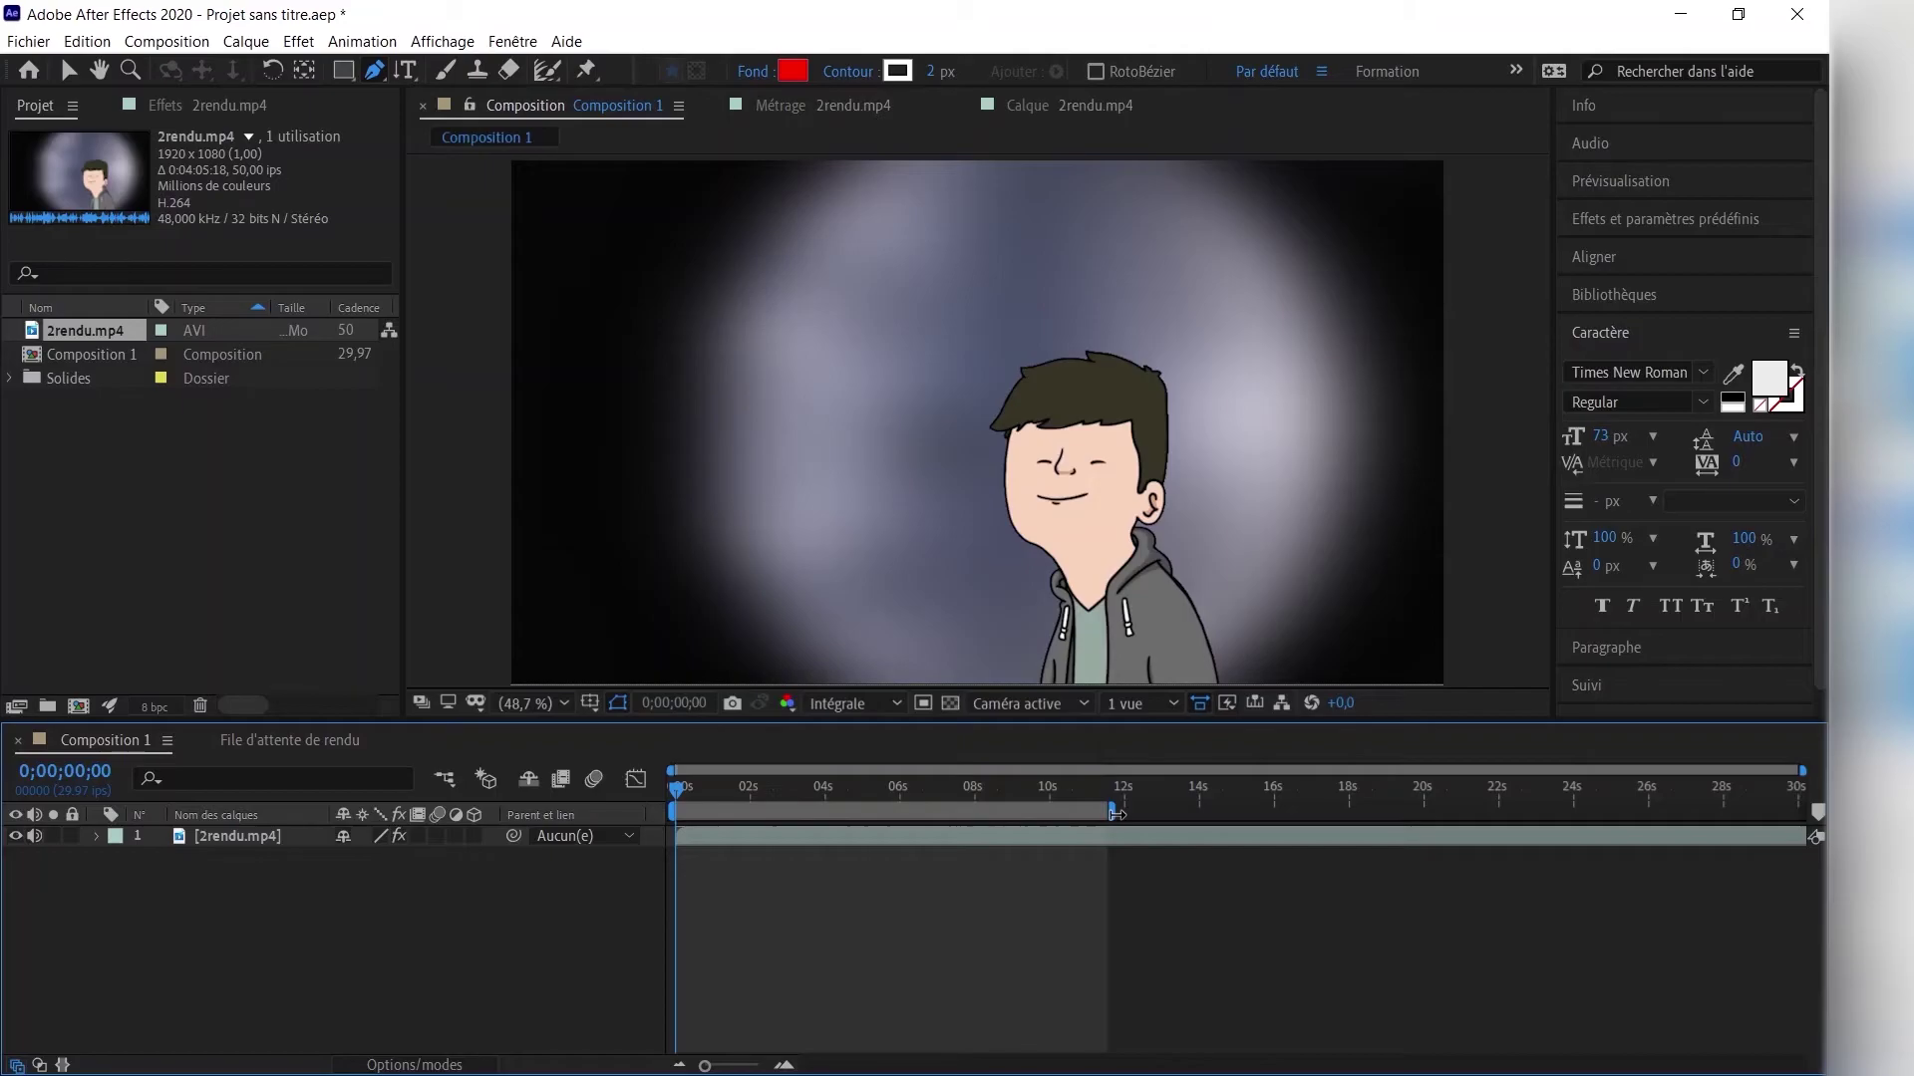
pyautogui.click(960, 798)
pyautogui.moveTo(1019, 795)
pyautogui.mouseDown()
pyautogui.moveTo(1172, 799)
pyautogui.moveTo(1015, 806)
pyautogui.mouseUp()
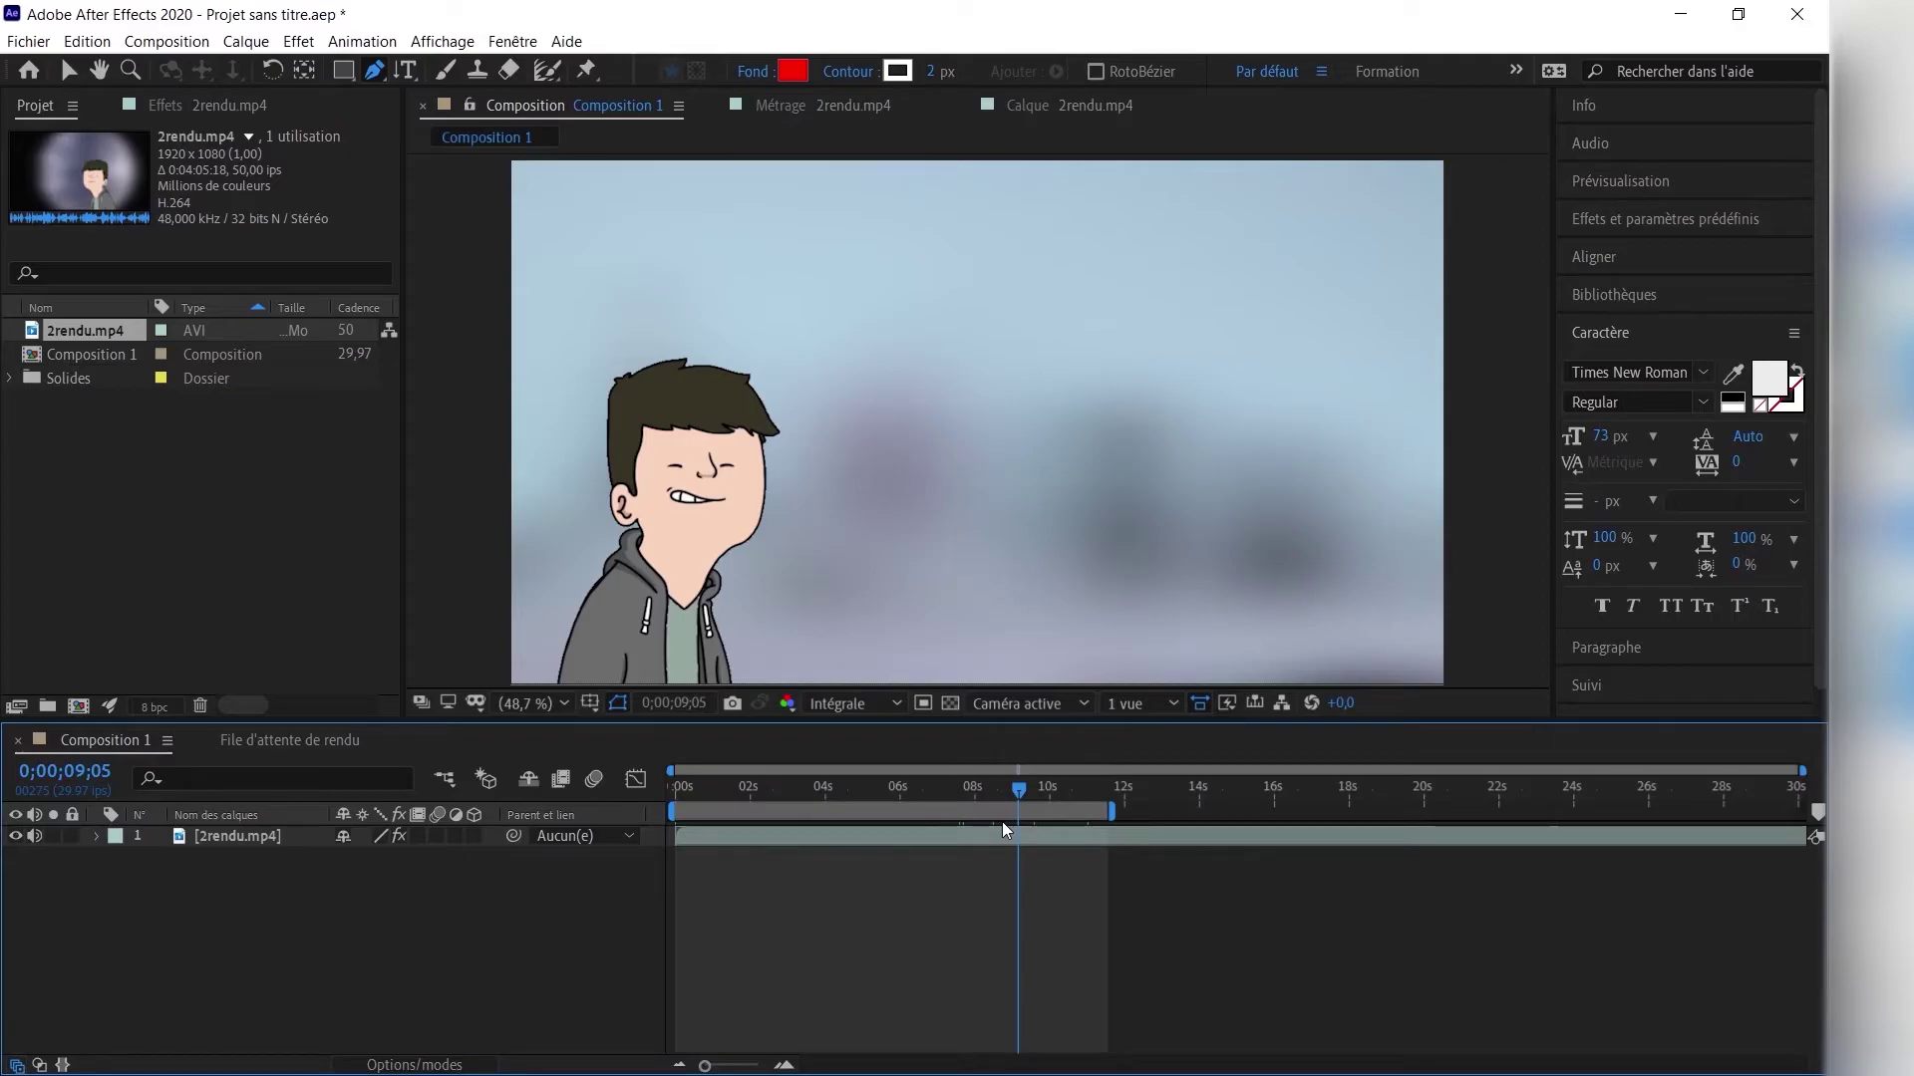
pyautogui.press('=')
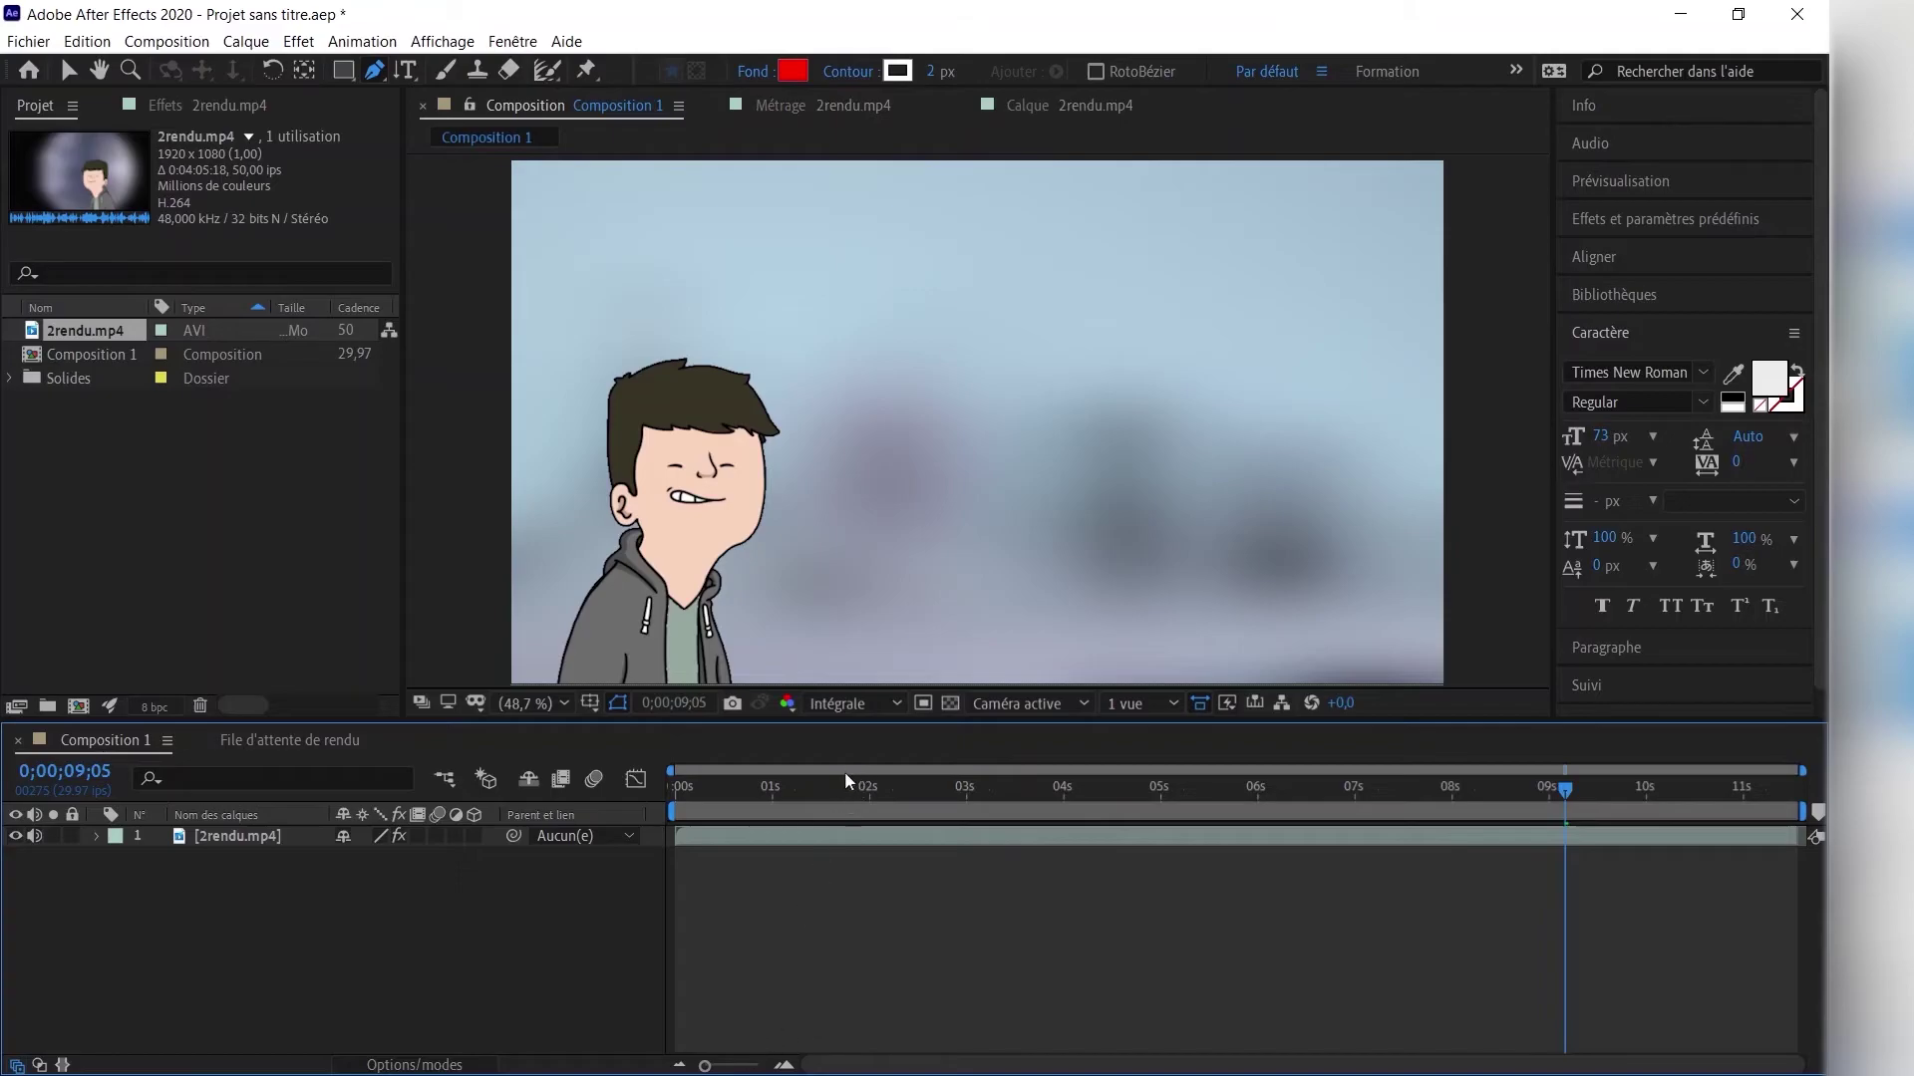
# Move the playhead to the start of the trimmed composition and forward to 0;00;02;10.
pyautogui.moveTo(835, 788); pyautogui.dragTo(619, 803)
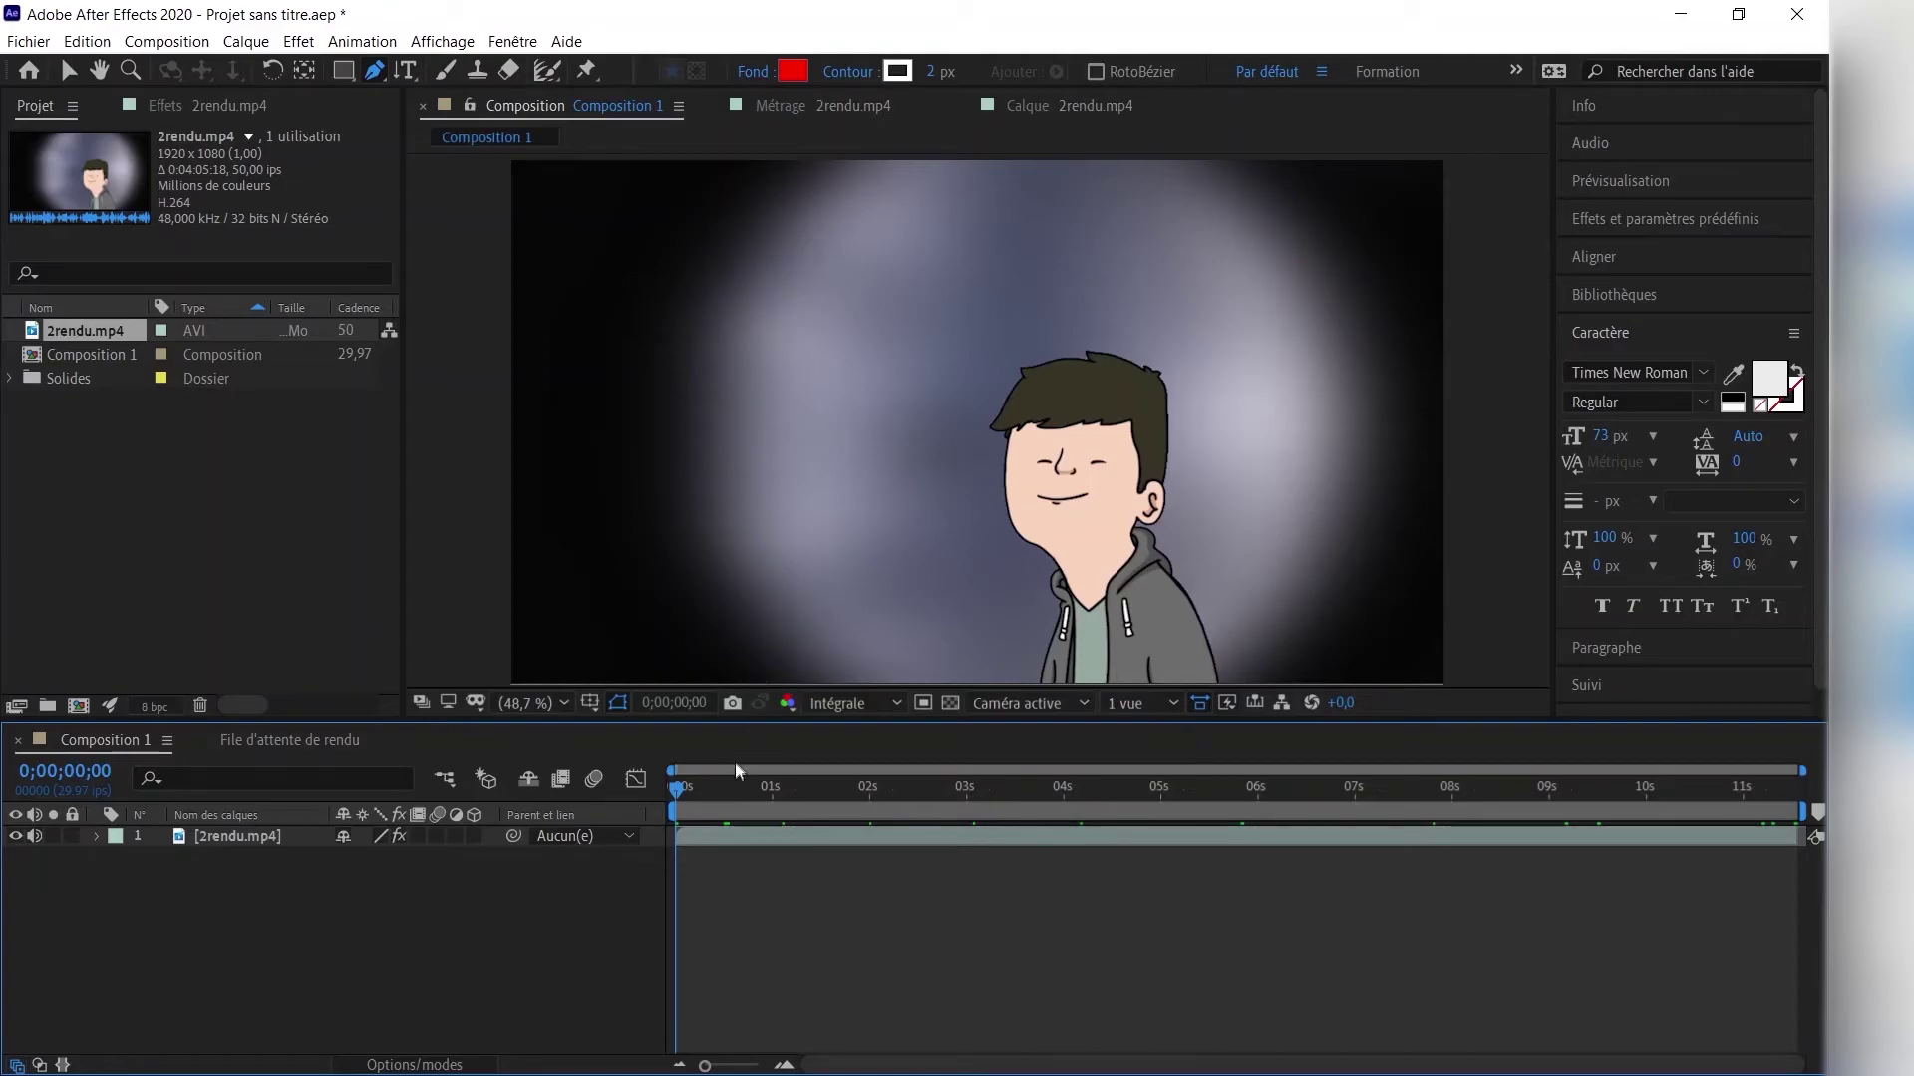
pyautogui.moveTo(678, 788); pyautogui.dragTo(908, 762)
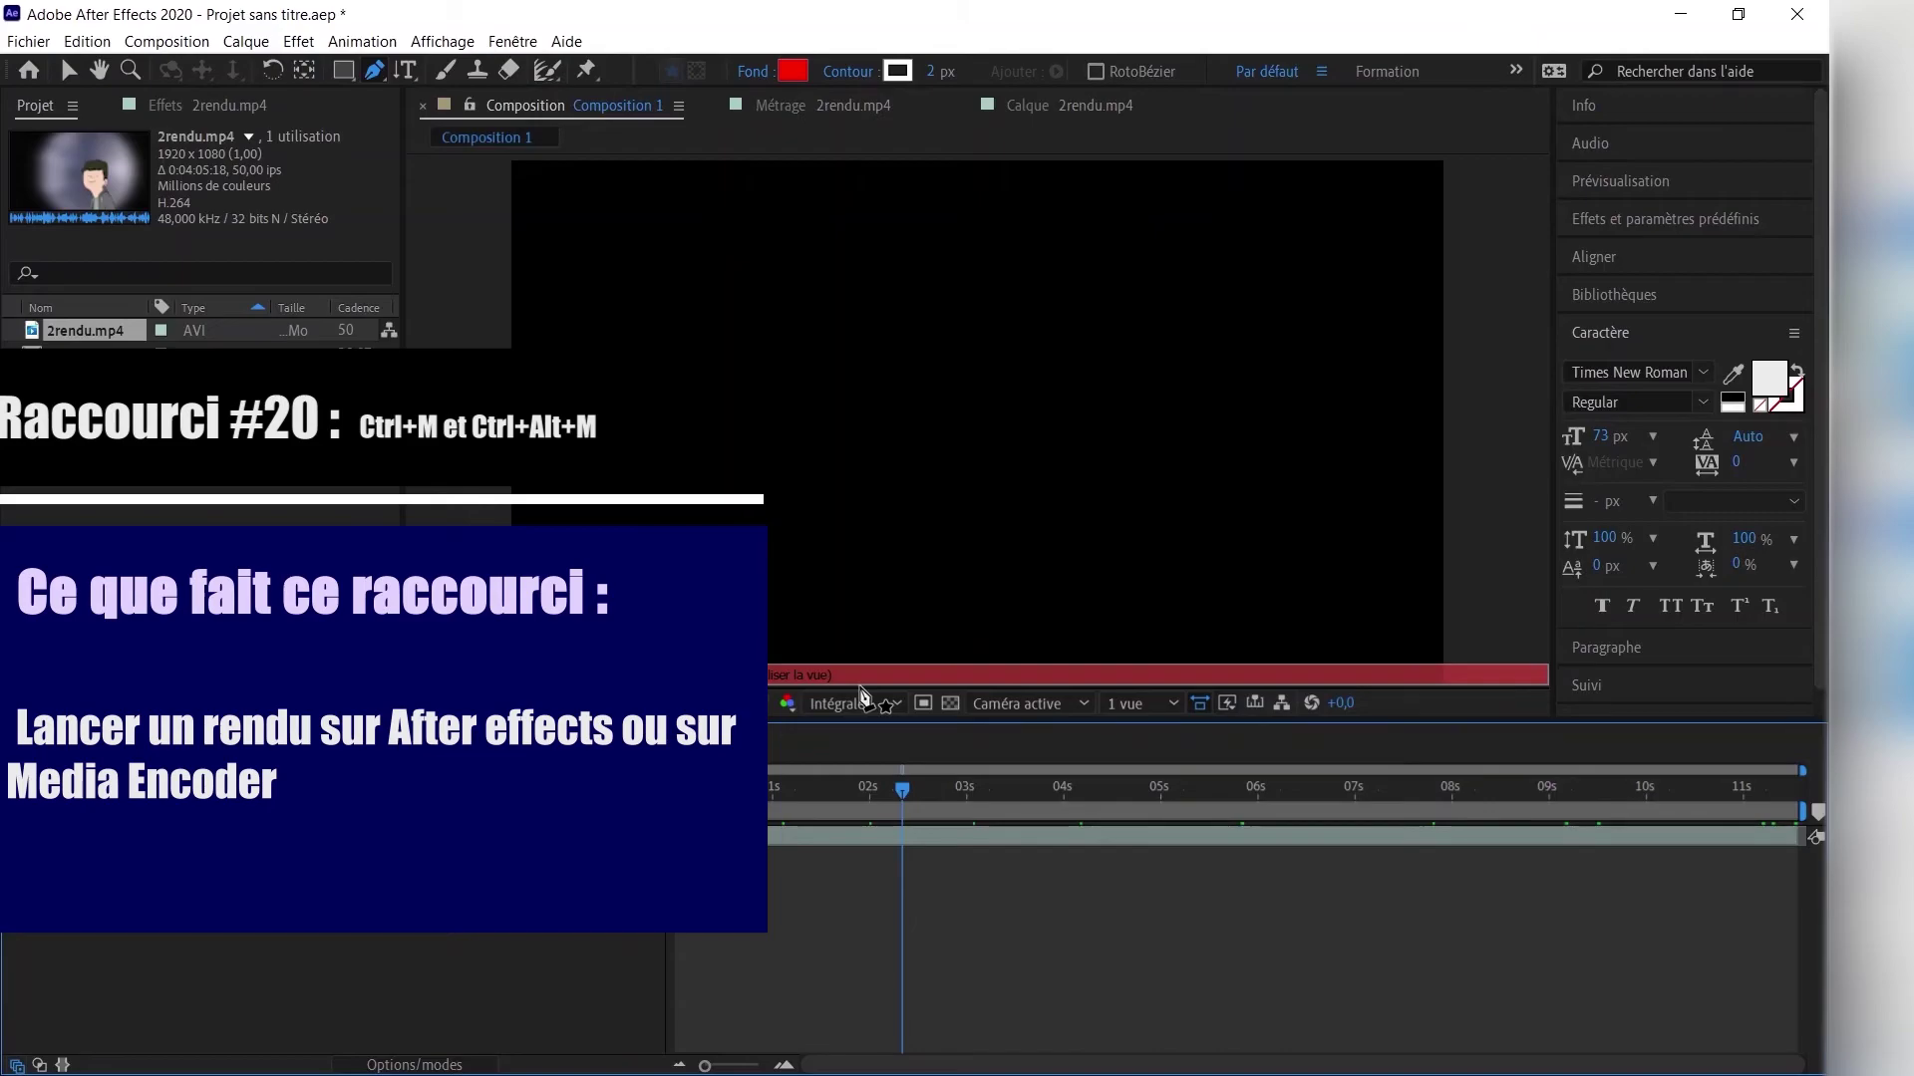
pyautogui.hotkey('ctrl', 'm')
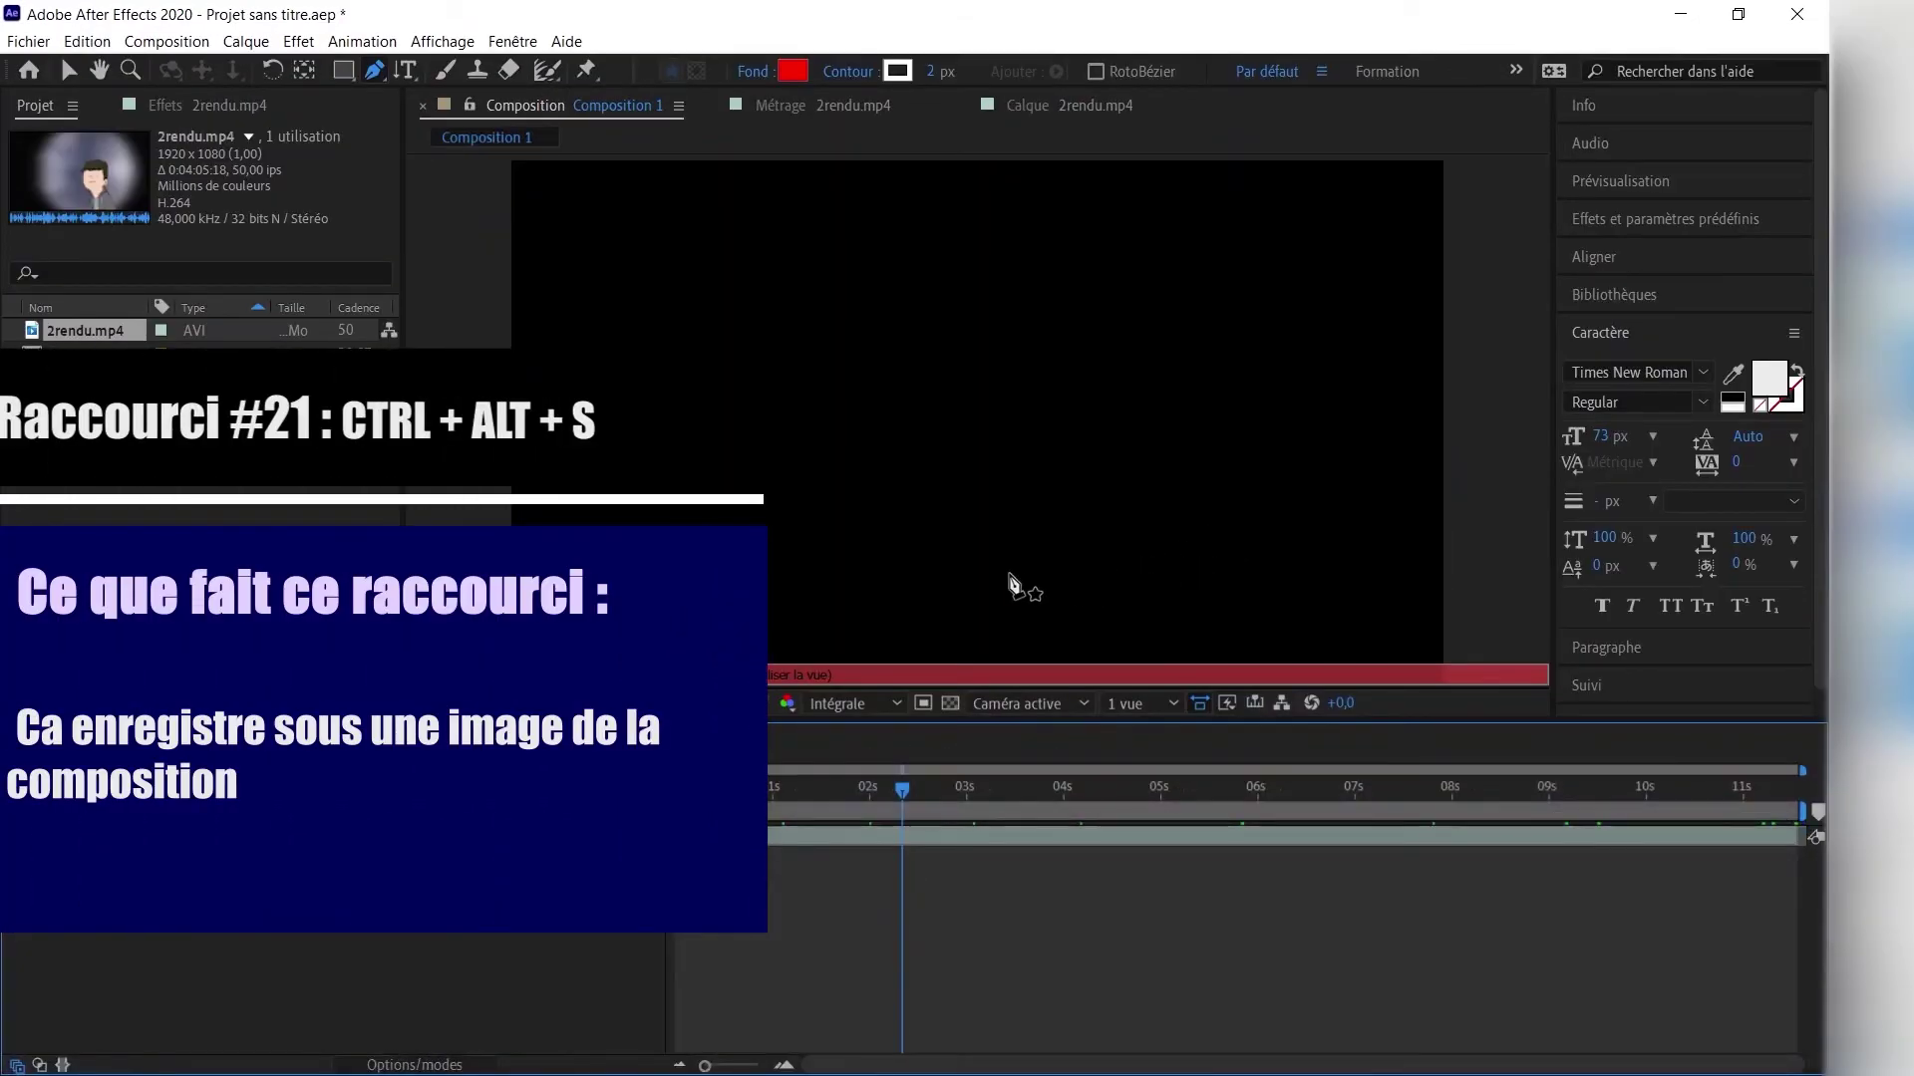
# Place a single Pen tool point near the character's neck on a new shape layer, and move the playhead to 0;00;03;03.
pyautogui.click(1009, 575)
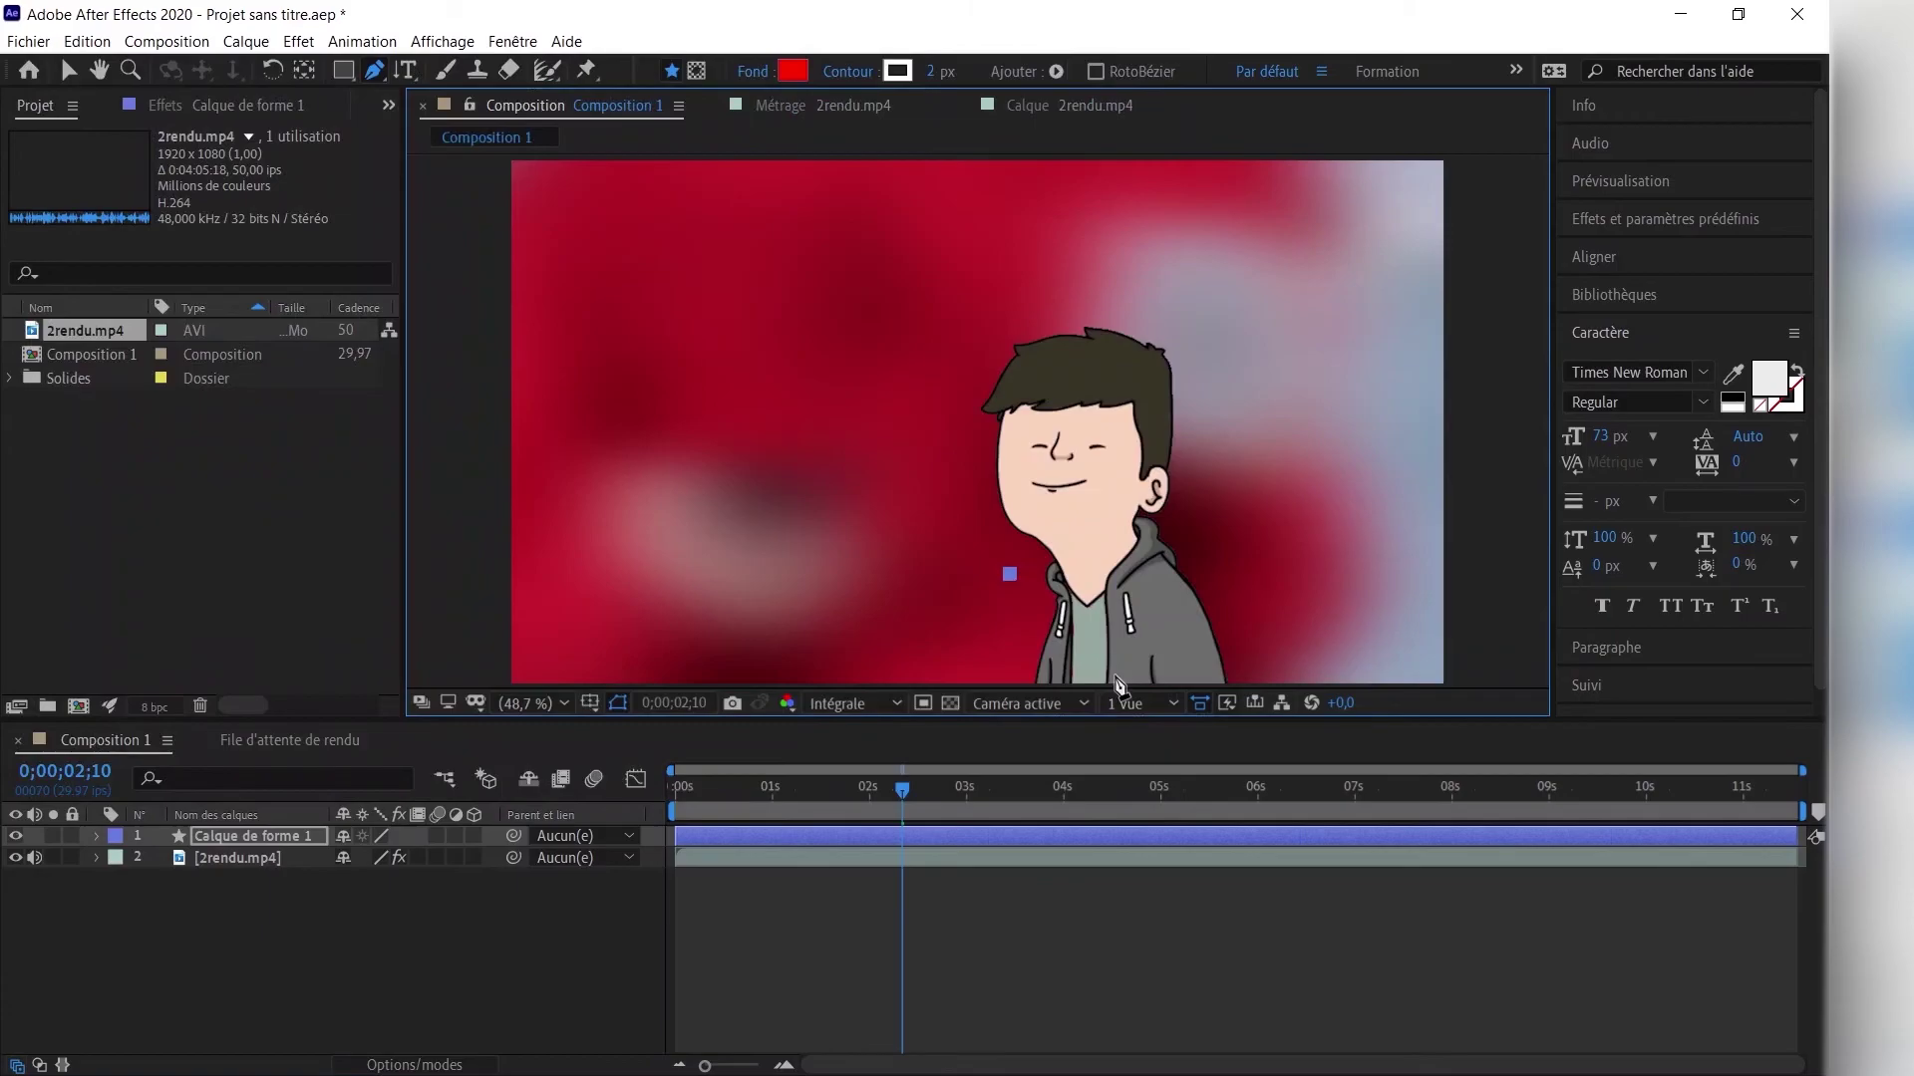
pyautogui.moveTo(865, 794); pyautogui.dragTo(976, 792)
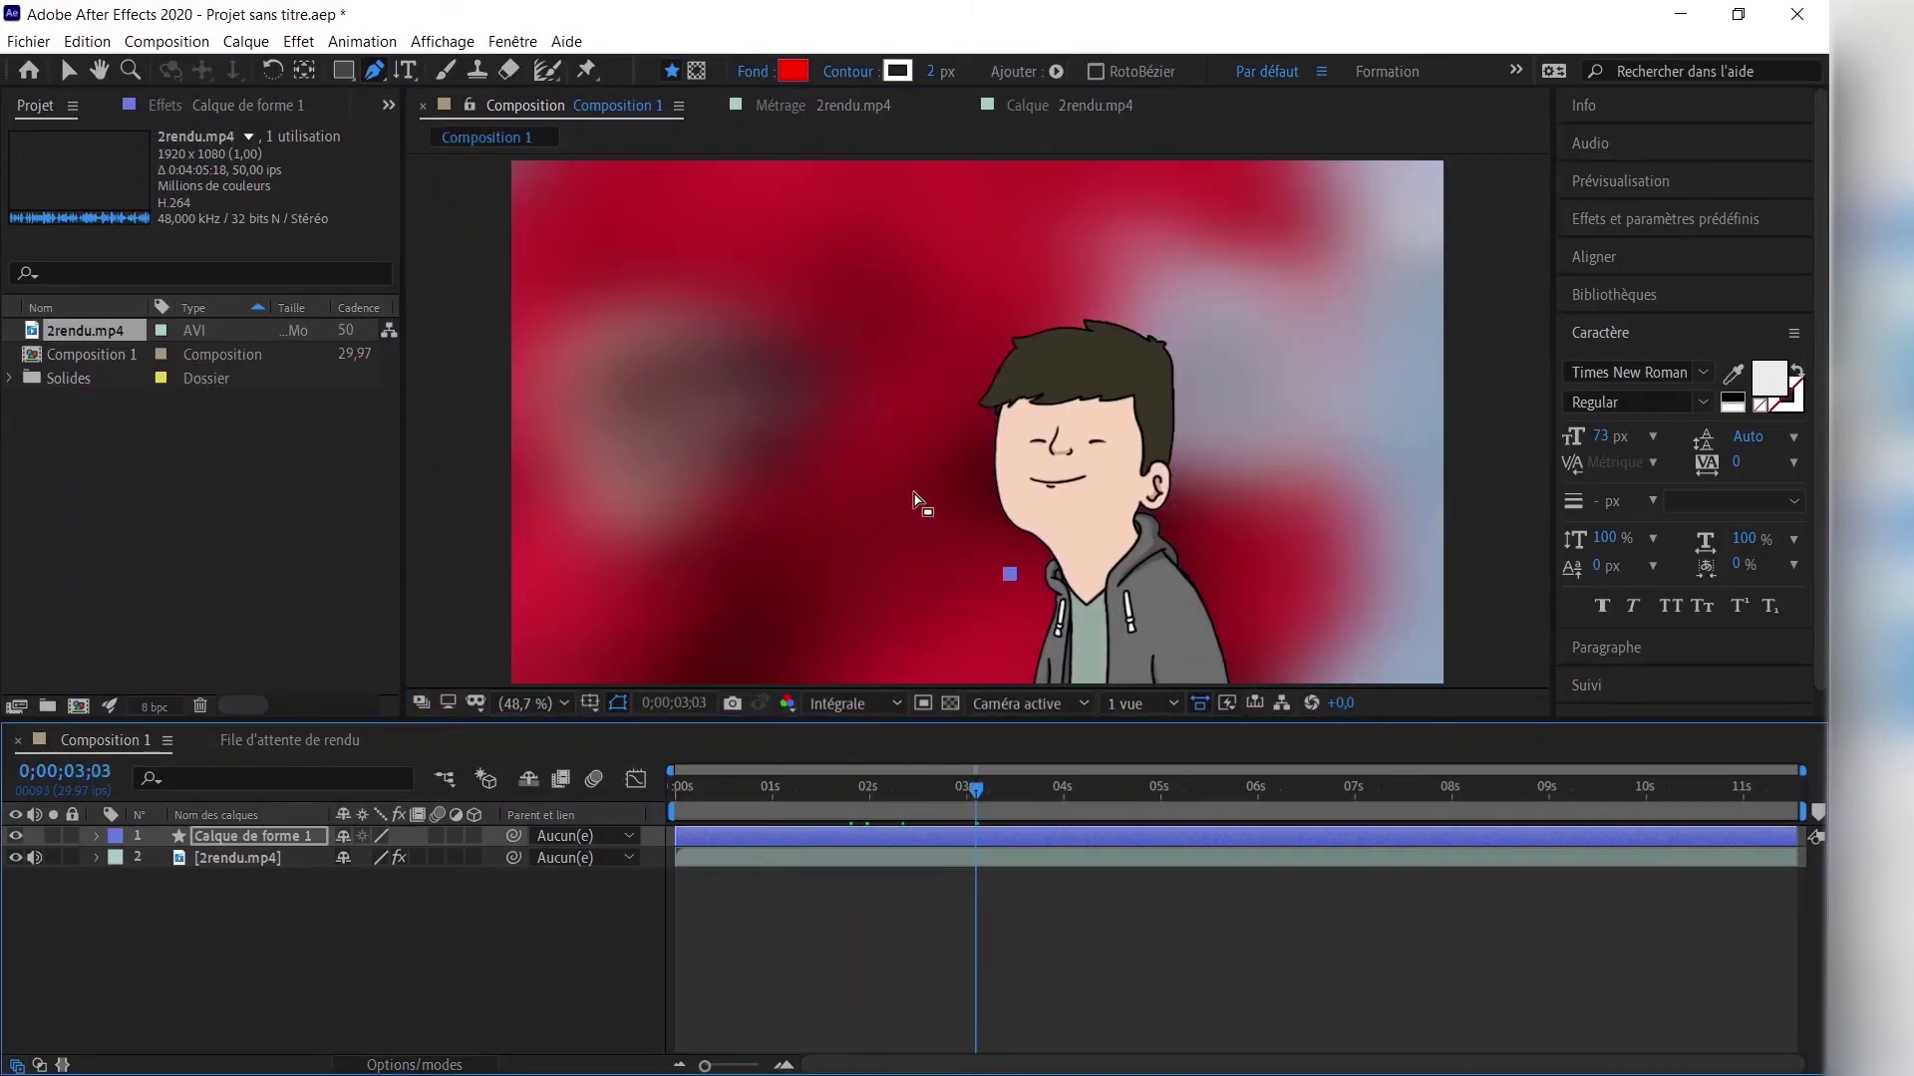